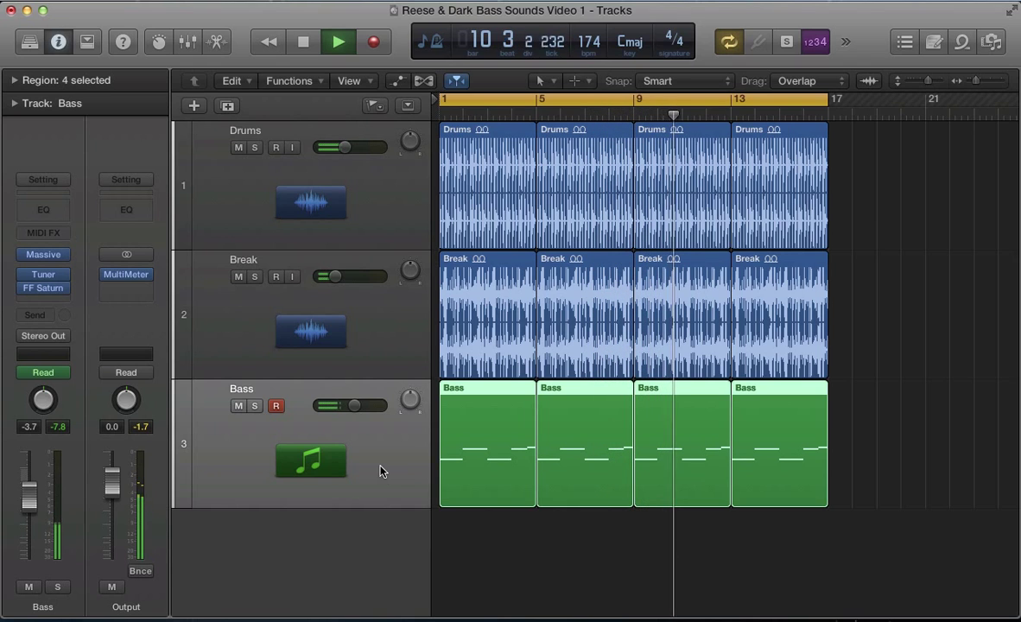
Step: Show the track automation and examine the Modulated Reese patch in Massive, including its effects and oscillator key tracking
key(a)
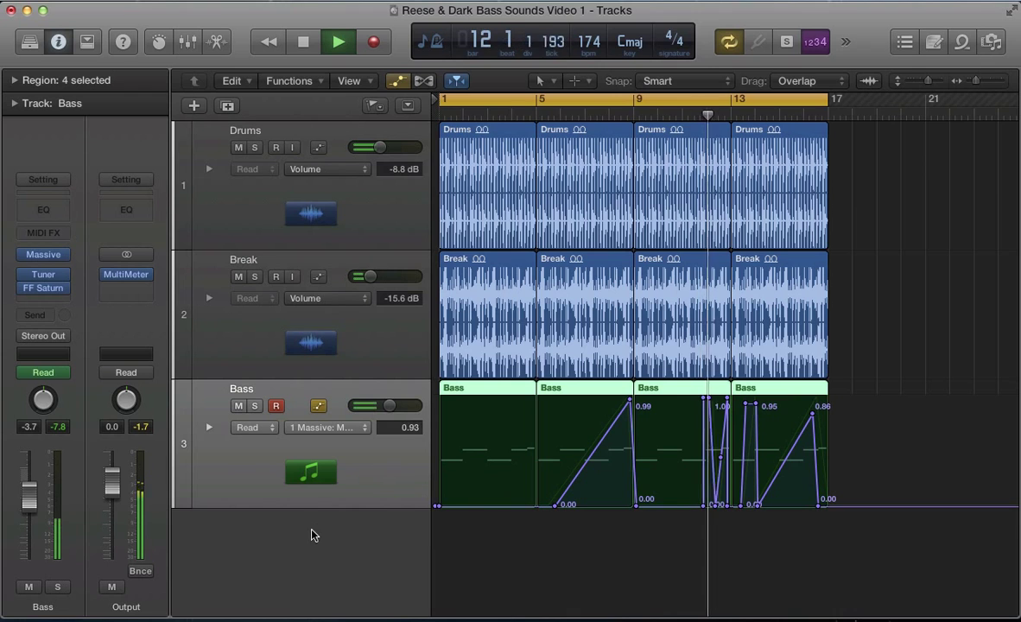
key(v)
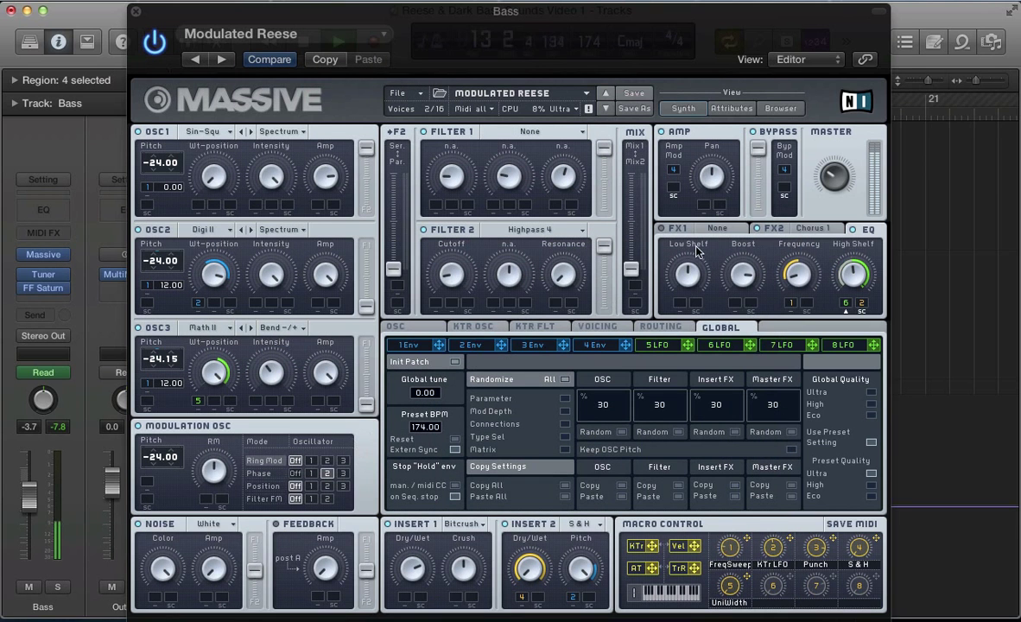
click(774, 229)
click(866, 229)
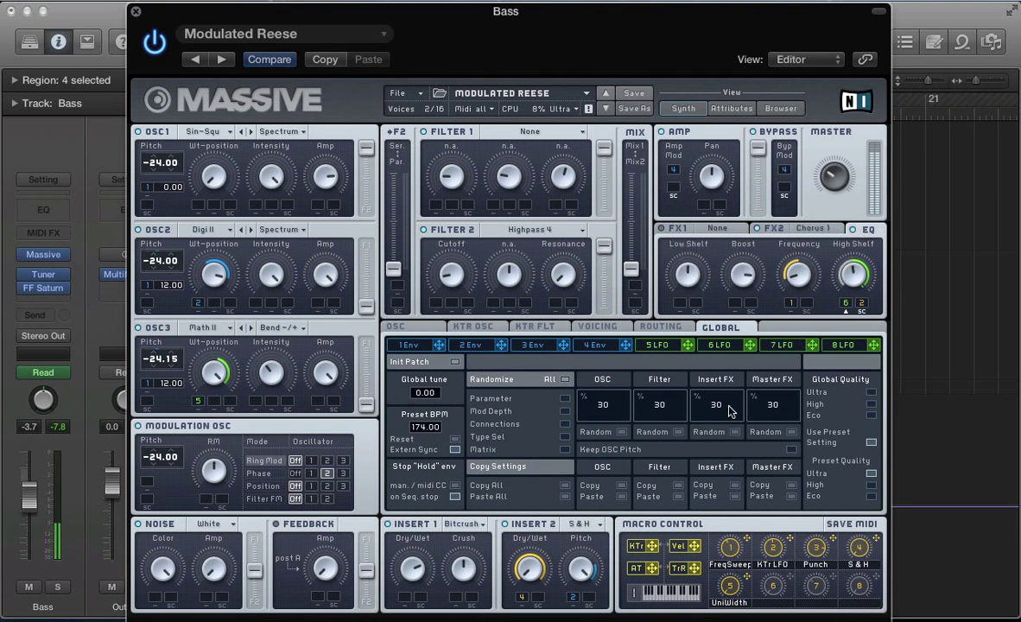
click(518, 327)
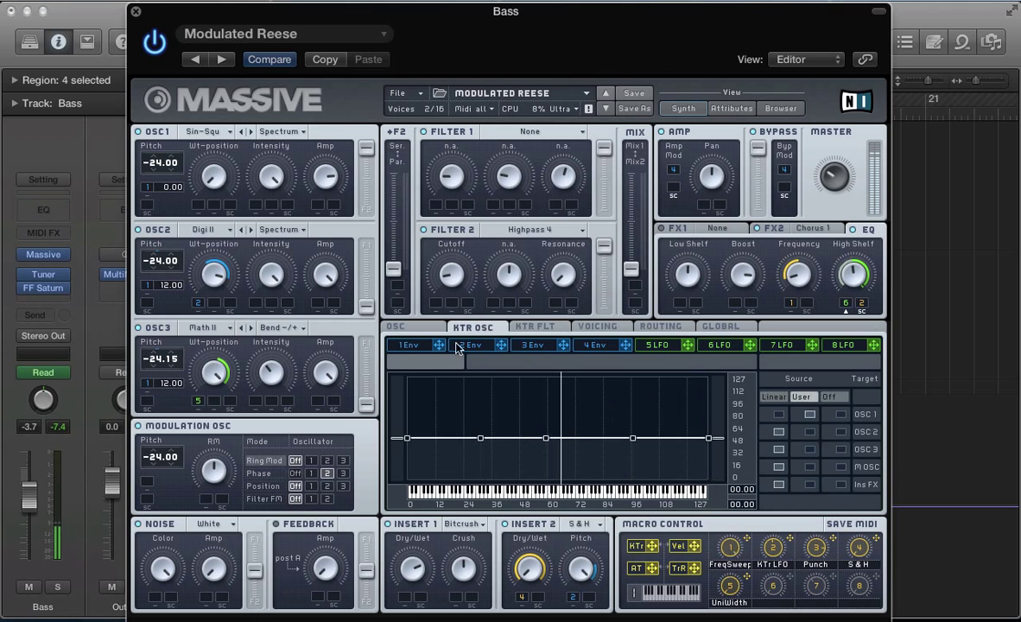
key(v)
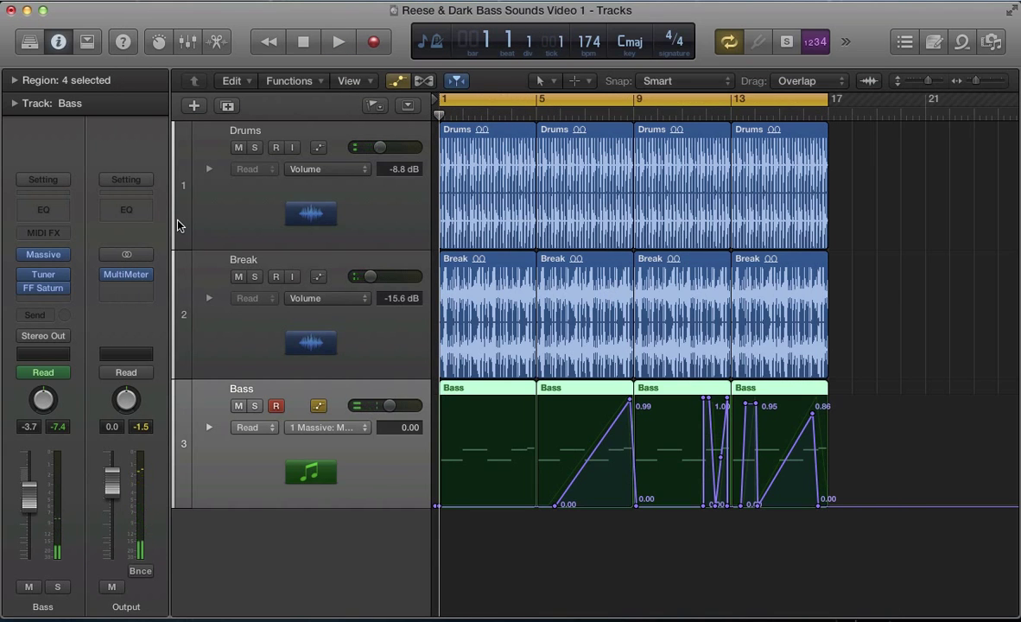
Step: Hide the track automation, solo the four Bass regions and play them back on their own
key(a)
key(ctrl+s)
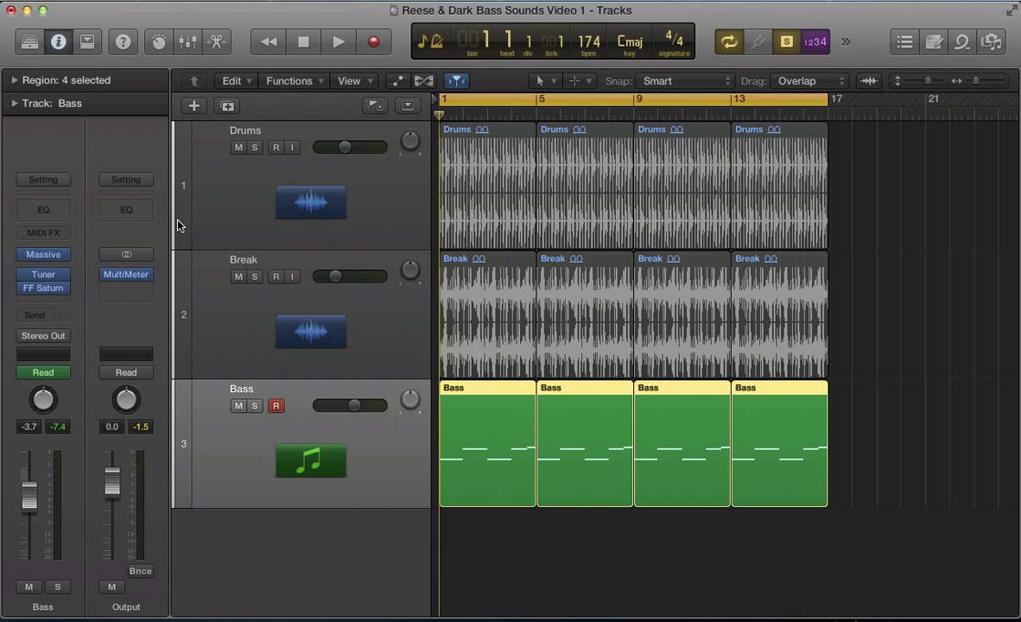
key(space)
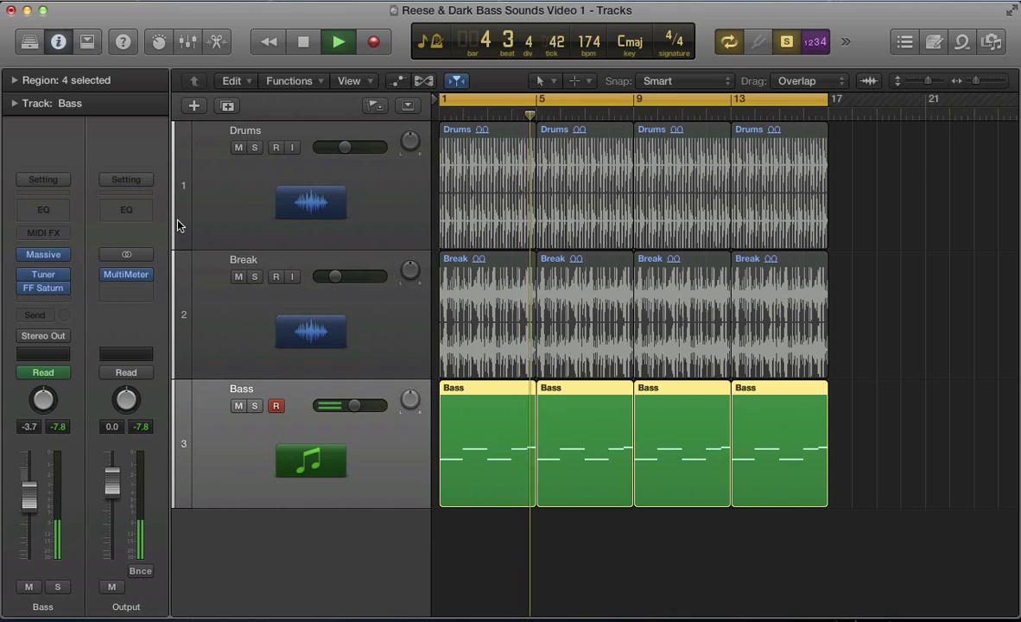
key(space)
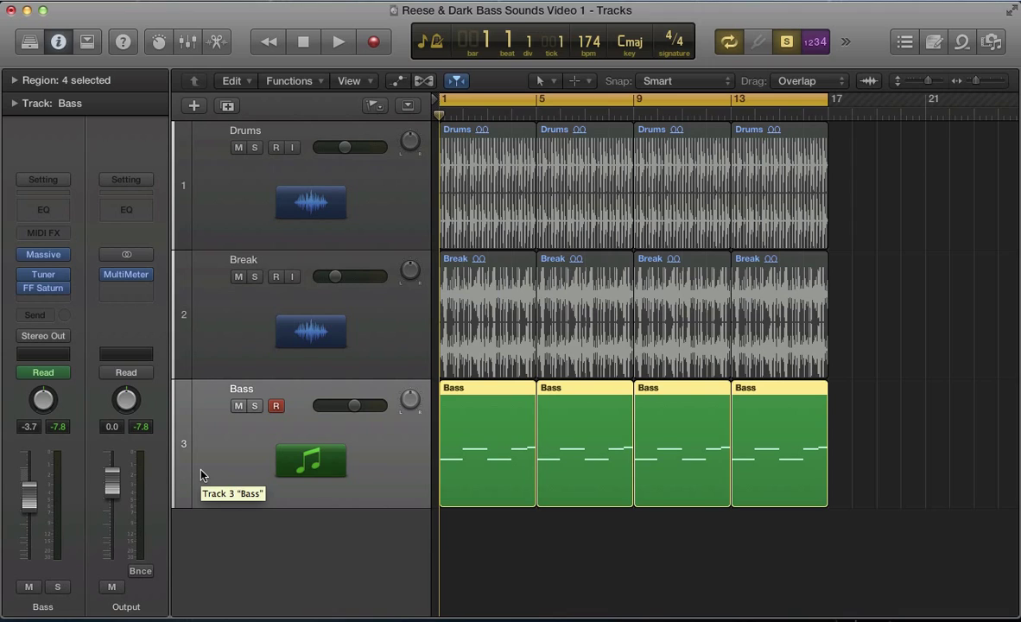
Step: Bypass the FF Saturn effect on the Bass track and play the soloed bass without it
mouse_move(49, 292)
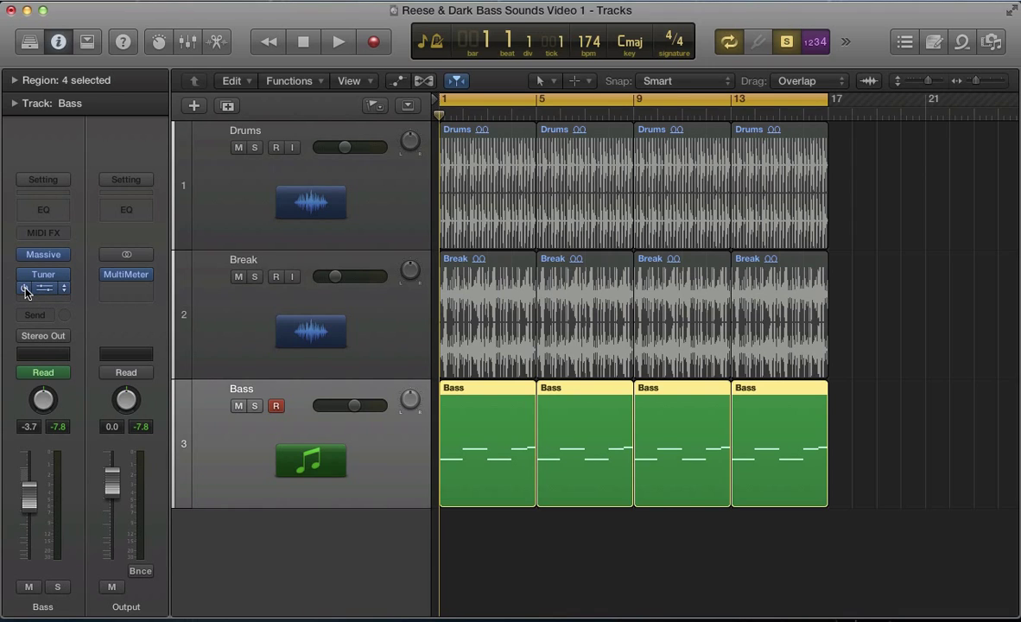
key(space)
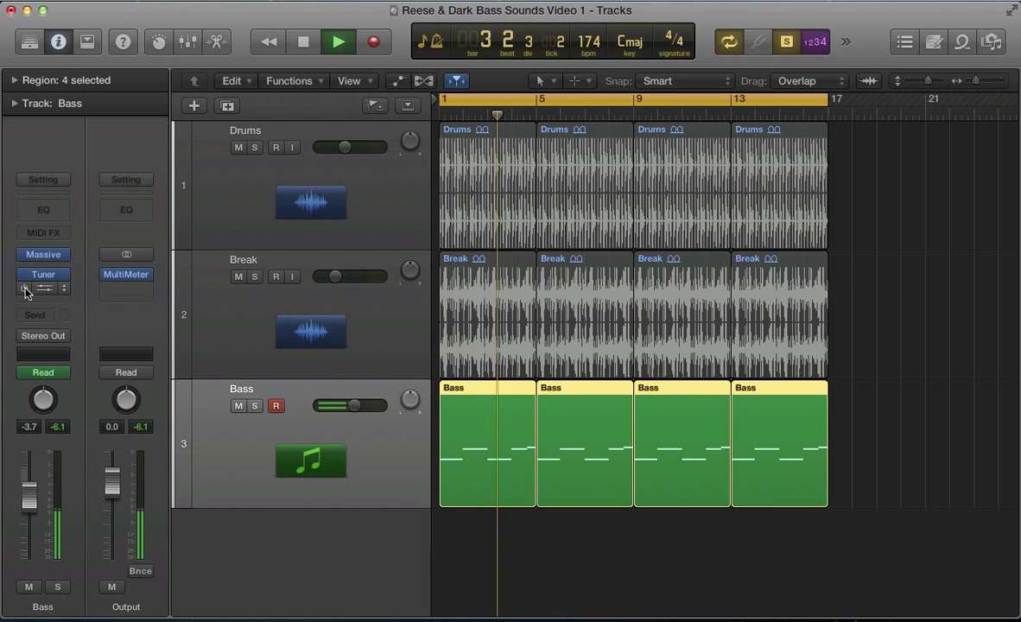
key(space)
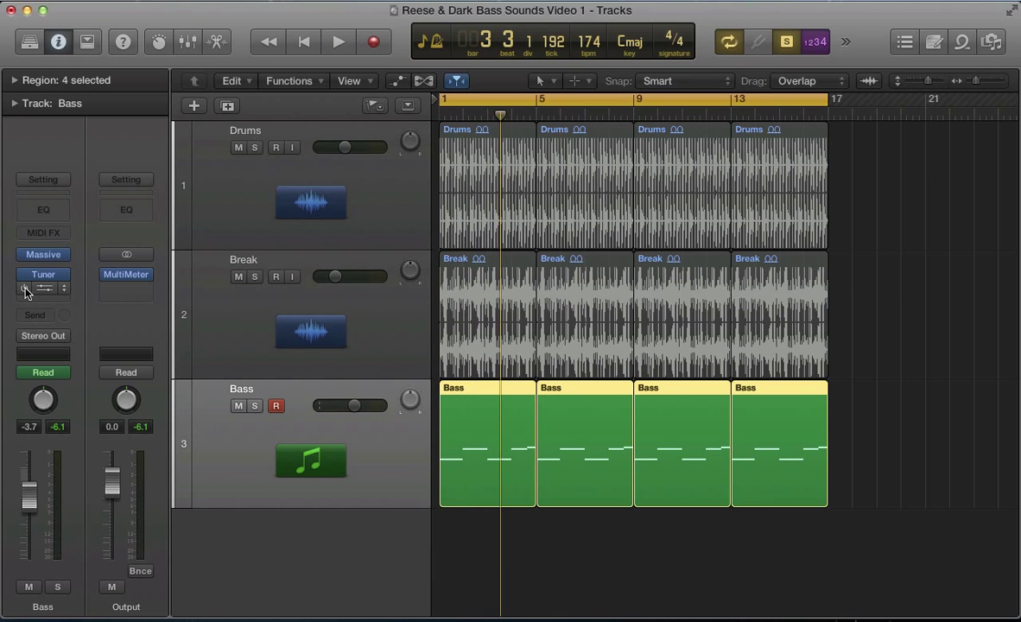
Step: Start a new sound in the Bass track's Massive and set OSC1 to the Sin-Square wavetable at pitch -24.00
click(45, 256)
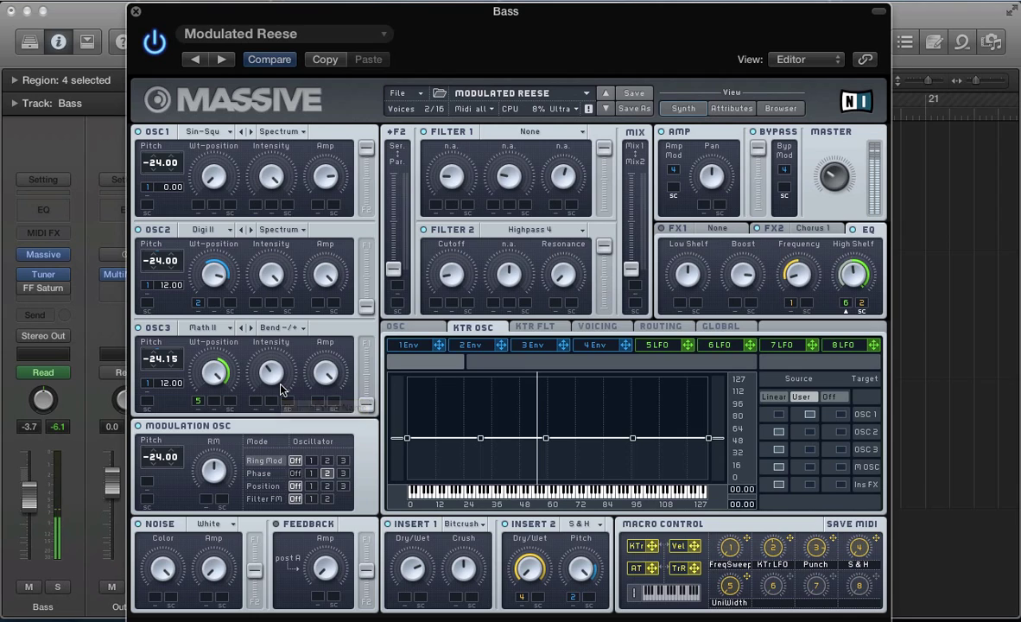
click(398, 93)
click(417, 96)
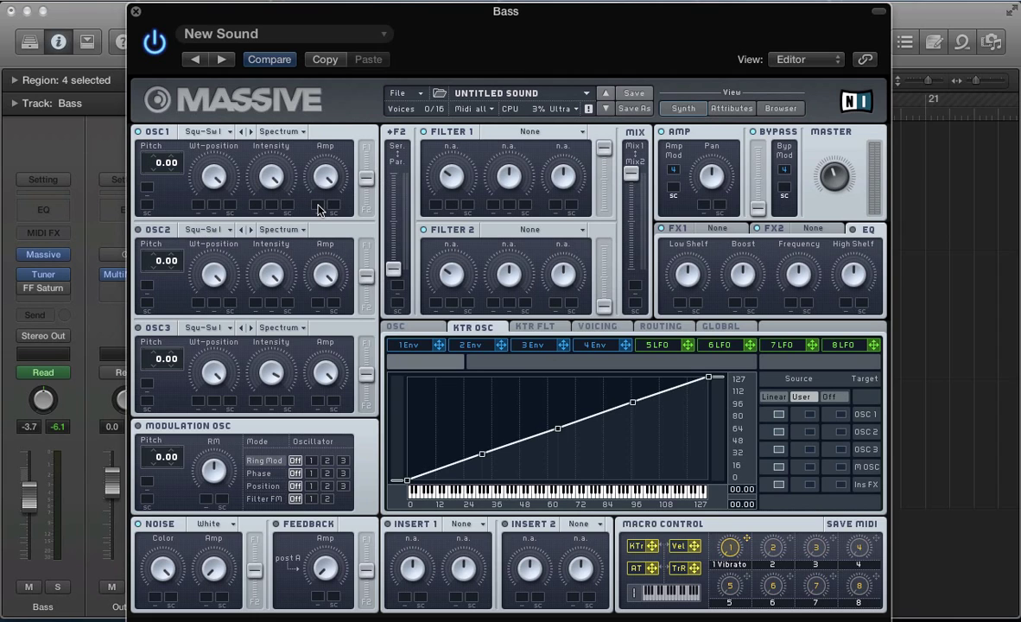
click(192, 135)
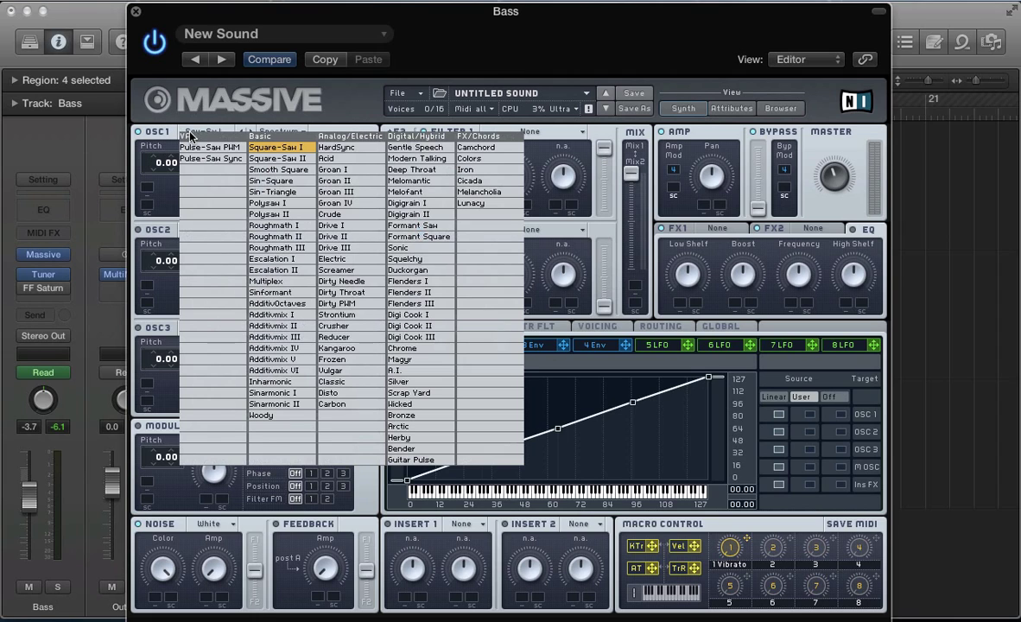
click(261, 180)
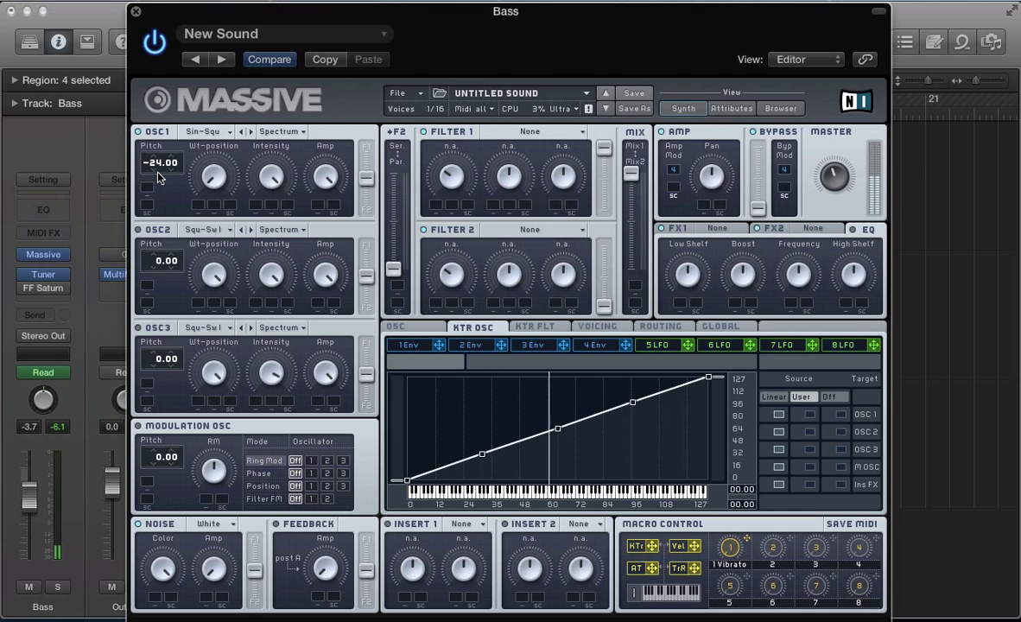
Step: Examine the frequency of the low bass note in the Output channel's MultiMeter, moving its window clear of Massive's controls, and close it
click(109, 275)
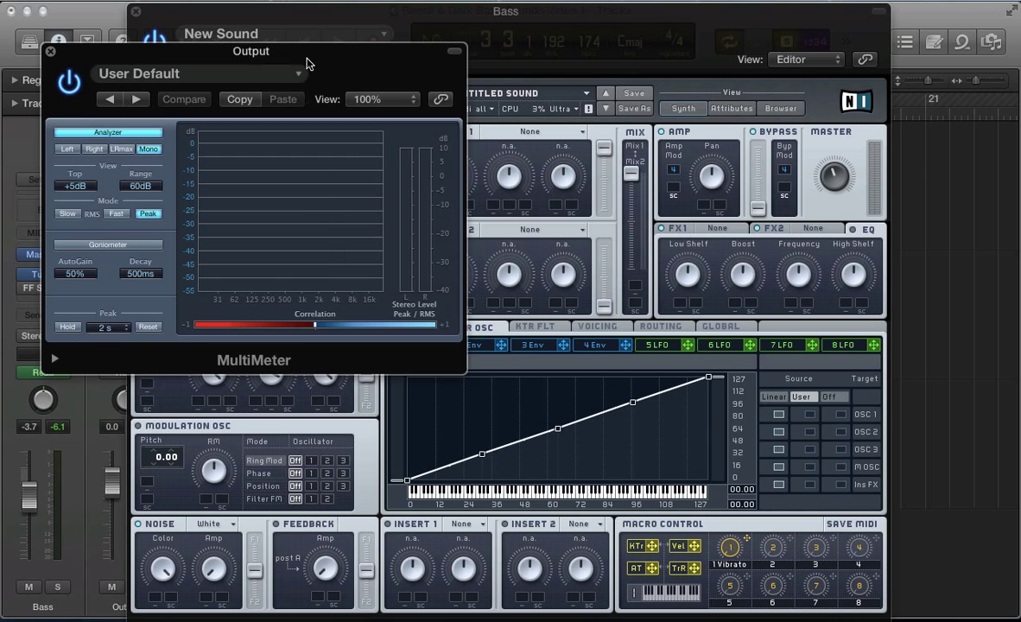
drag(306, 58, 798, 97)
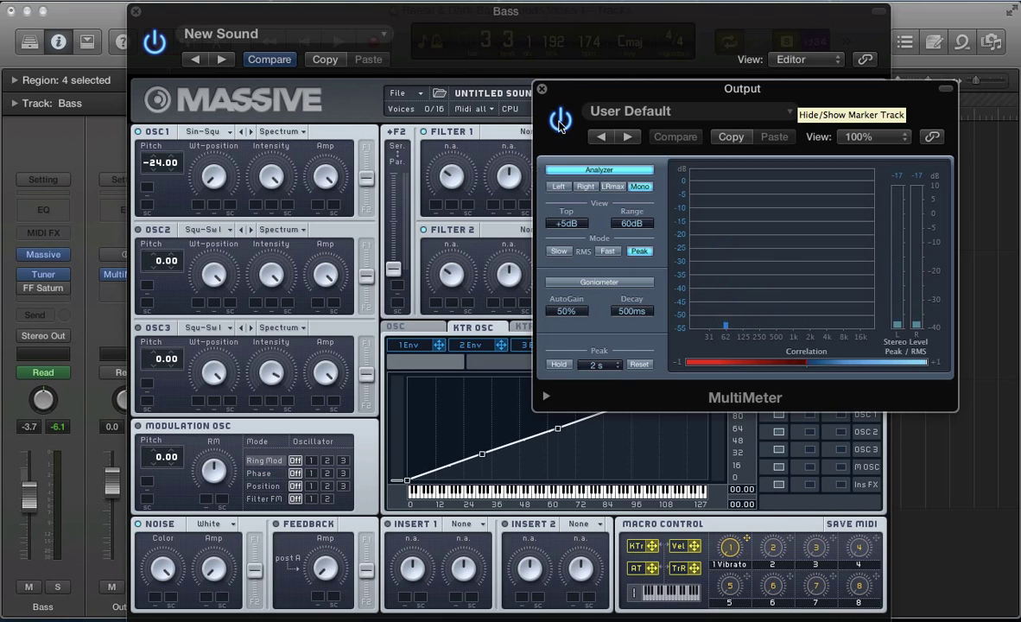
drag(573, 92, 222, 223)
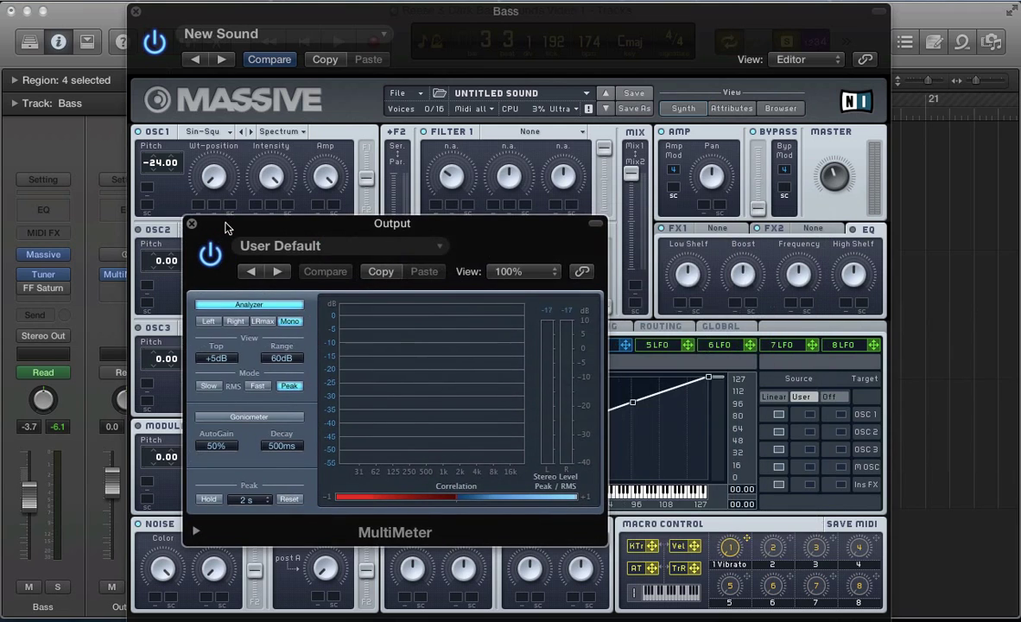
click(192, 221)
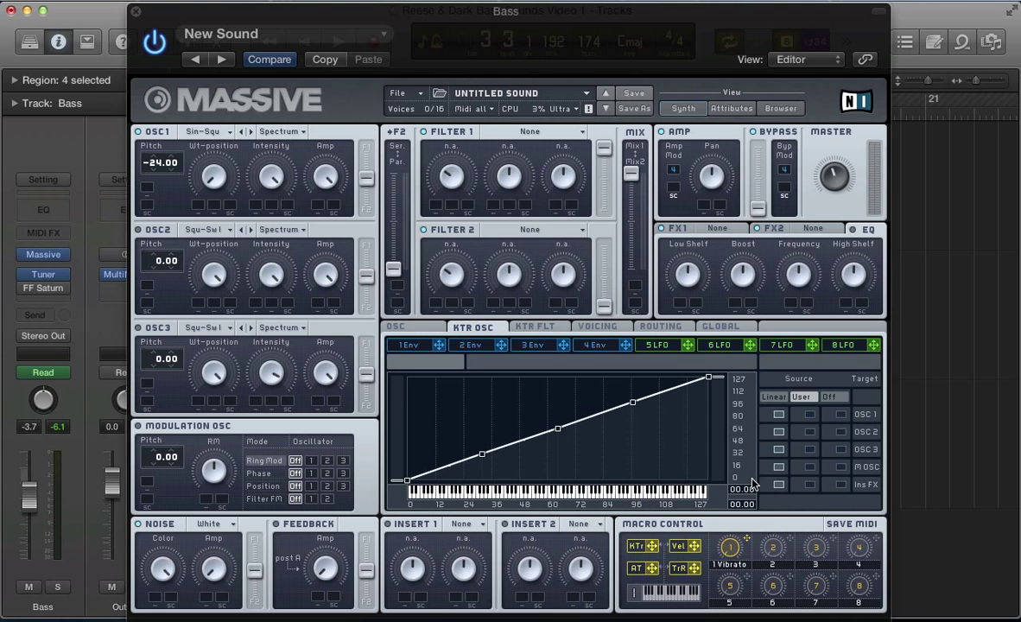
Step: Close Massive and open the first Bass region's notes in the Piano Roll
key(super+w)
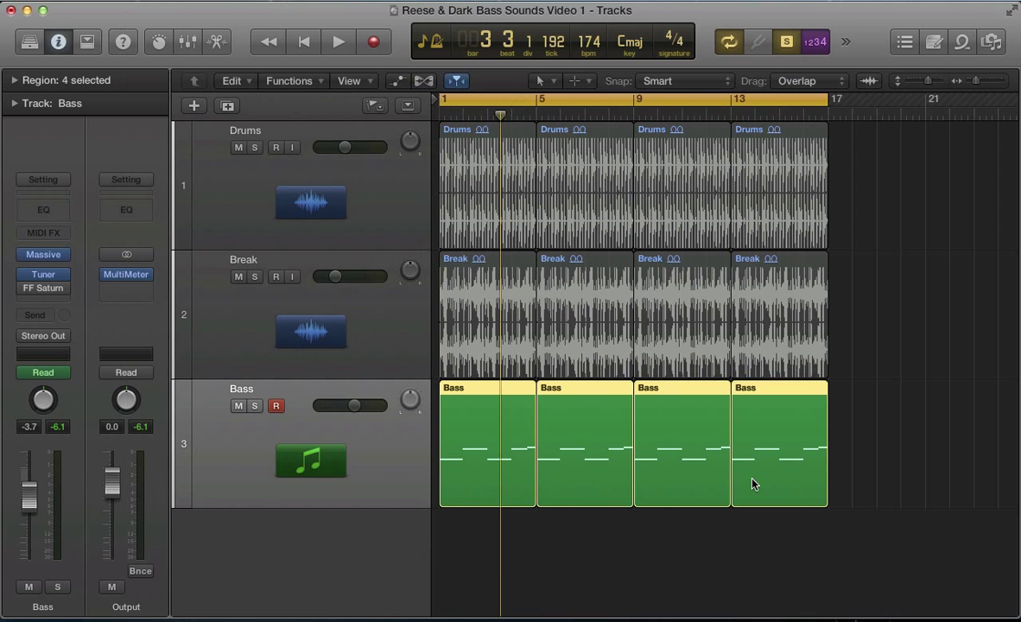
double_click(490, 456)
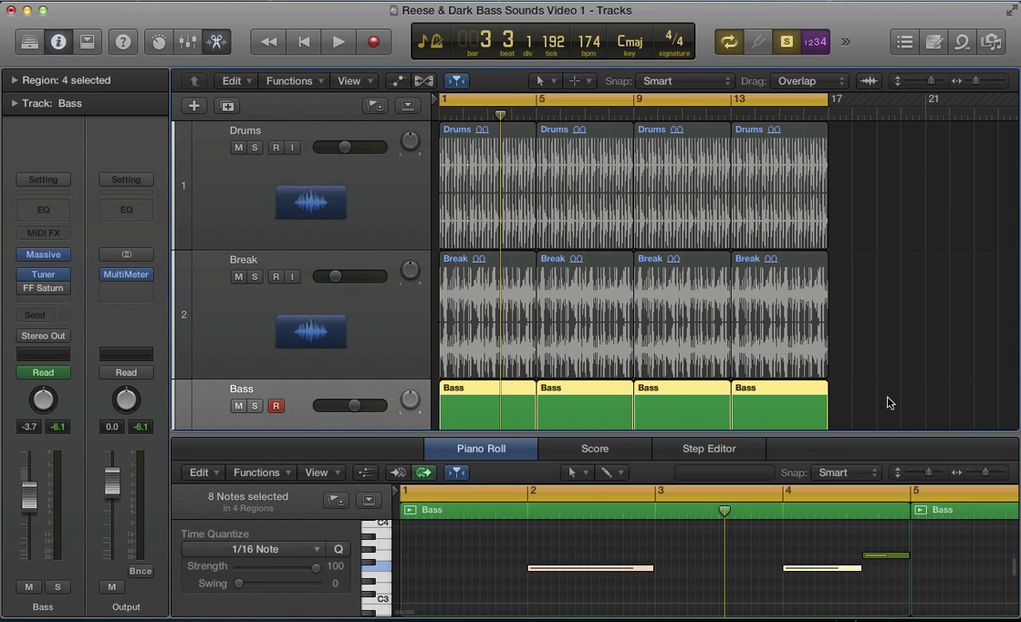
click(465, 413)
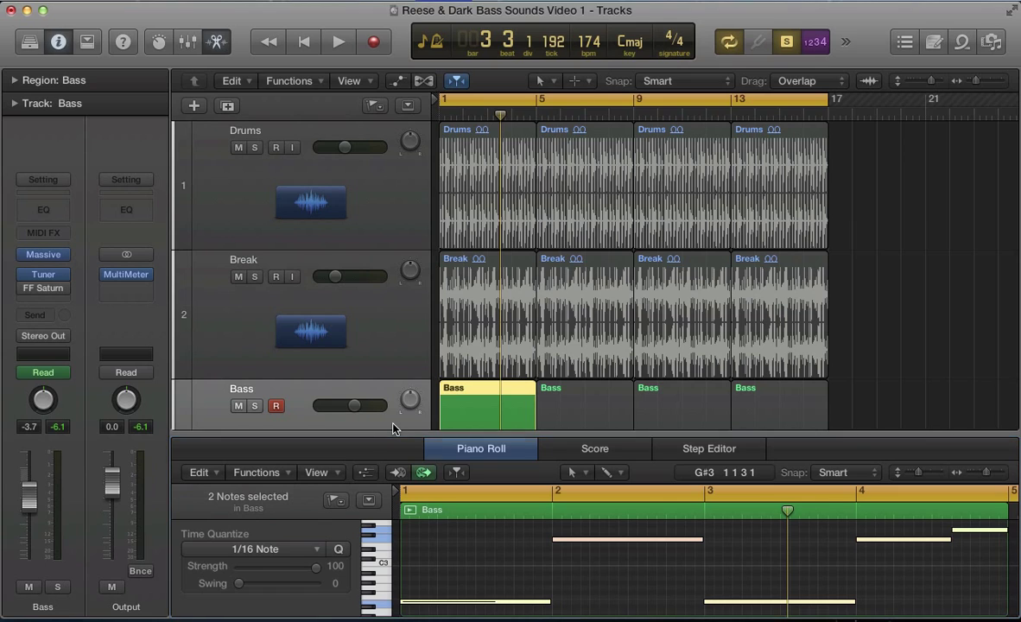
Step: Check the pitch of the first Bass region's opening note in a separate Piano Roll window, with the playhead returned to the start
key(super+4)
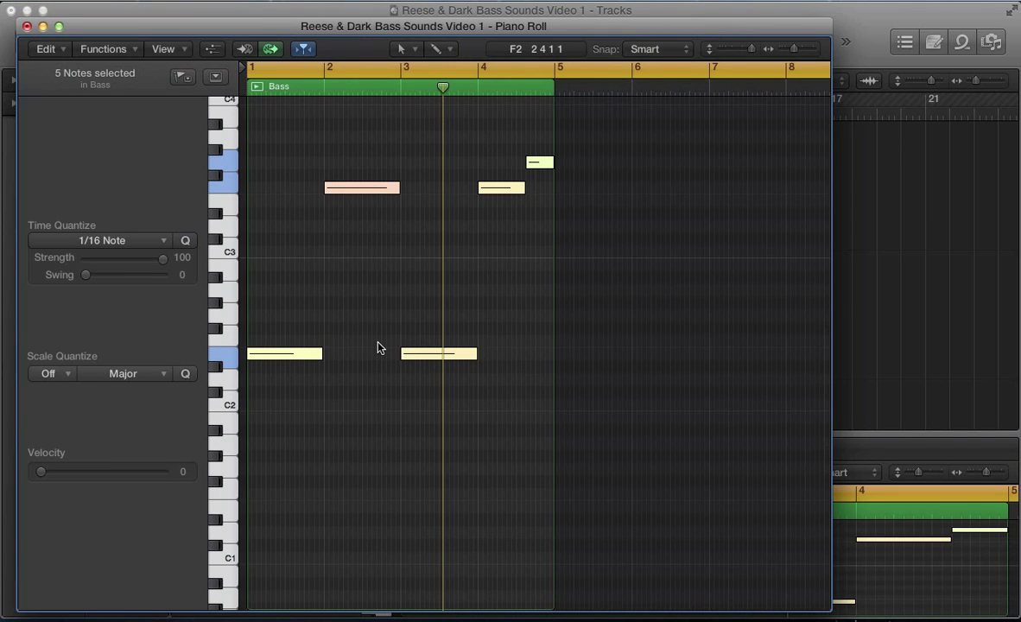
key(super+Right)
key(Return)
click(314, 393)
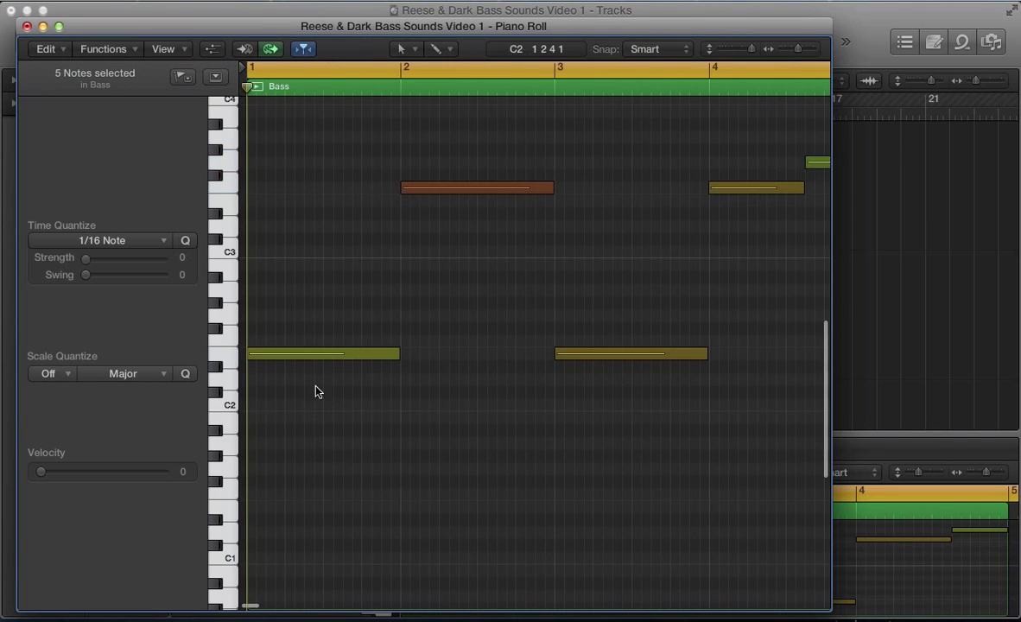
click(313, 362)
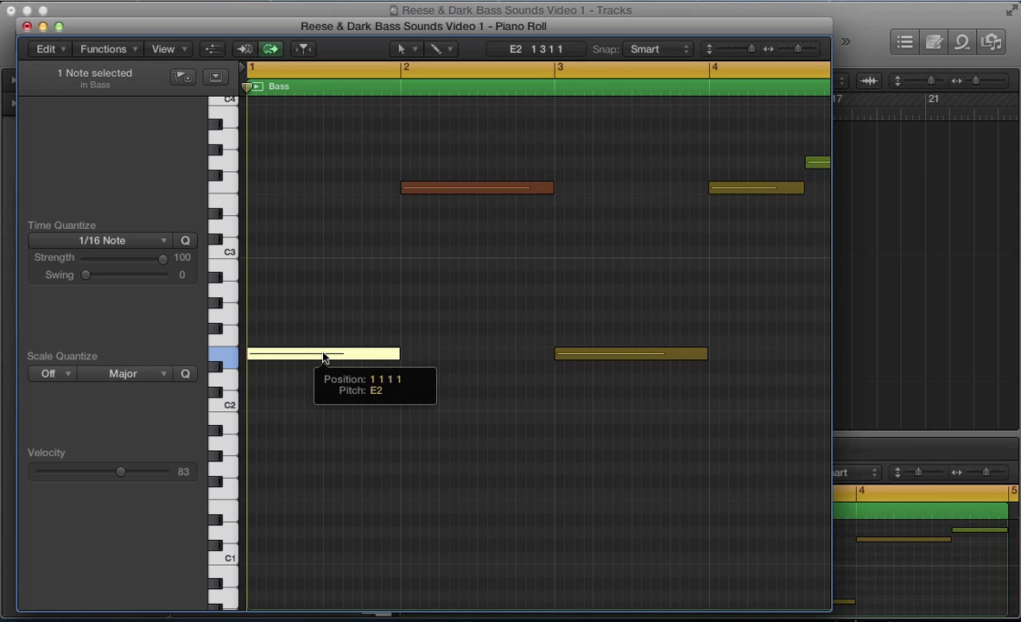
click(388, 427)
key(super+w)
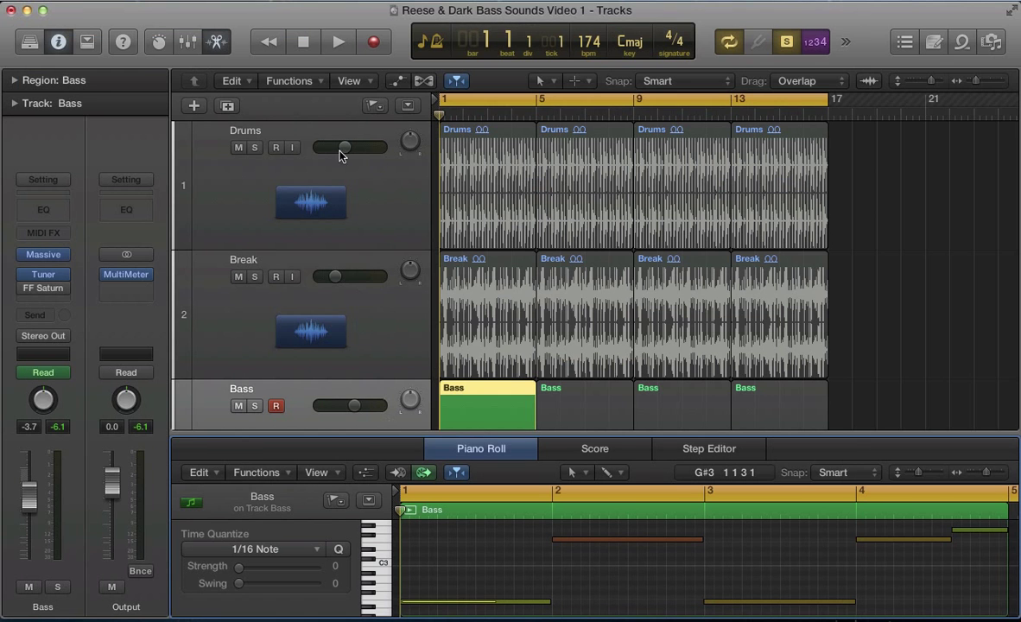
Step: Listen to the sound in Massive and check the pitch of the note starting at bar 2 in a separate Piano Roll window
key(v)
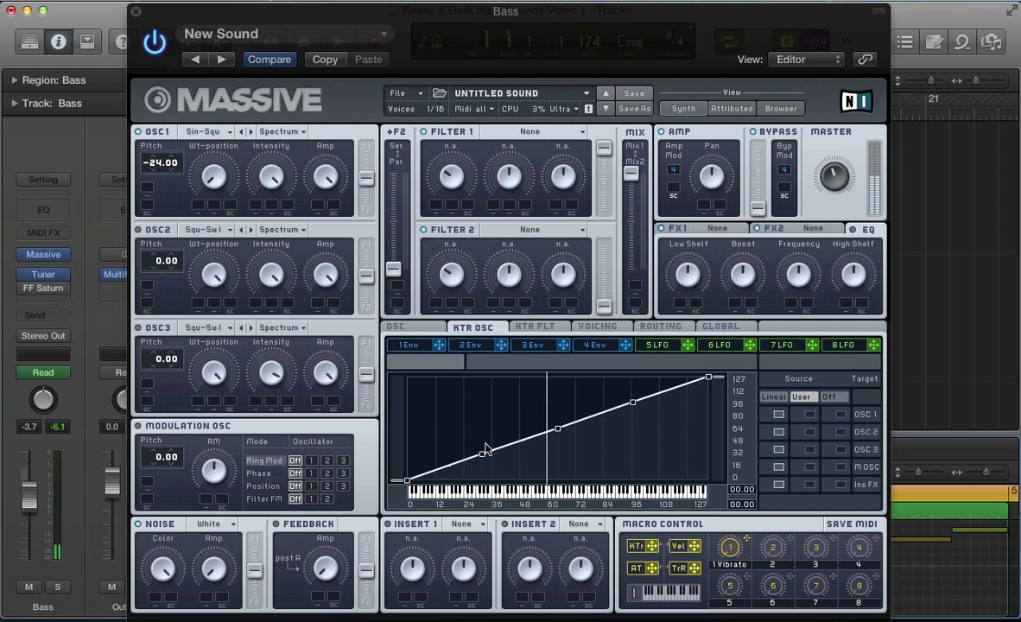
key(super+w)
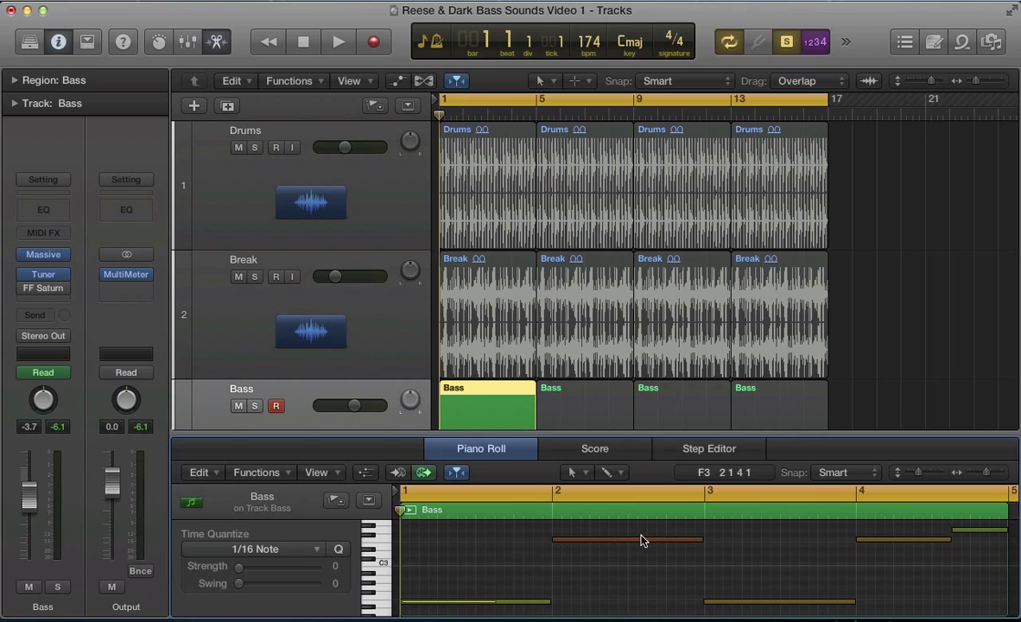
click(612, 540)
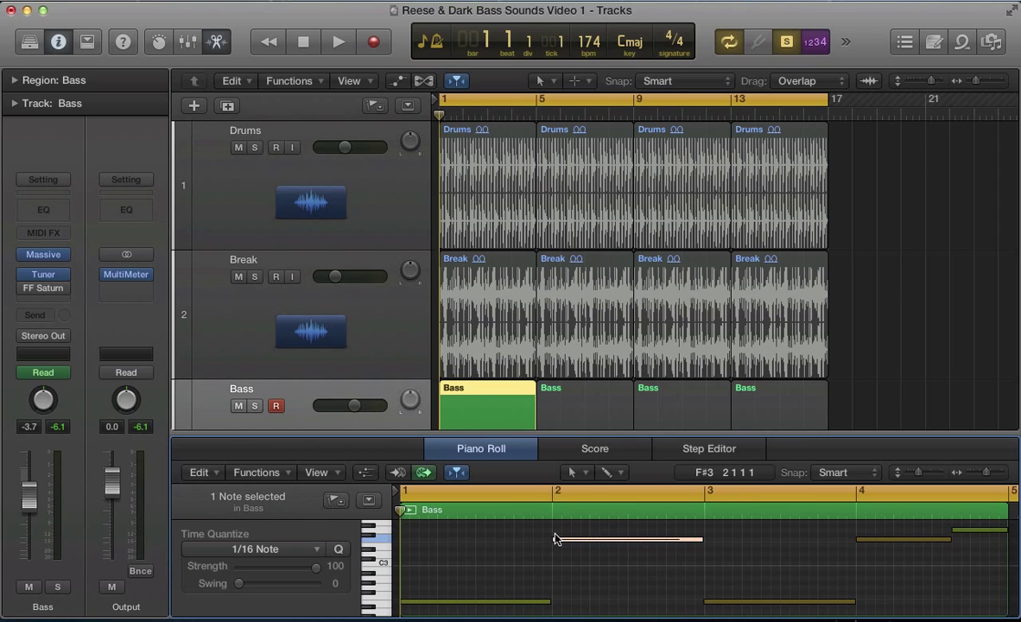
key(super+4)
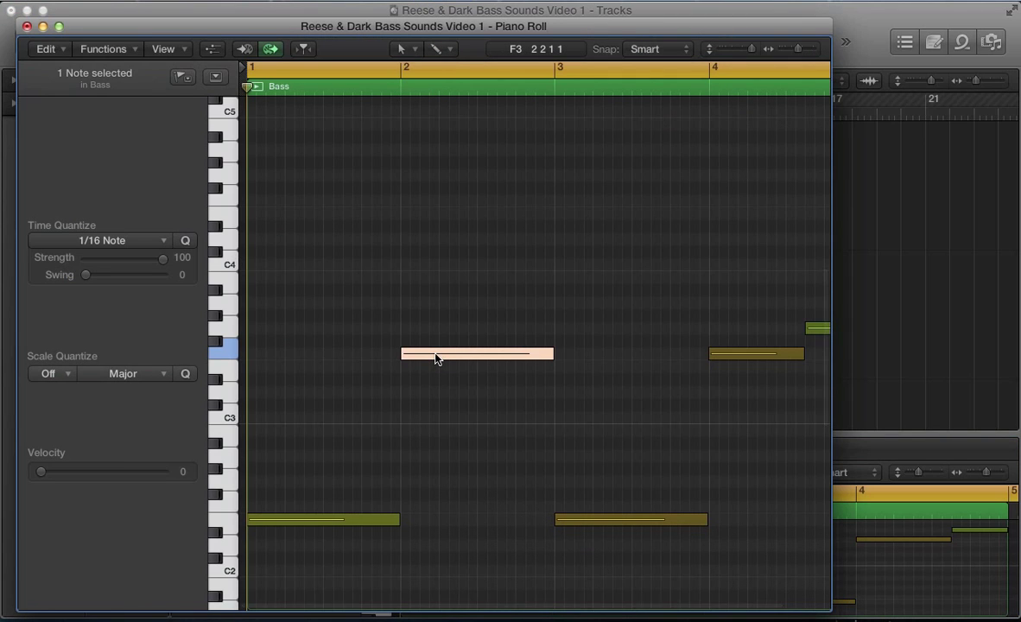
mouse_move(435, 356)
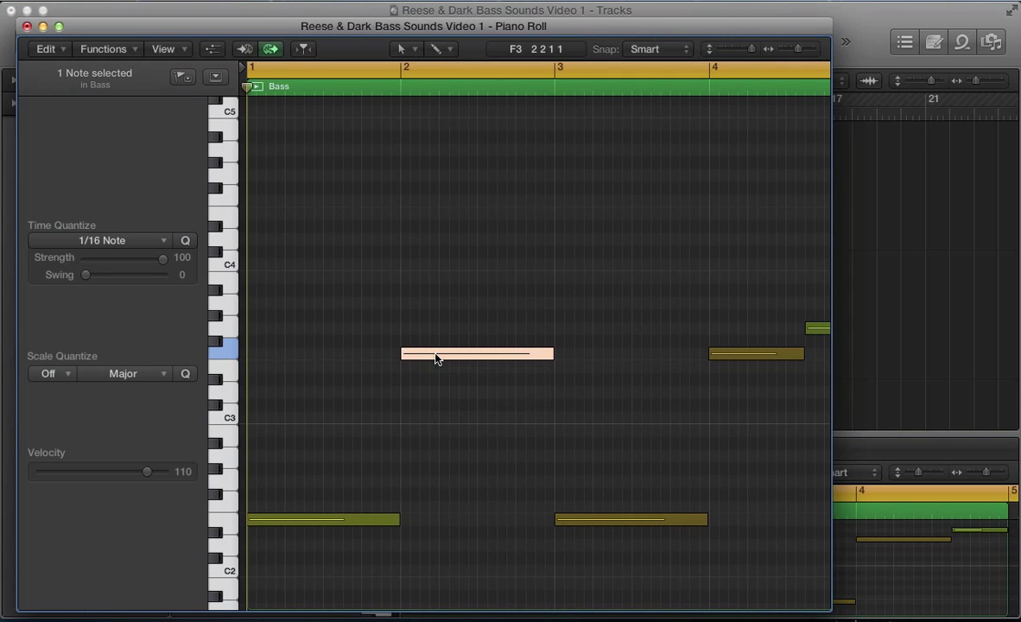
key(super+w)
Step: Examine the higher bass note's spectrum in the Output channel's MultiMeter and return to the Massive instrument
key(v)
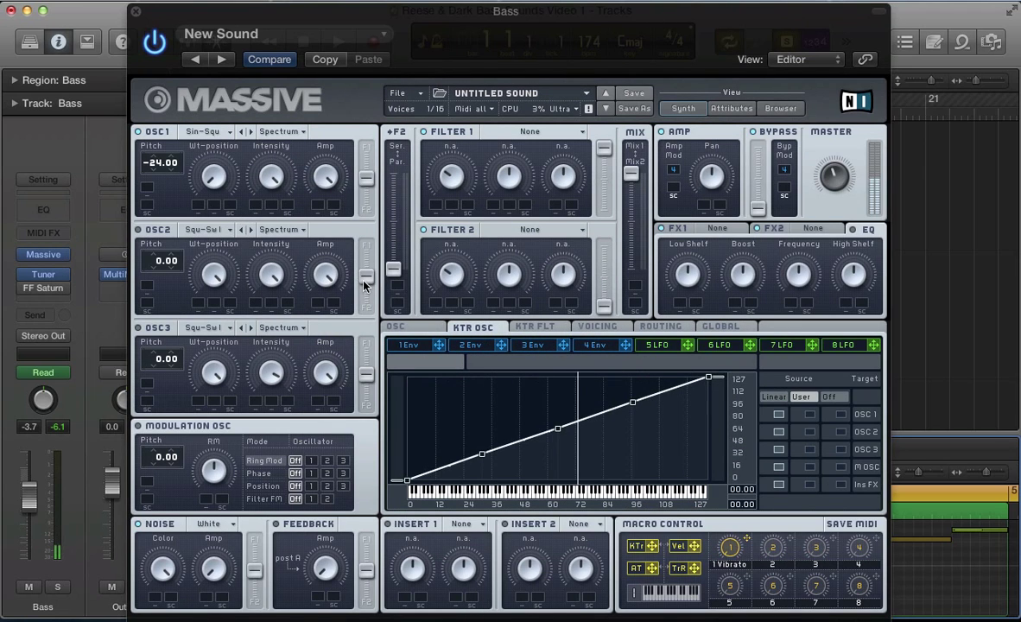
click(120, 279)
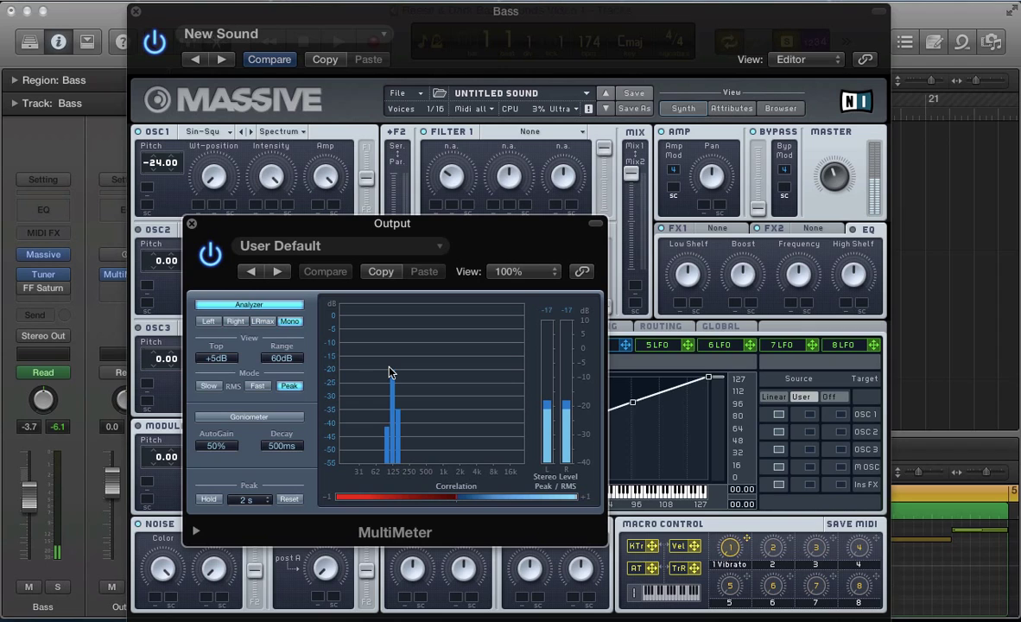
click(192, 224)
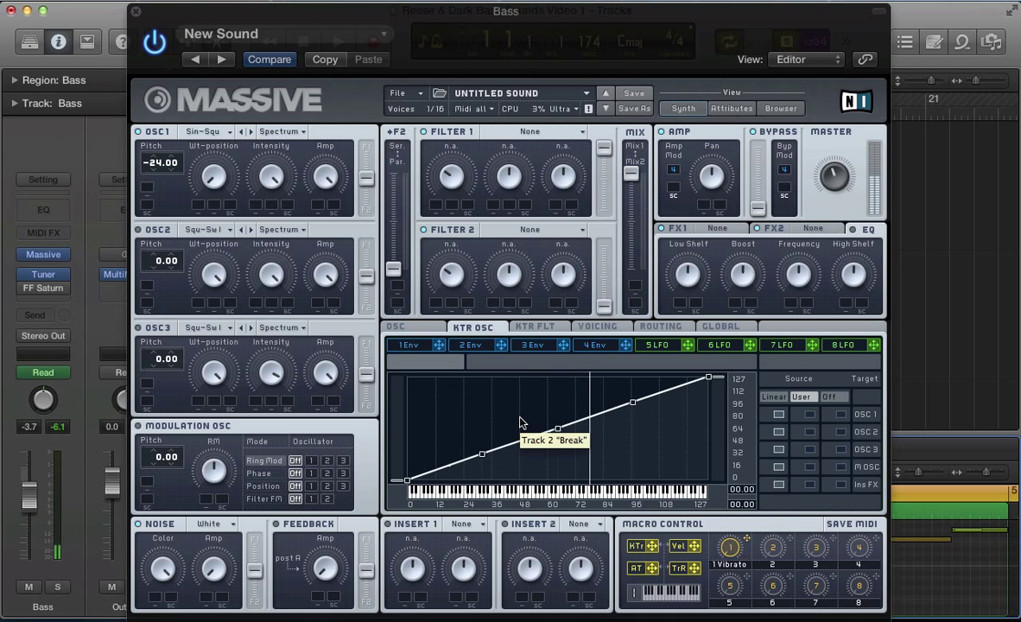
key(super+w)
key(v)
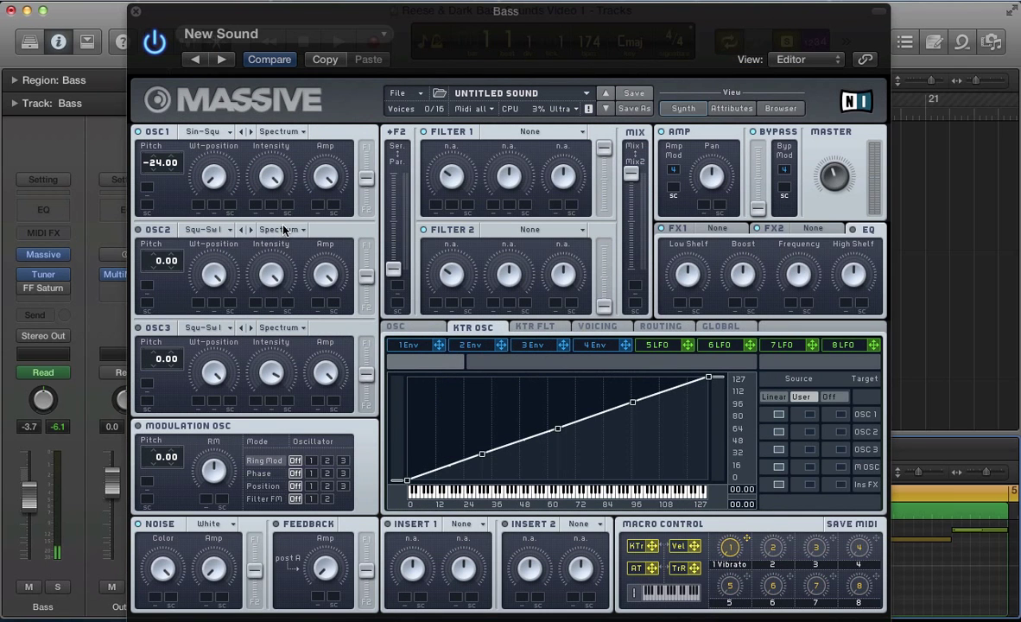
Step: Check the bass note's spectrum in the Output channel's MultiMeter and return to Massive
click(112, 274)
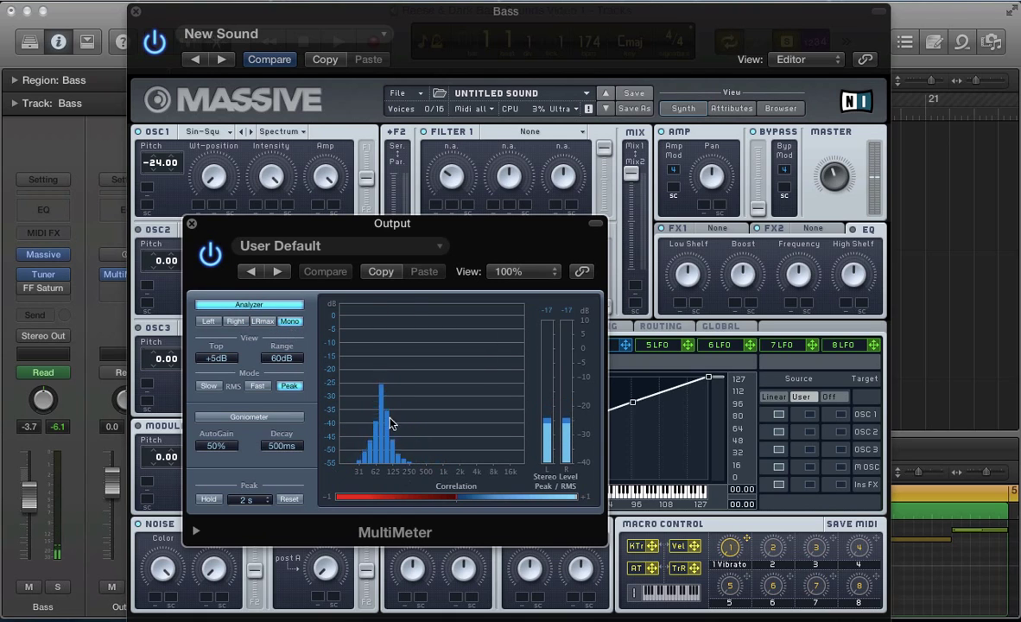
click(189, 226)
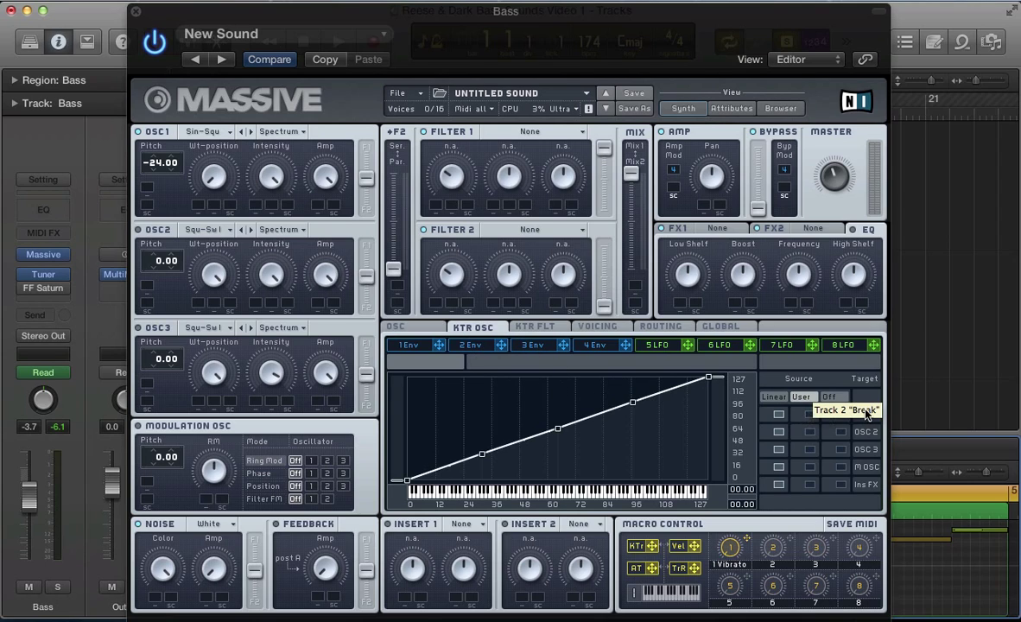
Step: Switch OSC 1's key tracking source to User and flatten the oscillator tracking curve to a horizontal line just above 48
click(802, 399)
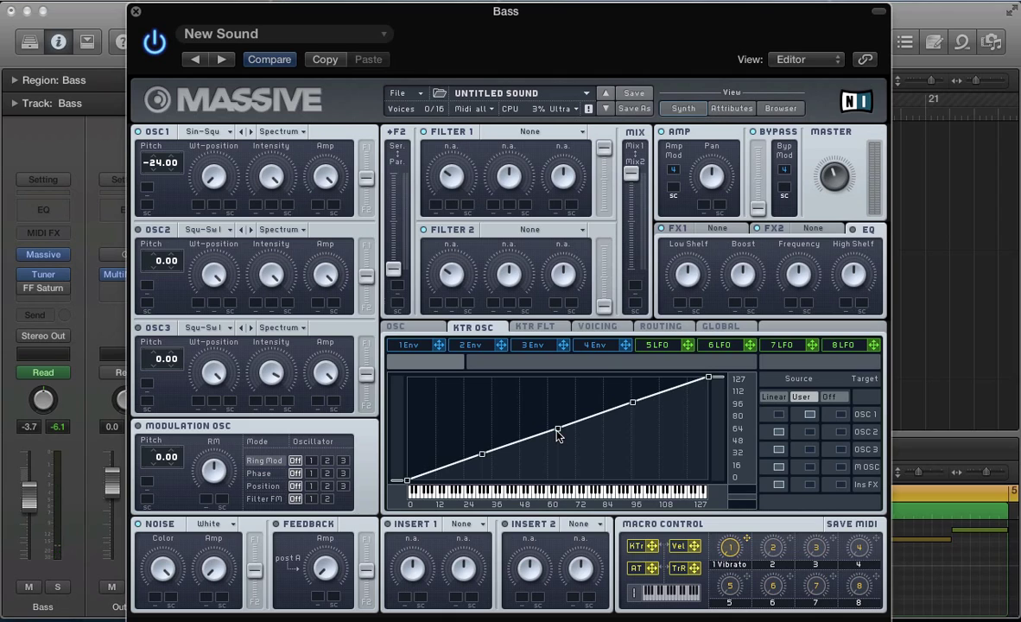
drag(558, 430, 550, 439)
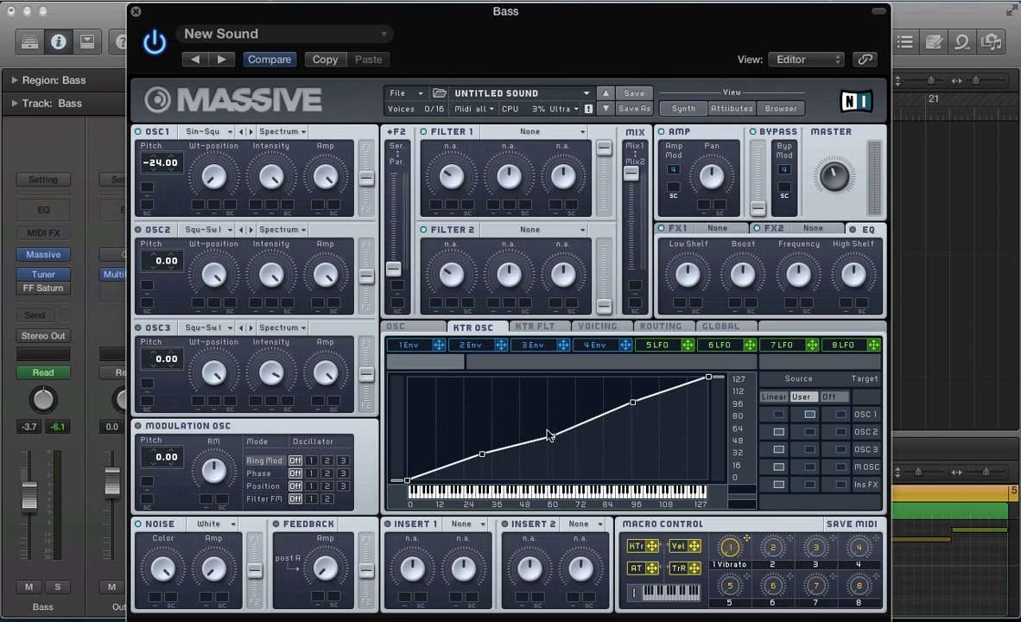
click(553, 438)
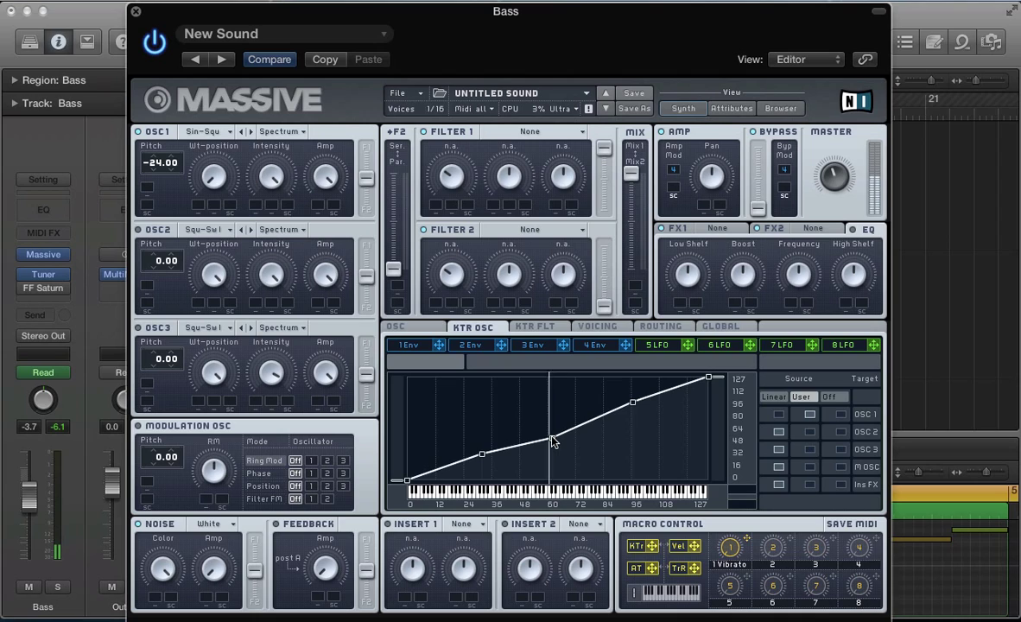
double_click(553, 441)
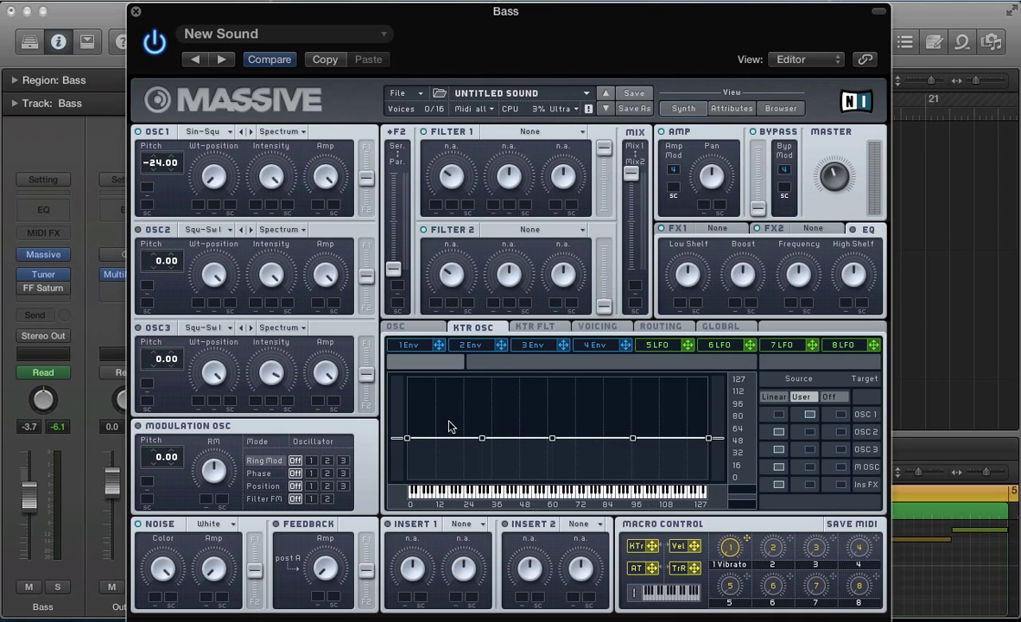
Step: Check the note's pitch in the Bass channel's Tuner and its spectrum in the Output channel's MultiMeter
click(39, 274)
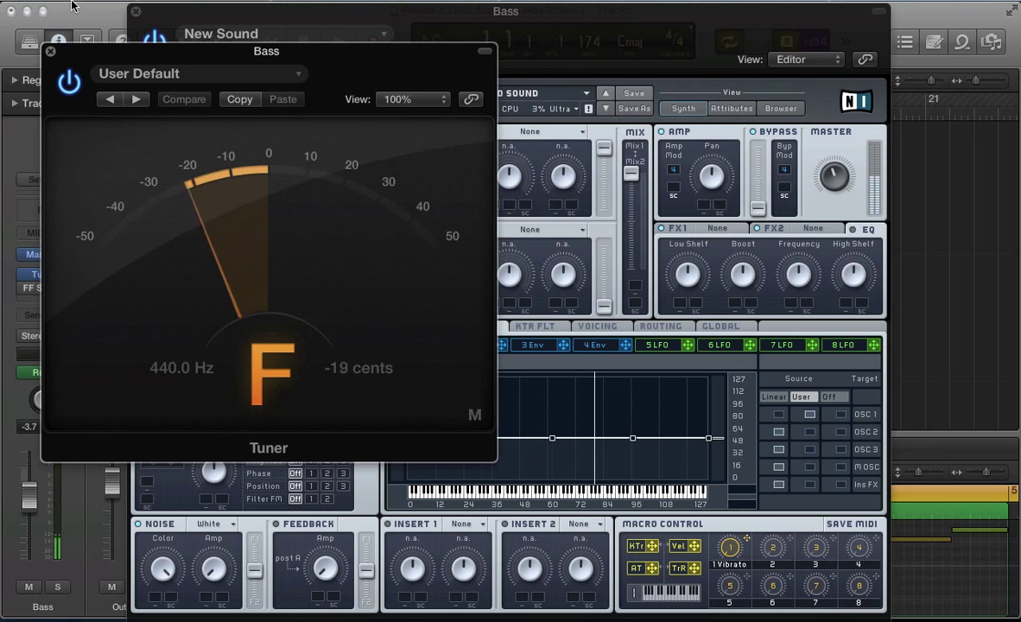
click(50, 51)
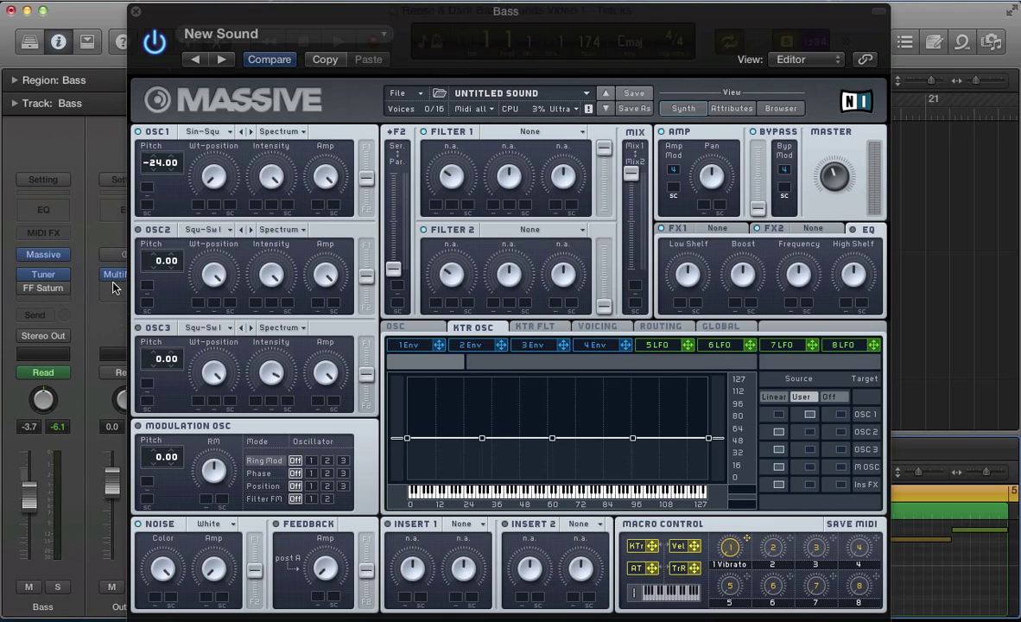
click(121, 274)
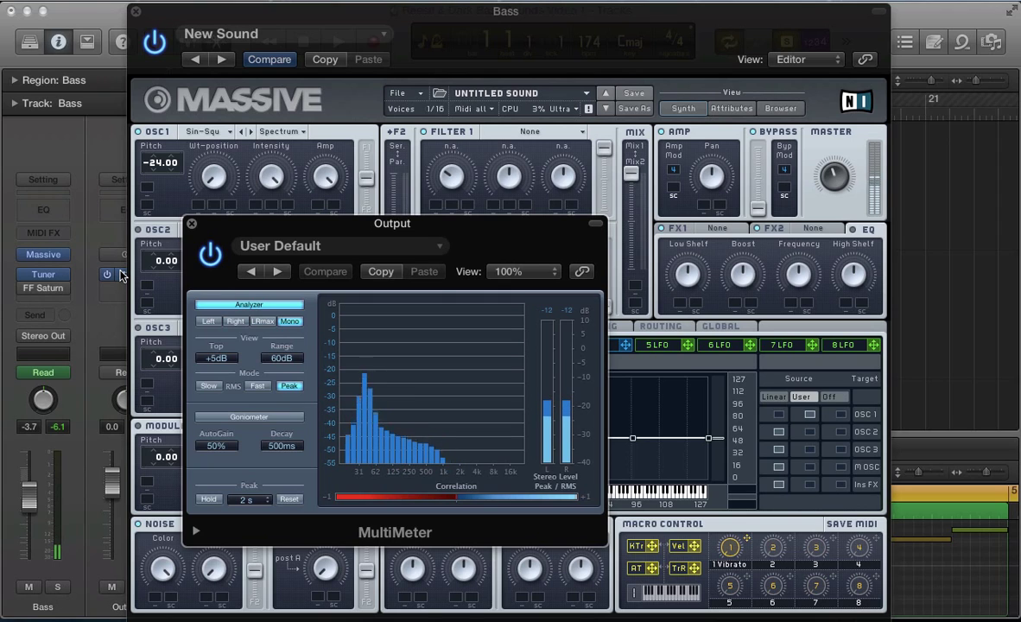
click(191, 224)
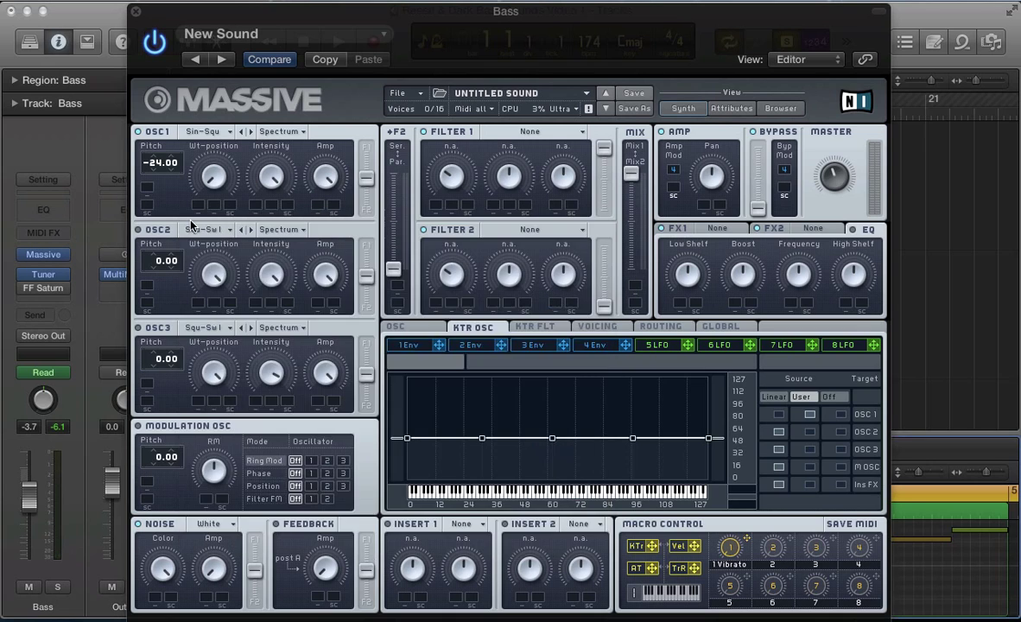
Step: Play the first Bass region in a separate Piano Roll window and bring Massive back into view
key(super+w)
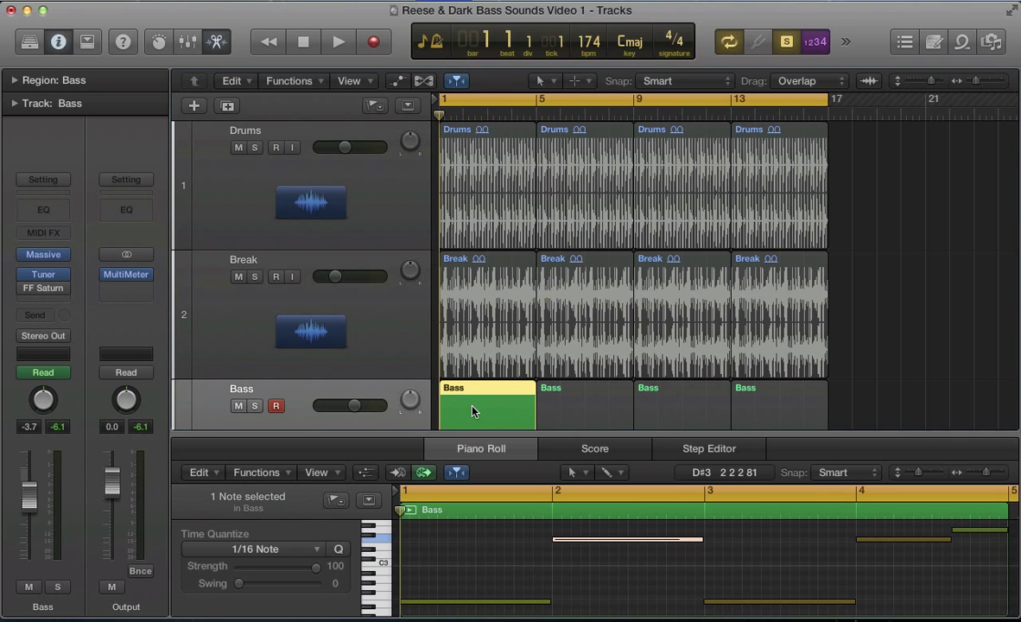
key(super+4)
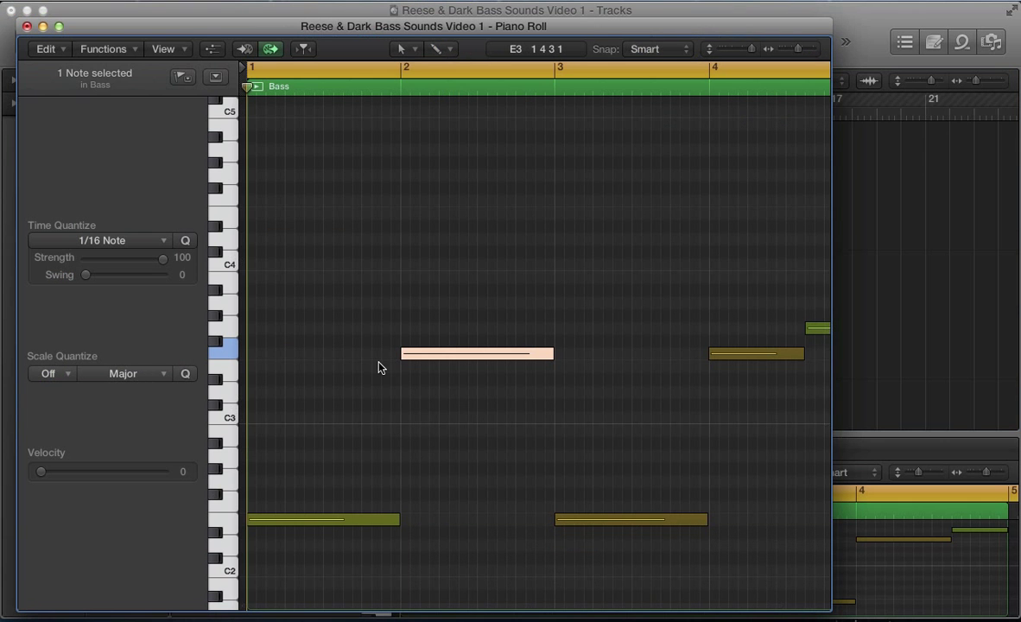
key(v)
key(v)
key(space)
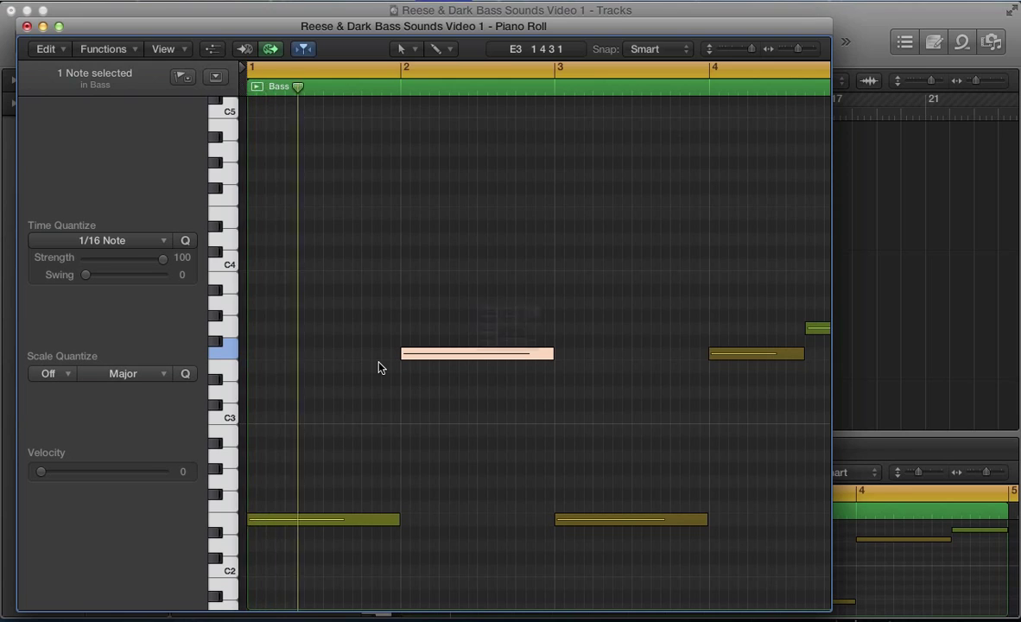
key(v)
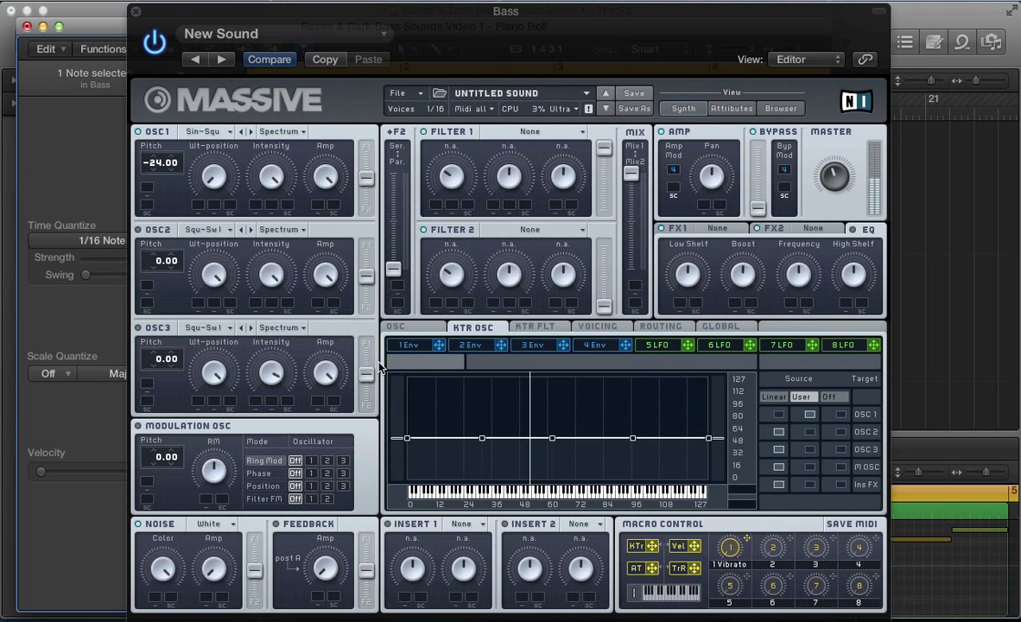
Step: Close the separate Piano Roll window, move Massive clear of the channel strips and return the playhead to the start
click(27, 27)
drag(200, 15, 325, 15)
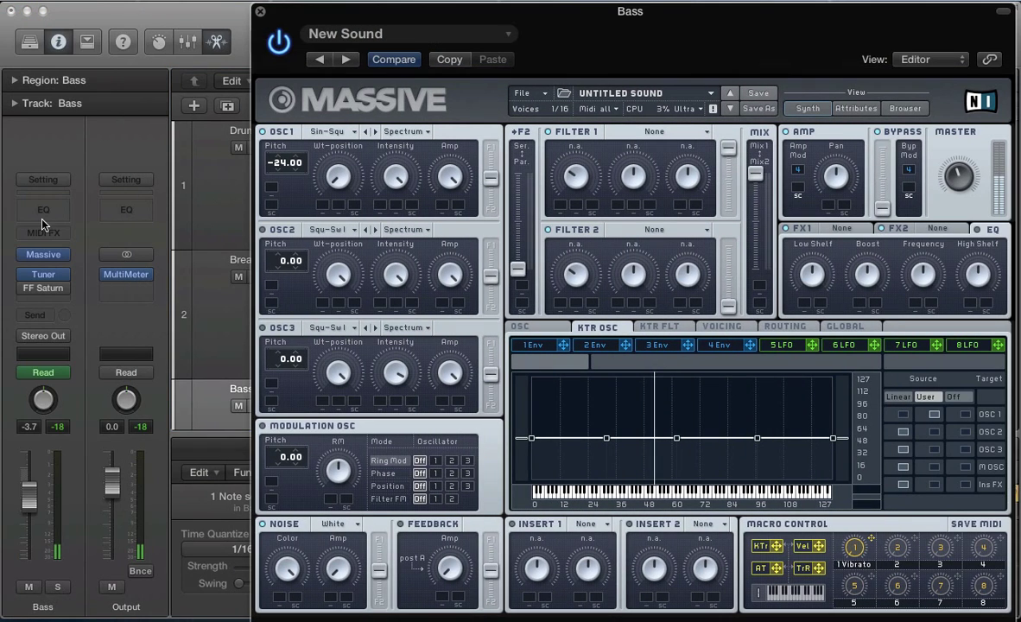
click(126, 275)
click(126, 275)
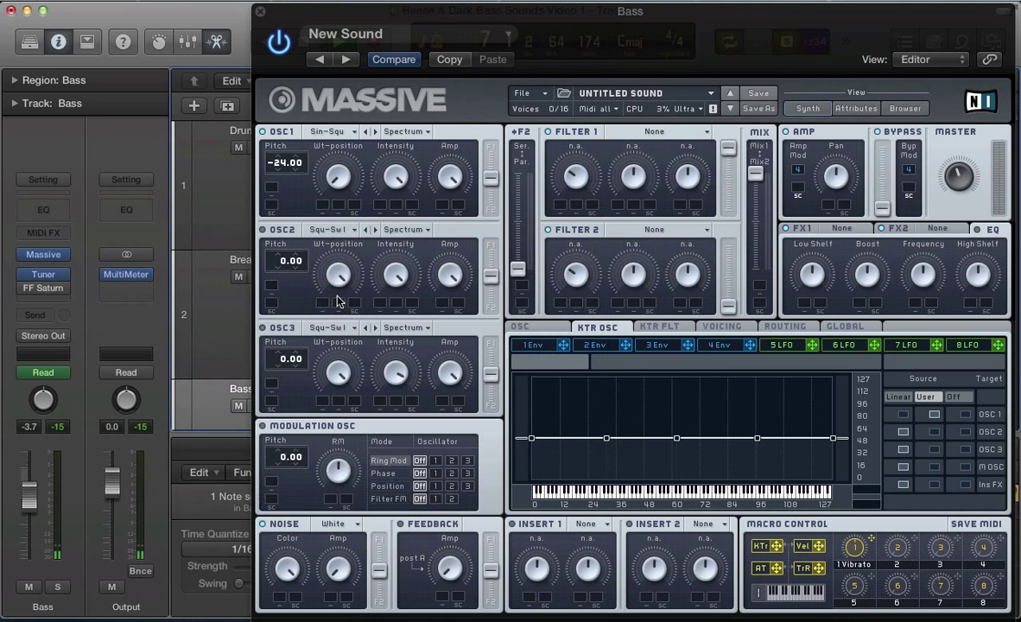
key(super+w)
key(Return)
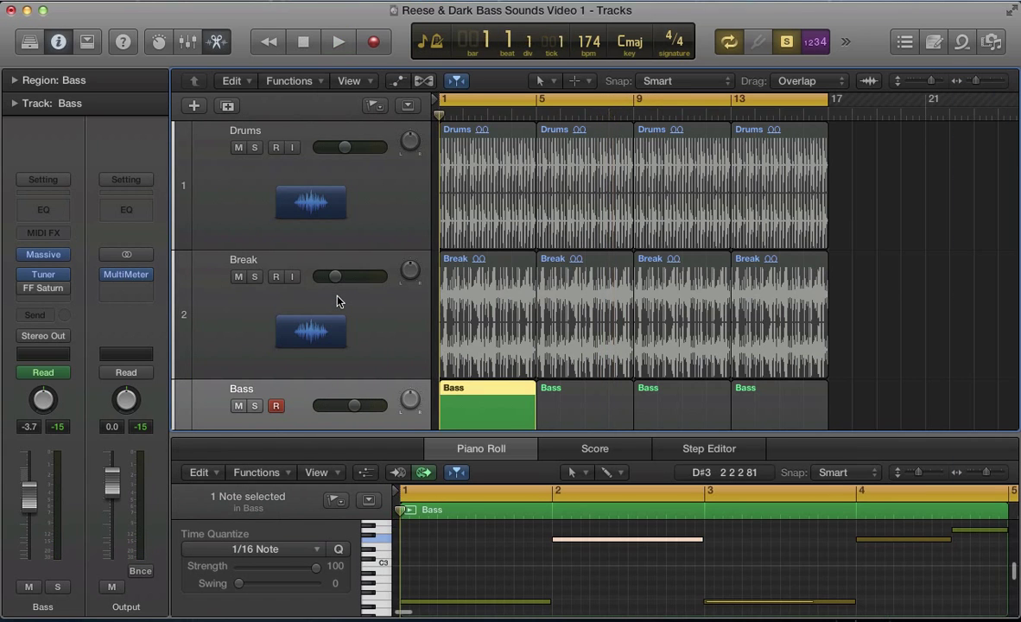
Step: Examine the playing bass line's spectrum in the Output channel's MultiMeter and return to Massive
click(127, 276)
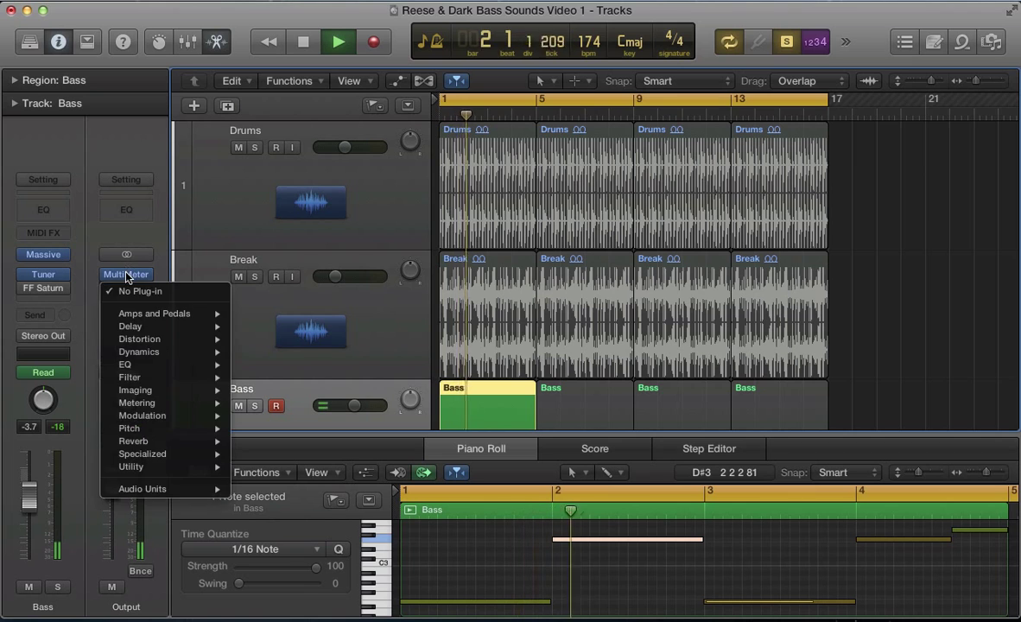
click(127, 275)
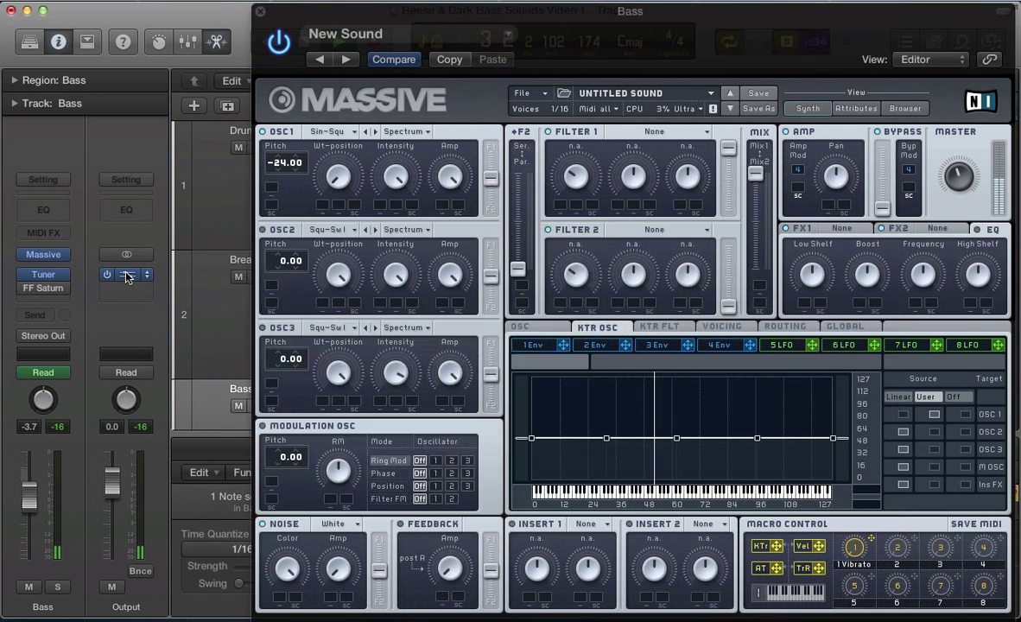
key(v)
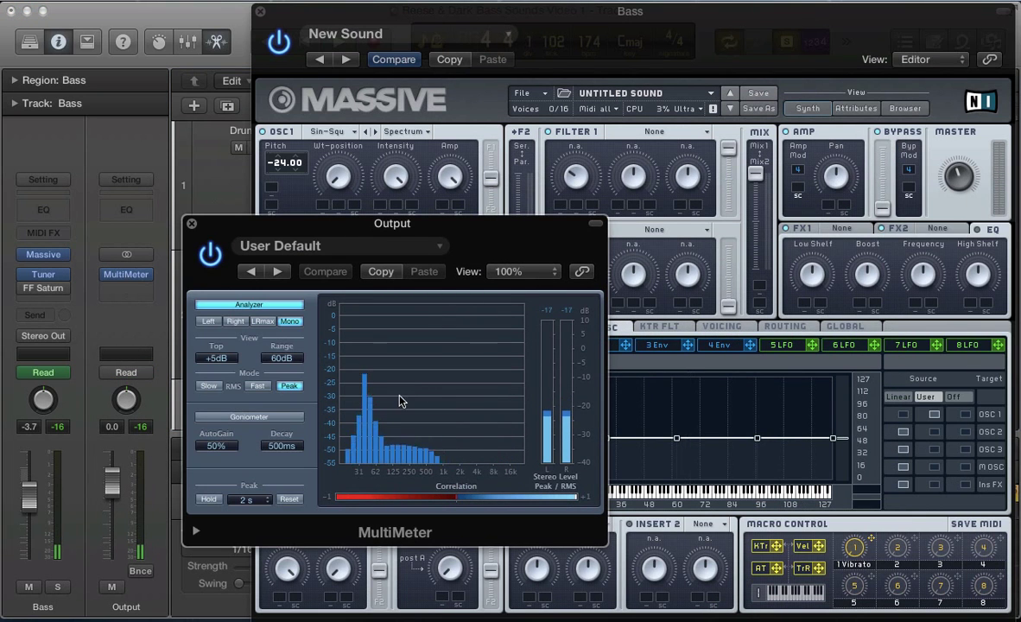
click(191, 223)
drag(403, 12, 247, 12)
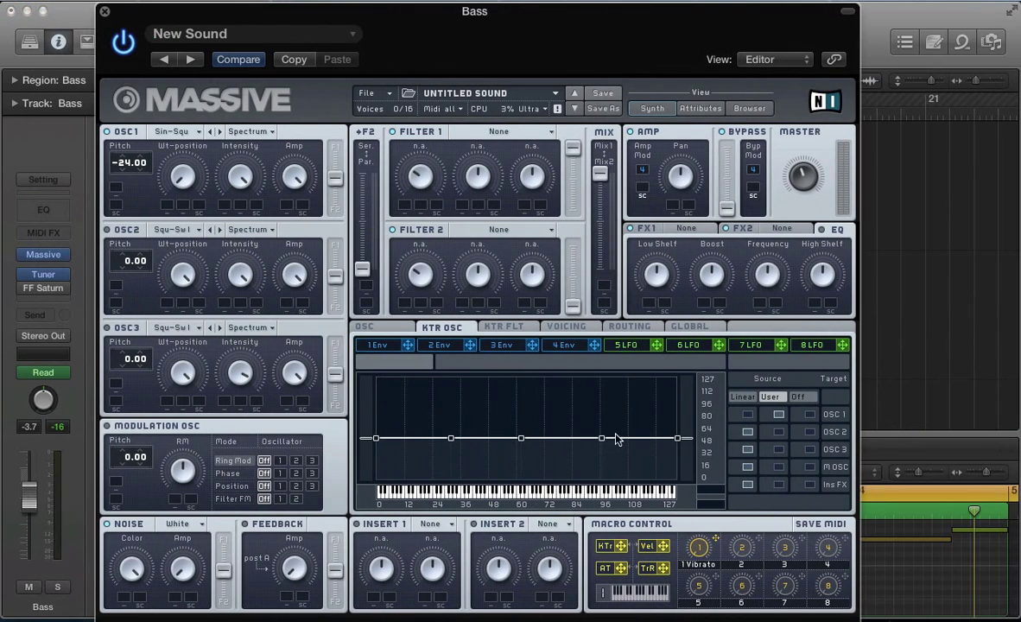
Step: Route Osc 1 through Massive's bypass in the signal routing and raise the bypass level to maximum
click(619, 330)
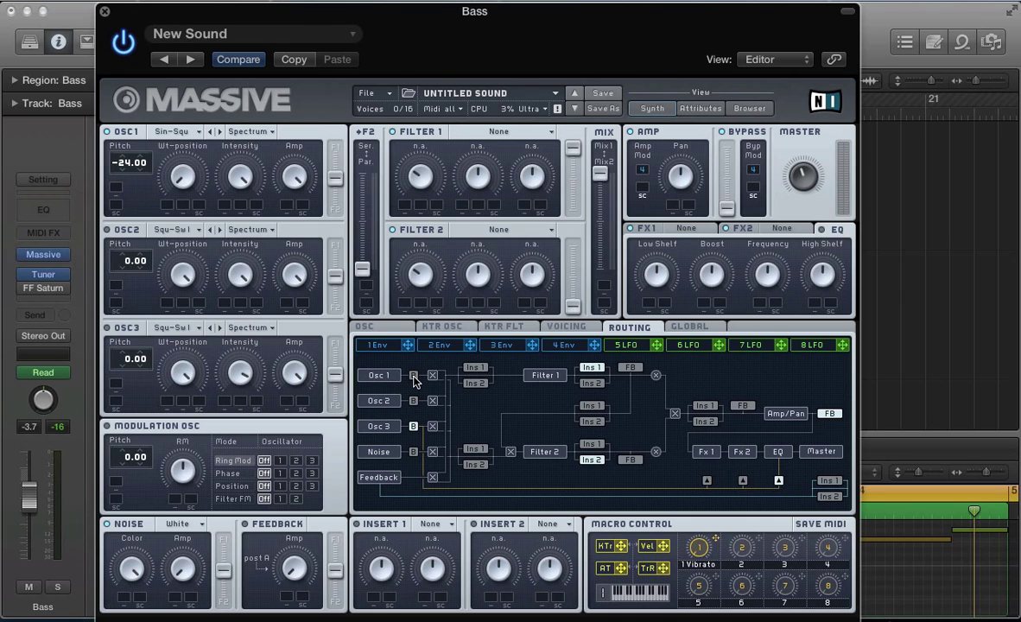
click(413, 376)
drag(727, 207, 728, 136)
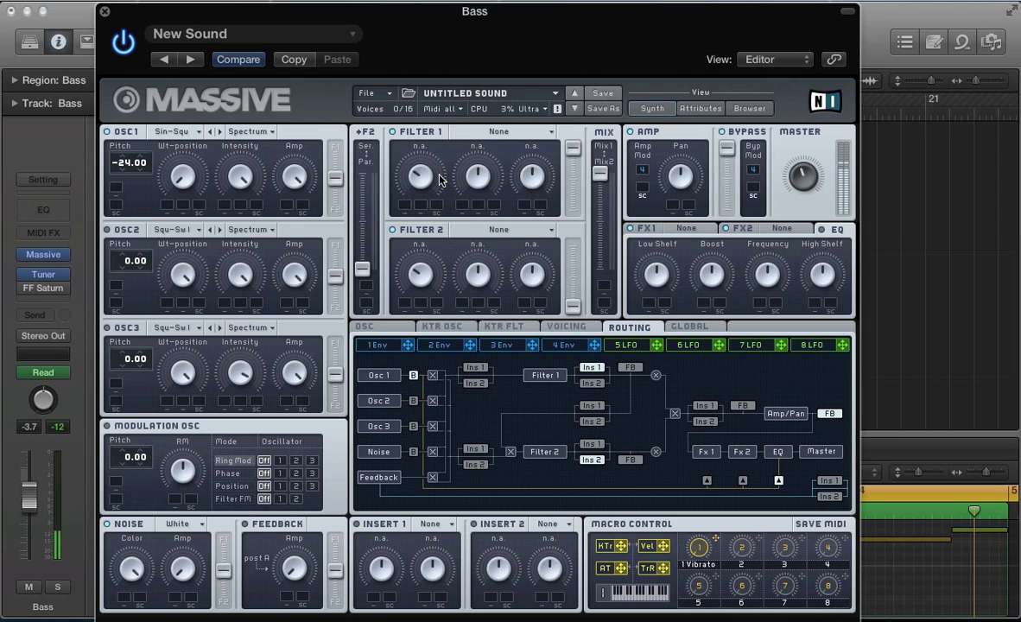
Step: Try a Highpass 4 on Filter 1 with the cutoff turned fully up
click(498, 230)
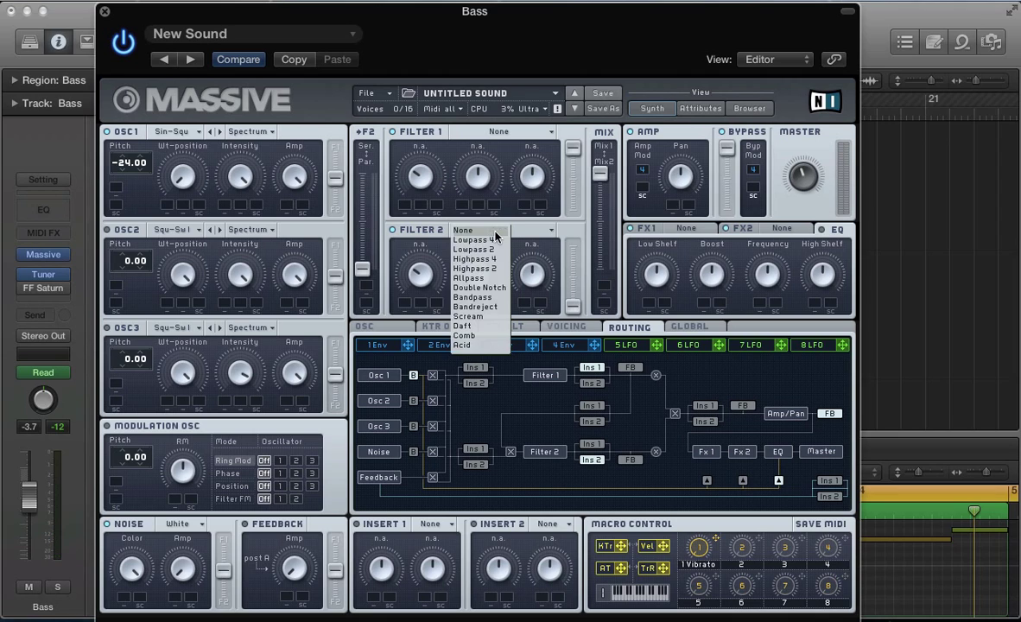
click(383, 184)
click(480, 132)
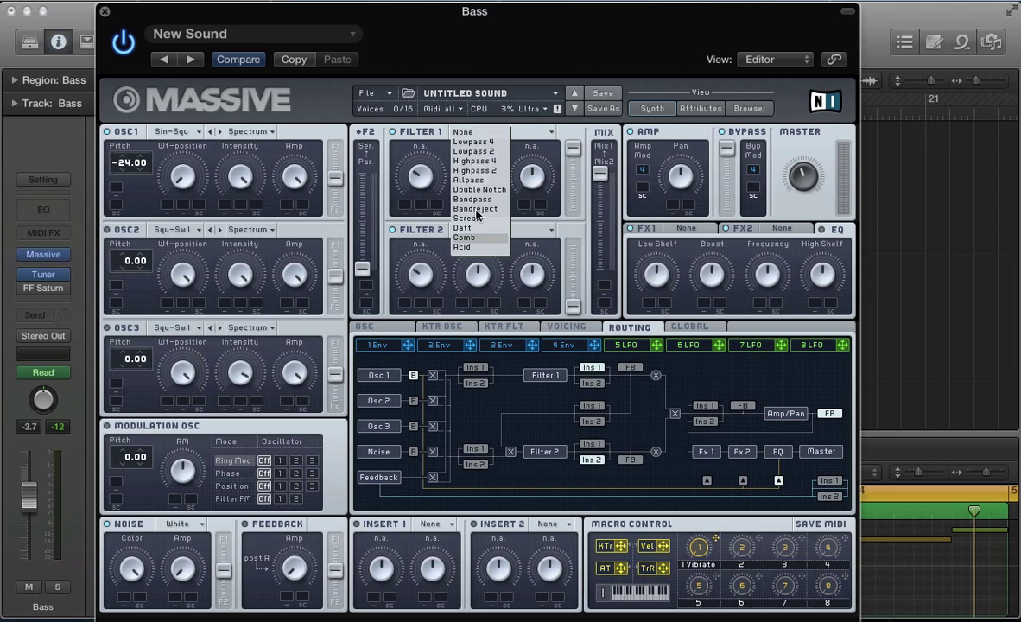
click(475, 160)
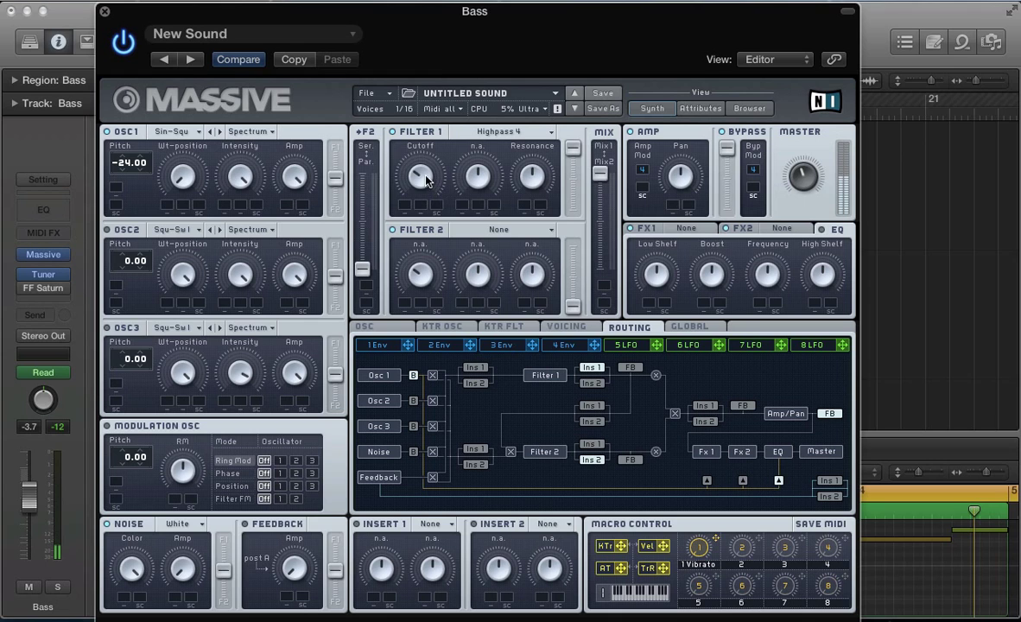
Step: Examine the high-passed patch's spectrum in the Output channel's MultiMeter, with Massive moved clear of the channel strips
drag(343, 13, 525, 13)
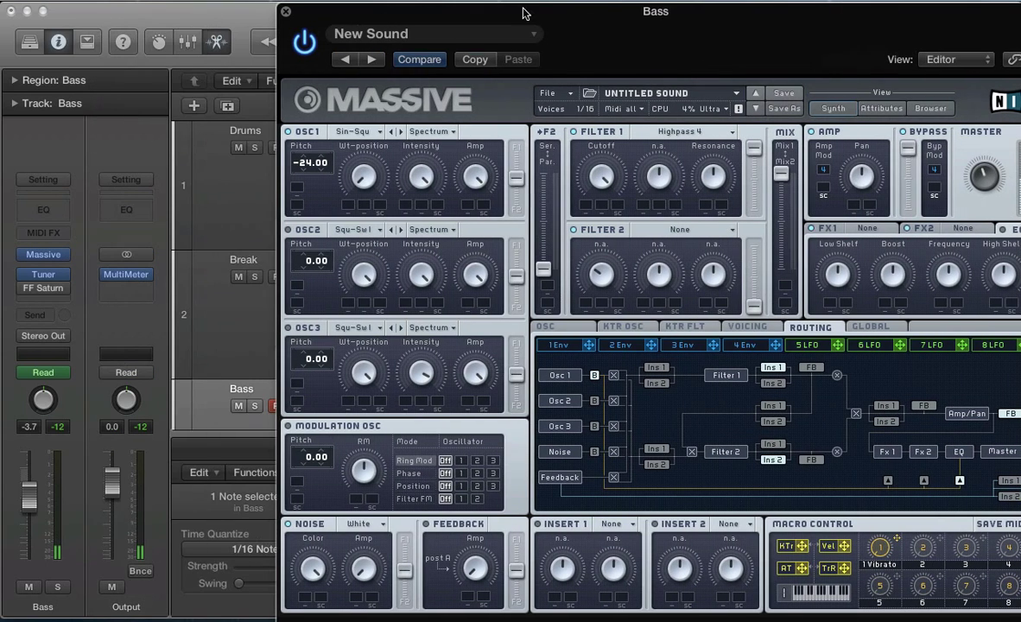
click(120, 273)
click(129, 274)
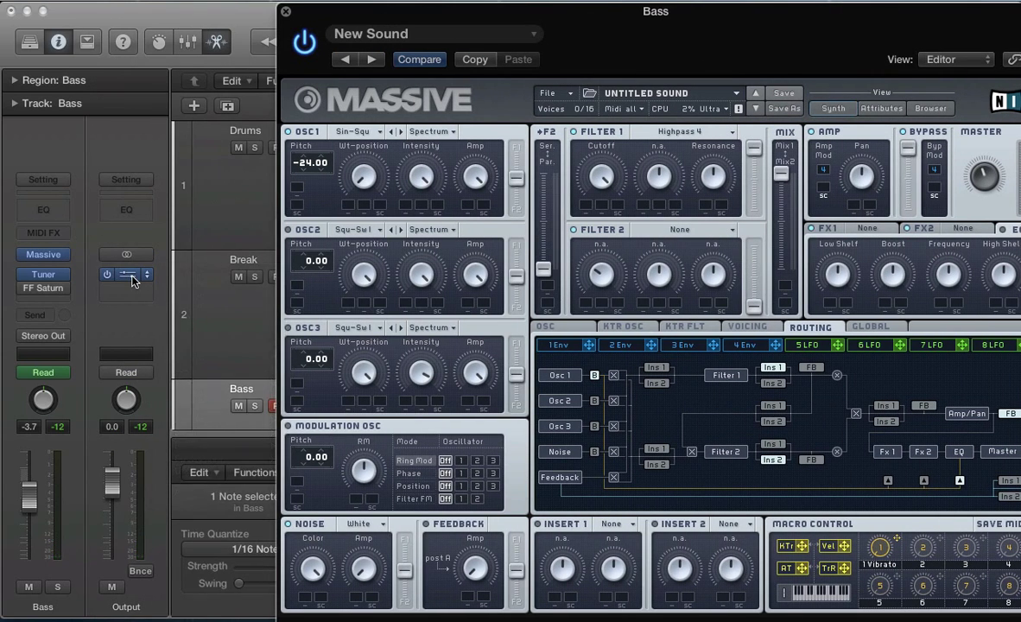
click(131, 276)
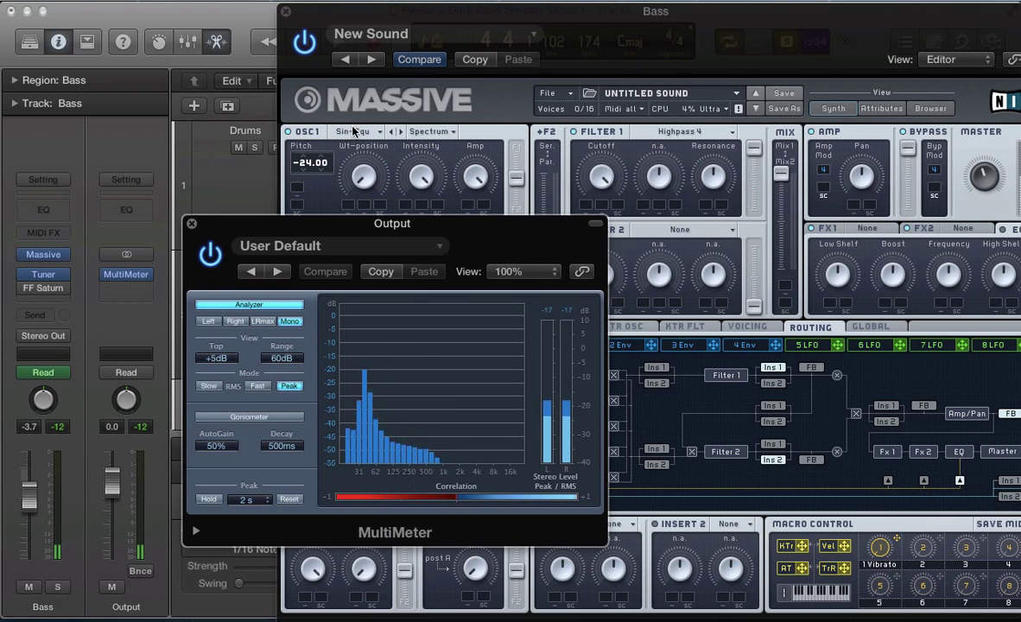
click(192, 223)
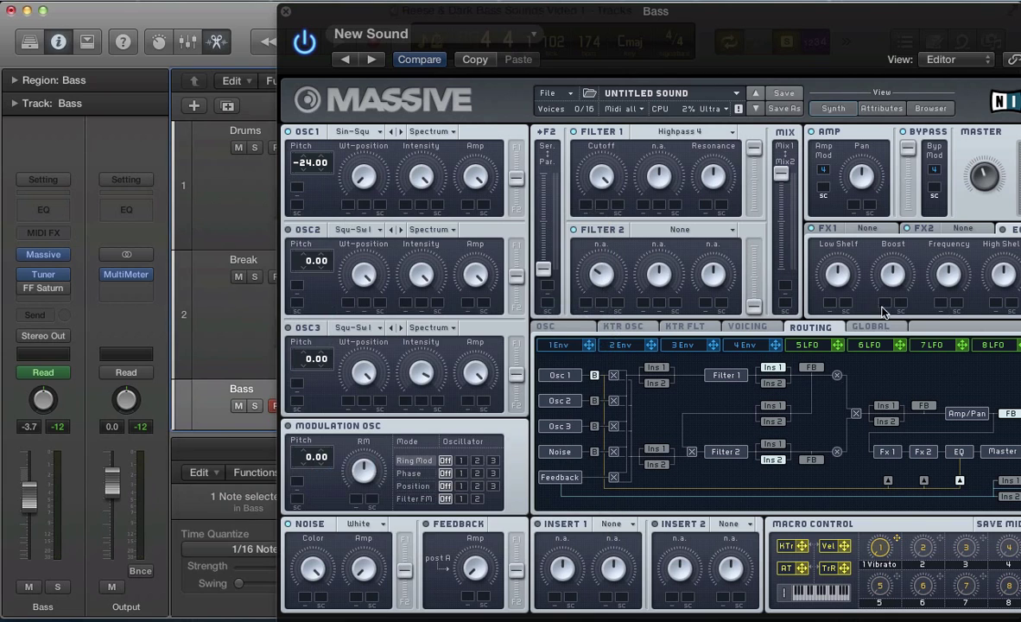
Step: Set Filter 1's type back to None with the Massive window moved back to the middle
drag(532, 7, 393, 6)
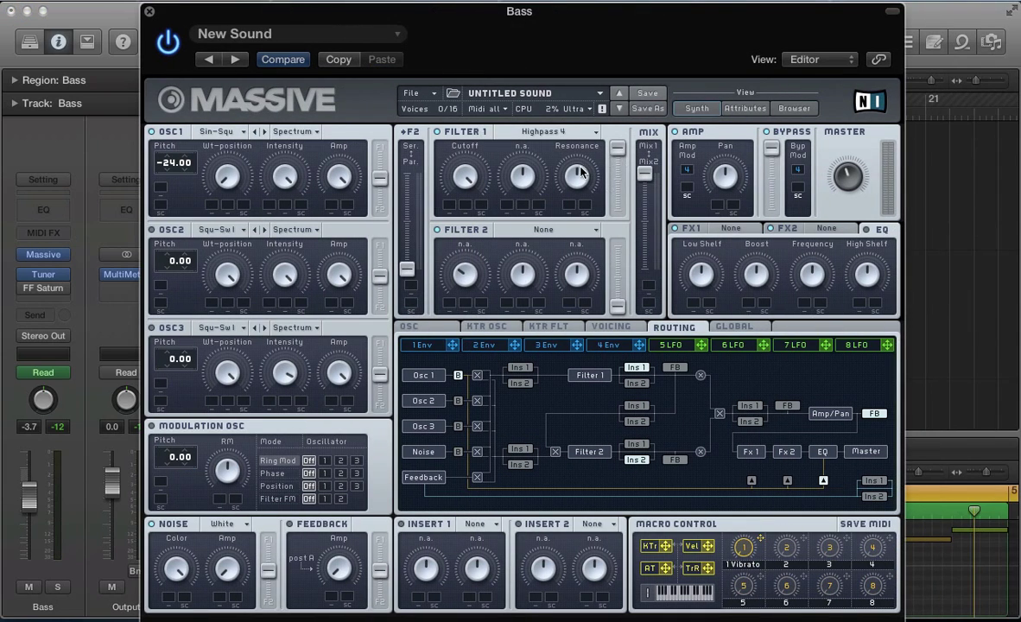
click(499, 131)
click(510, 137)
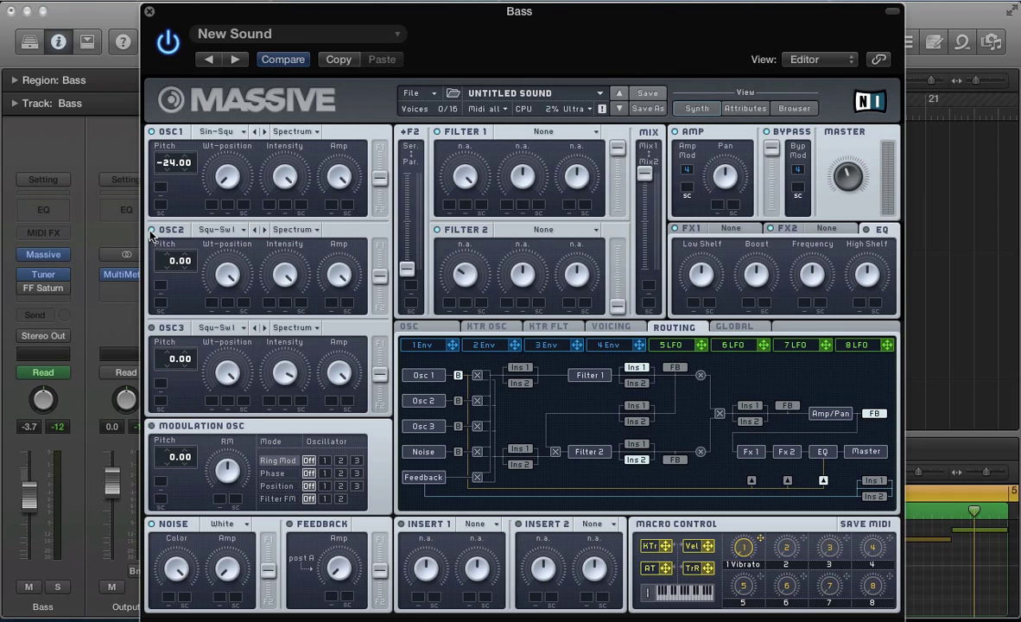
Step: Set up OSC2 with the Groan II wavetable, pitch -24.00 and Wt-position at about three o'clock, and route it fully to Filter 2
click(216, 229)
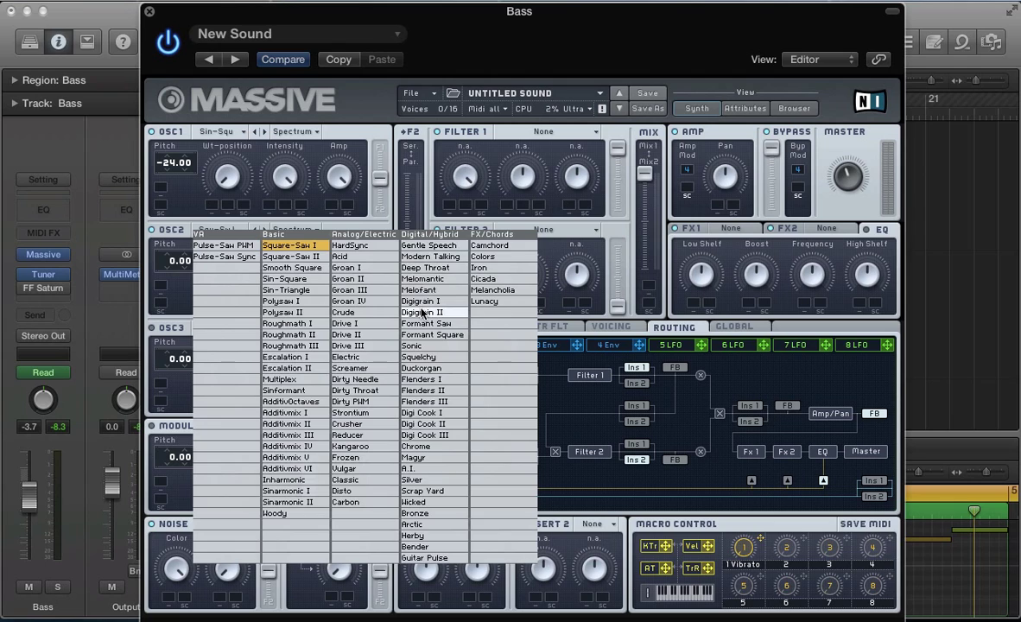
click(349, 278)
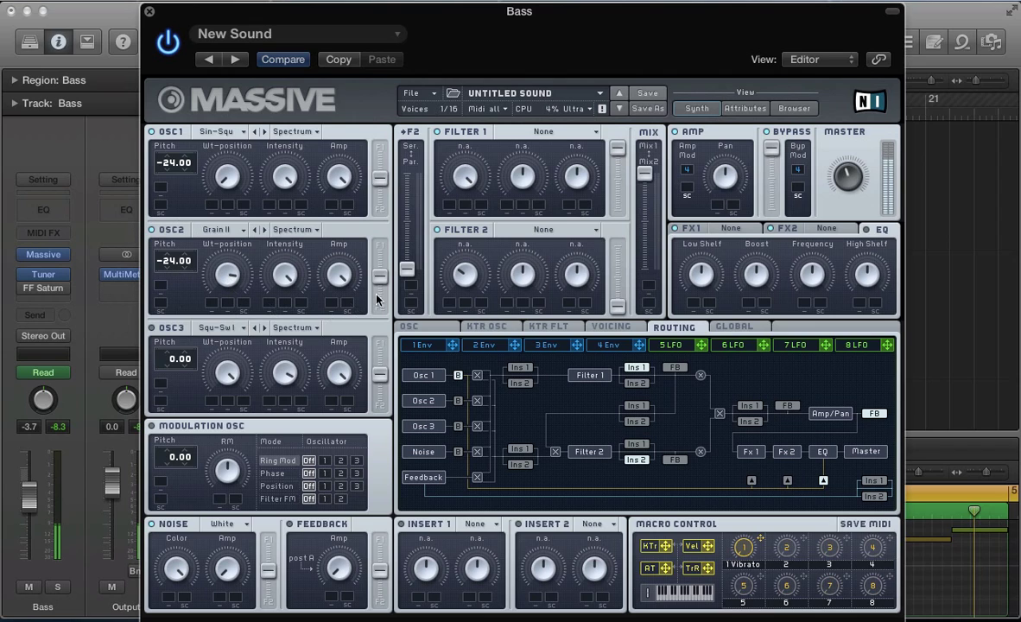
drag(378, 281, 374, 356)
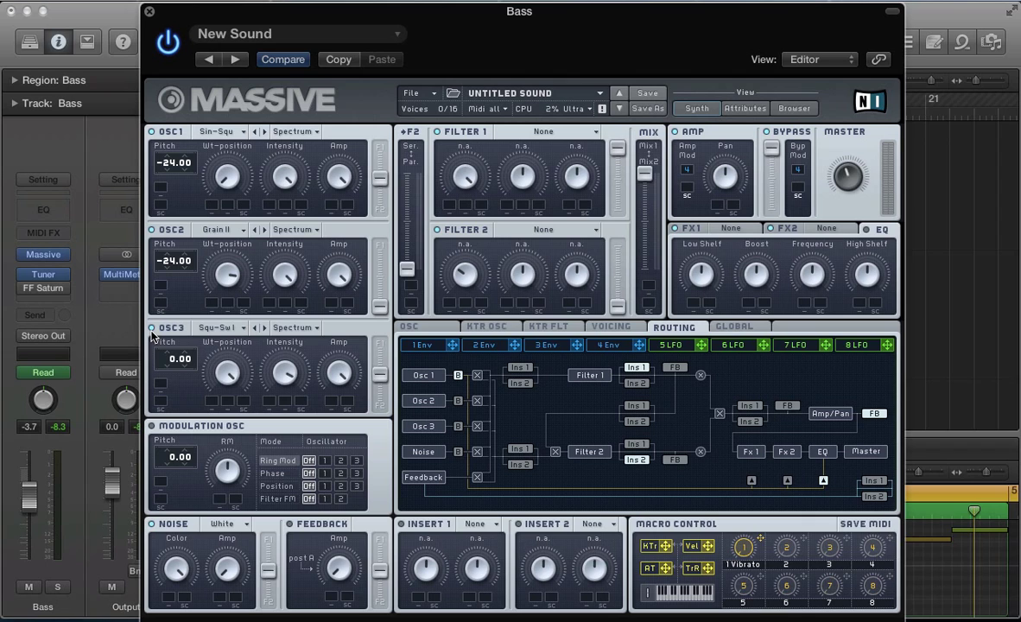
Step: Set up OSC3 with the Roughmath II wavetable in Bend -/+ mode and detune its pitch to -24.16
click(227, 328)
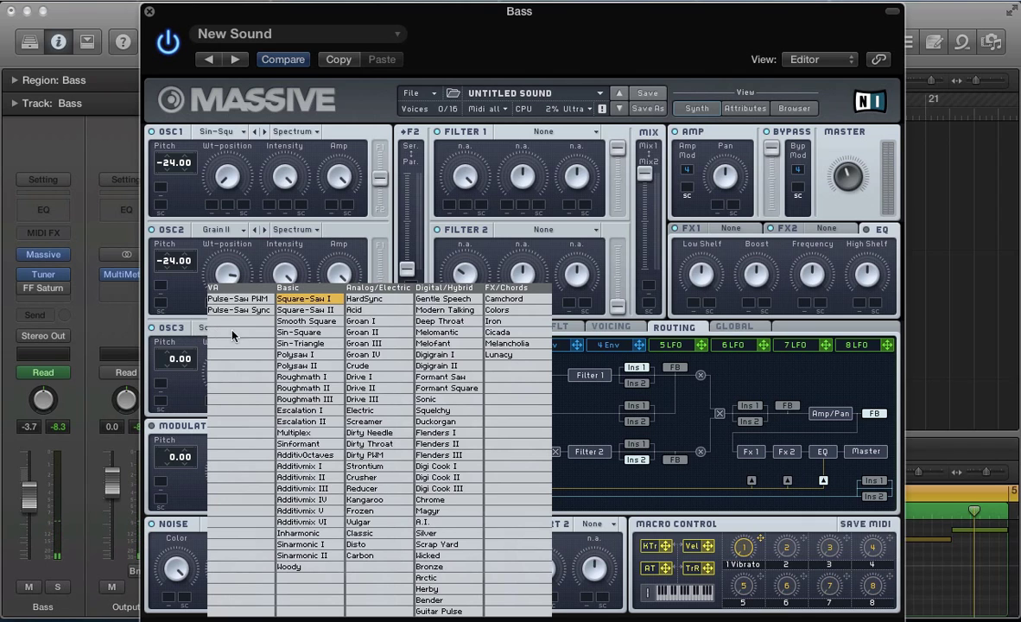
click(317, 394)
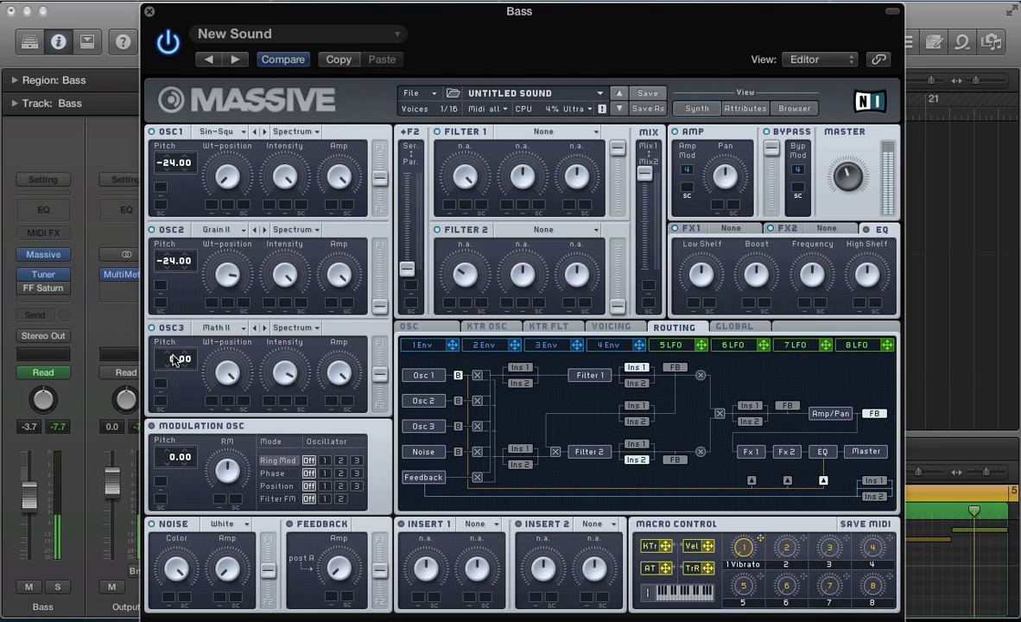
drag(174, 358, 176, 371)
click(275, 328)
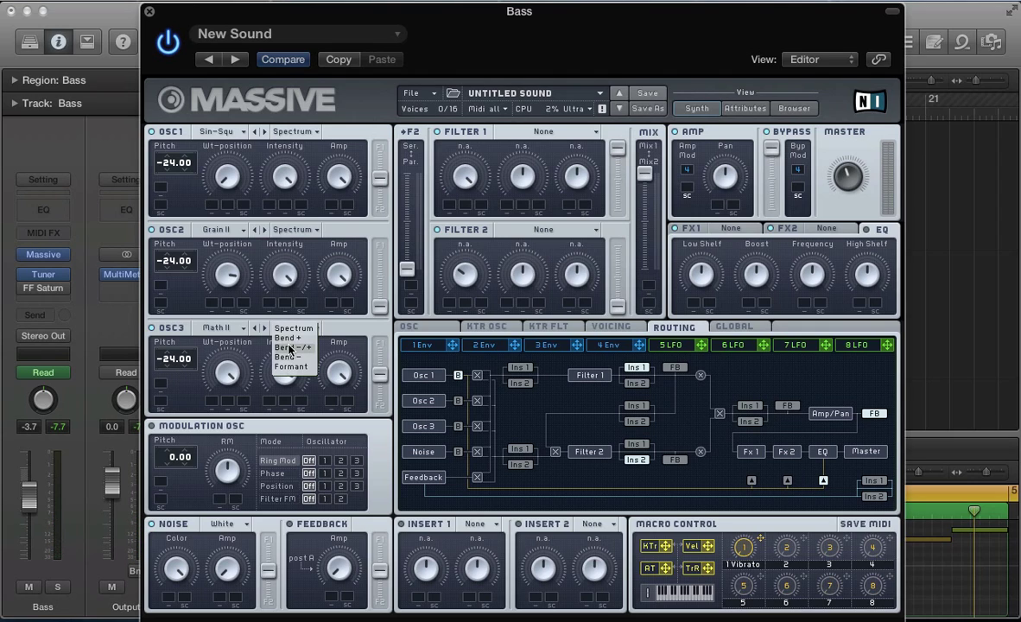
click(290, 348)
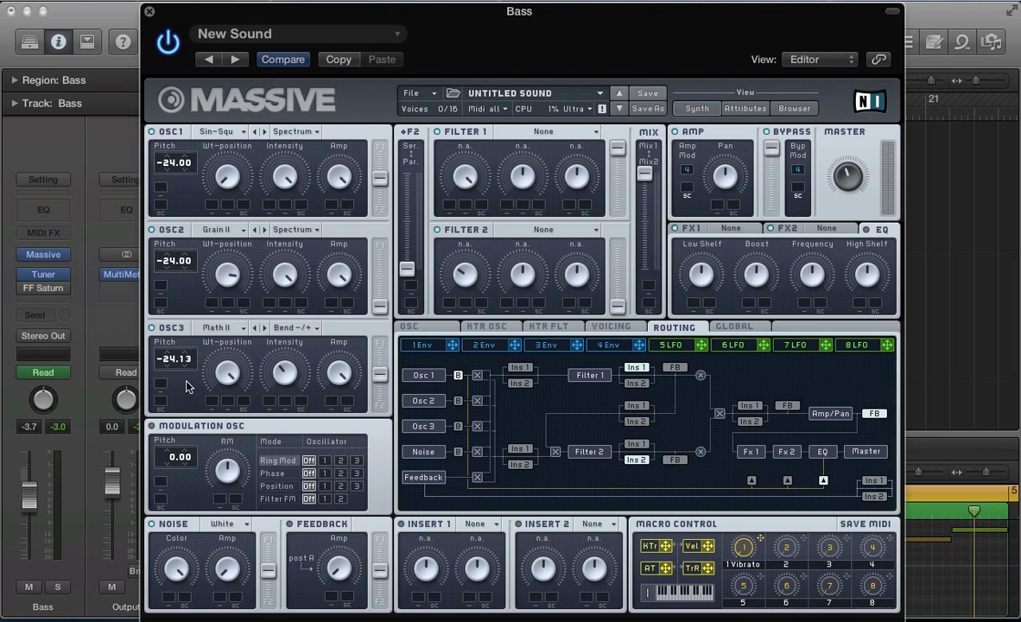
drag(185, 388, 184, 390)
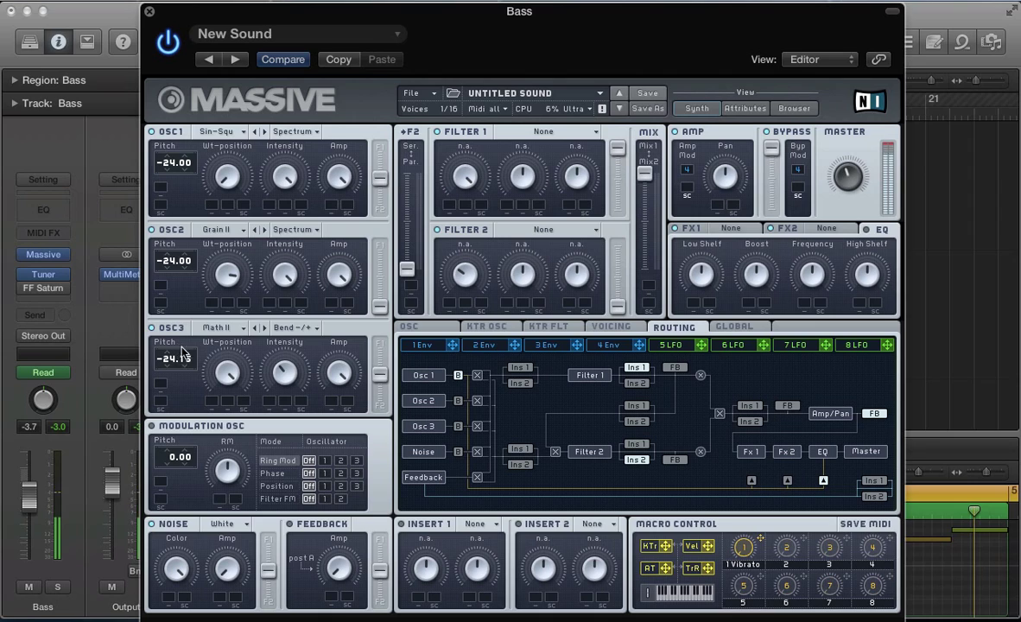
mouse_move(180, 361)
mouse_down()
mouse_move(192, 398)
mouse_move(191, 371)
mouse_up()
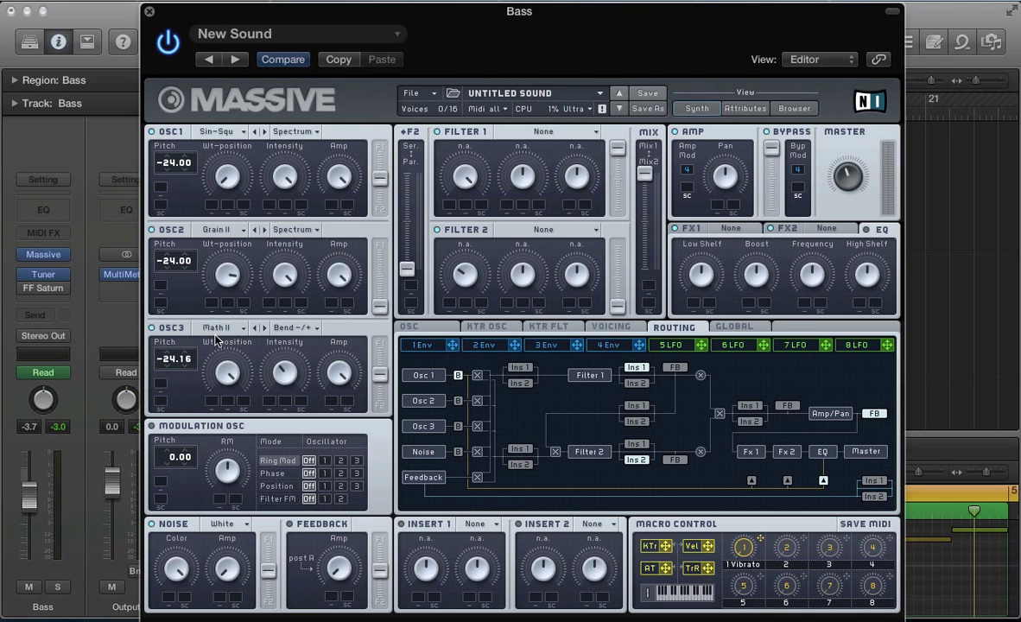
Step: Shorten the cycle range to end at bar 5 and play it to check the spectrum in the Output channel's MultiMeter
key(super+w)
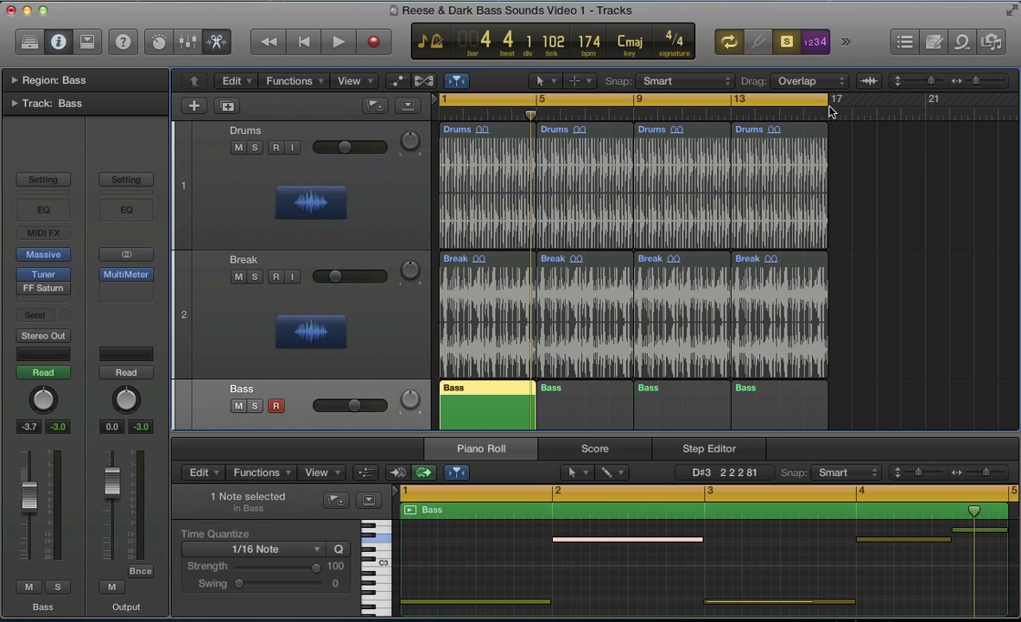
drag(823, 94, 534, 138)
click(128, 275)
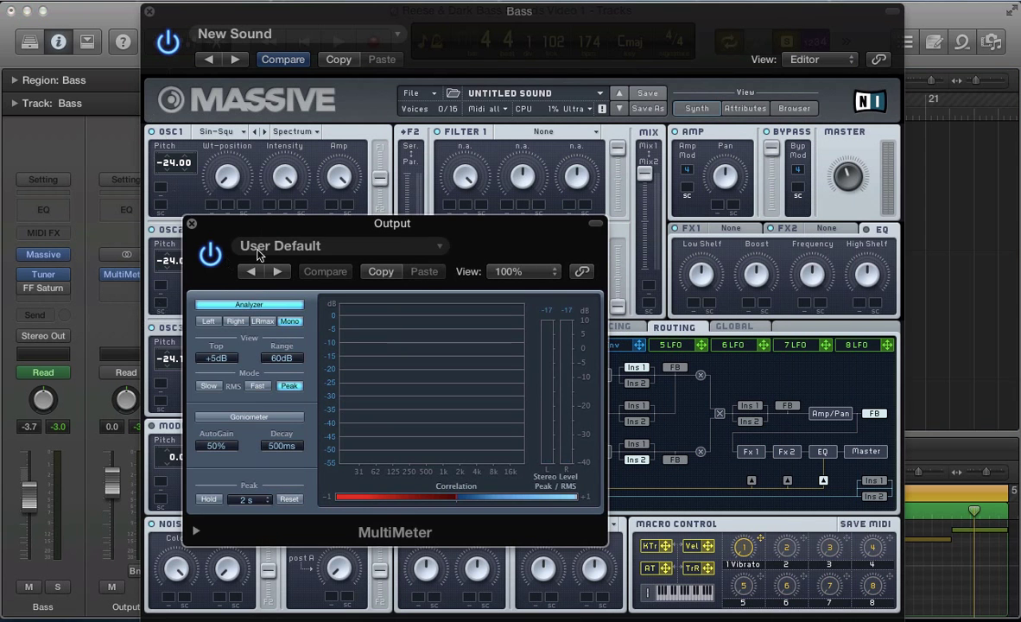
key(space)
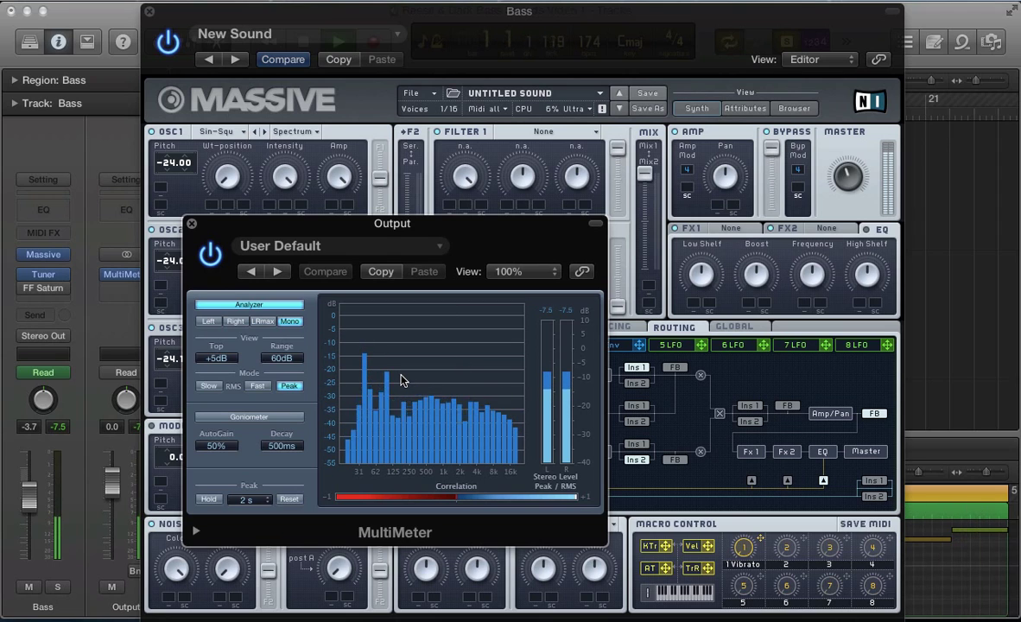
key(space)
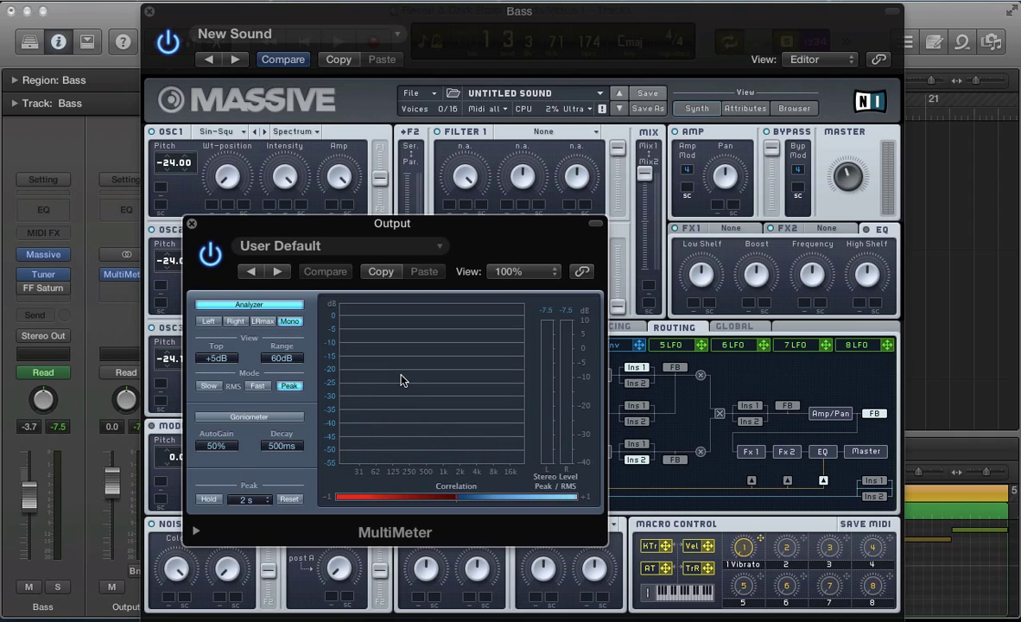
click(191, 224)
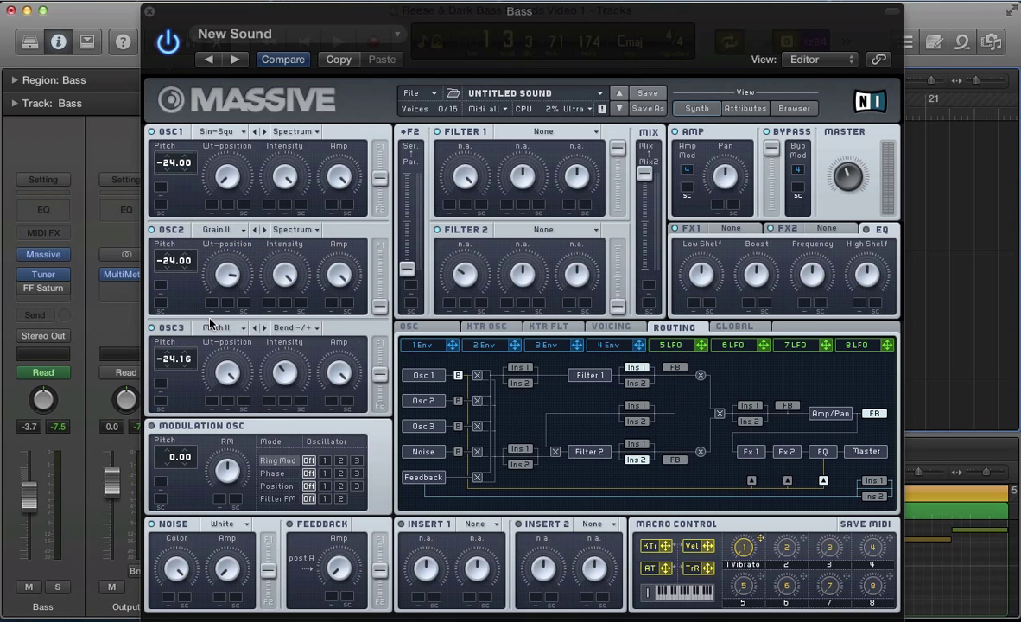
Step: Route OSC3 fully to Filter 2 with its output level and the mix fully on Mix2, and set Filter 2 to Highpass 4
click(351, 374)
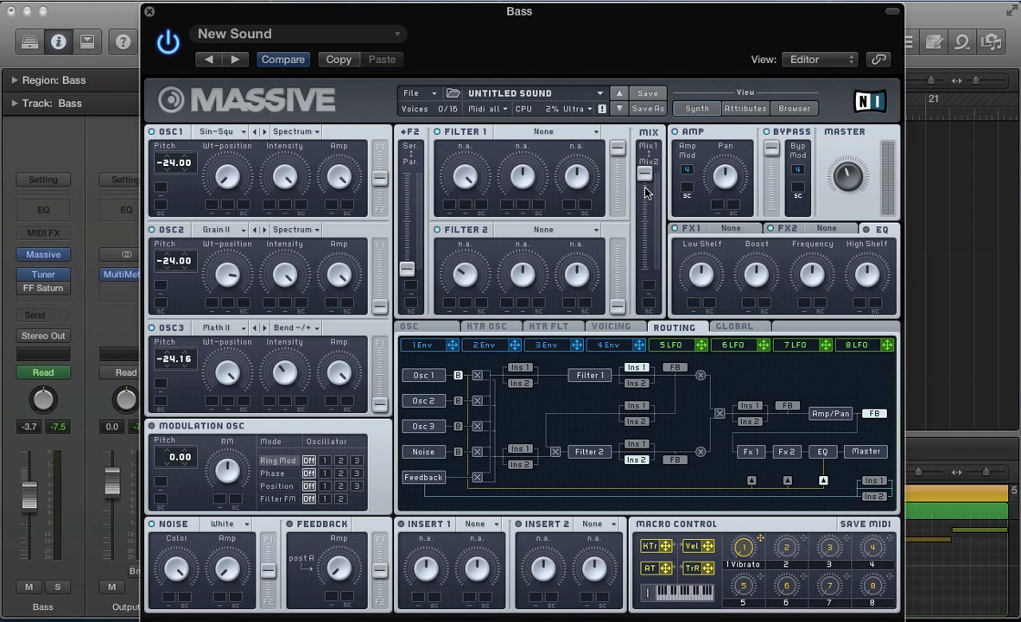
drag(644, 183, 661, 350)
drag(617, 307, 617, 246)
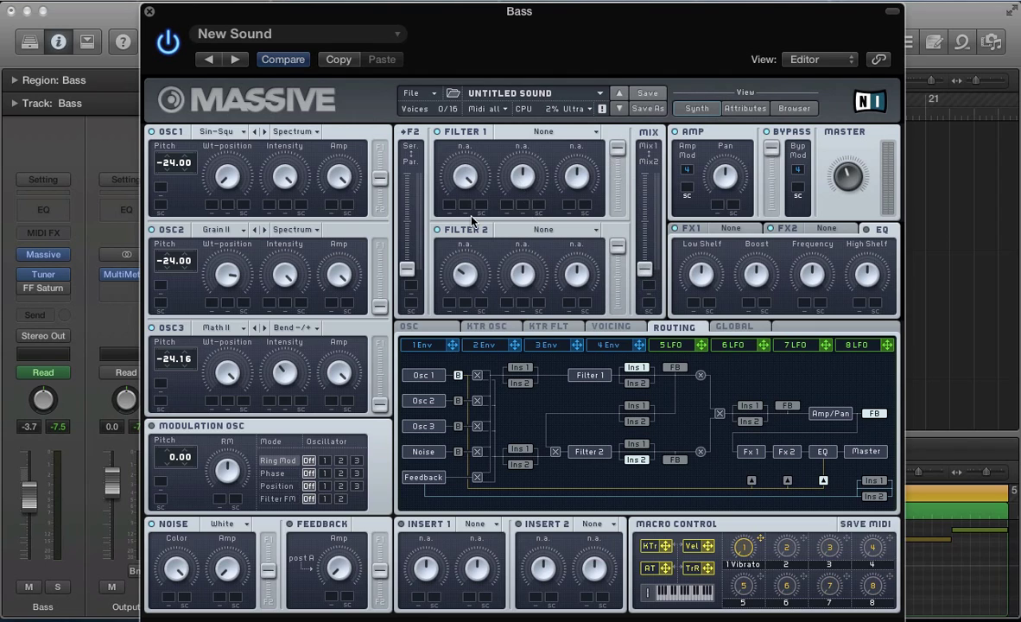
click(532, 232)
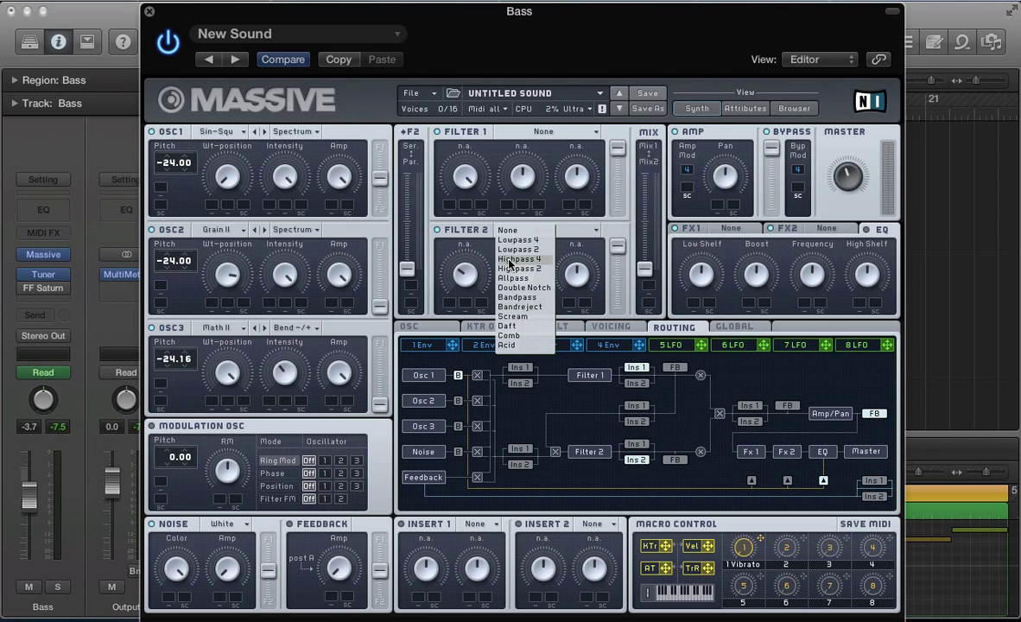
click(519, 260)
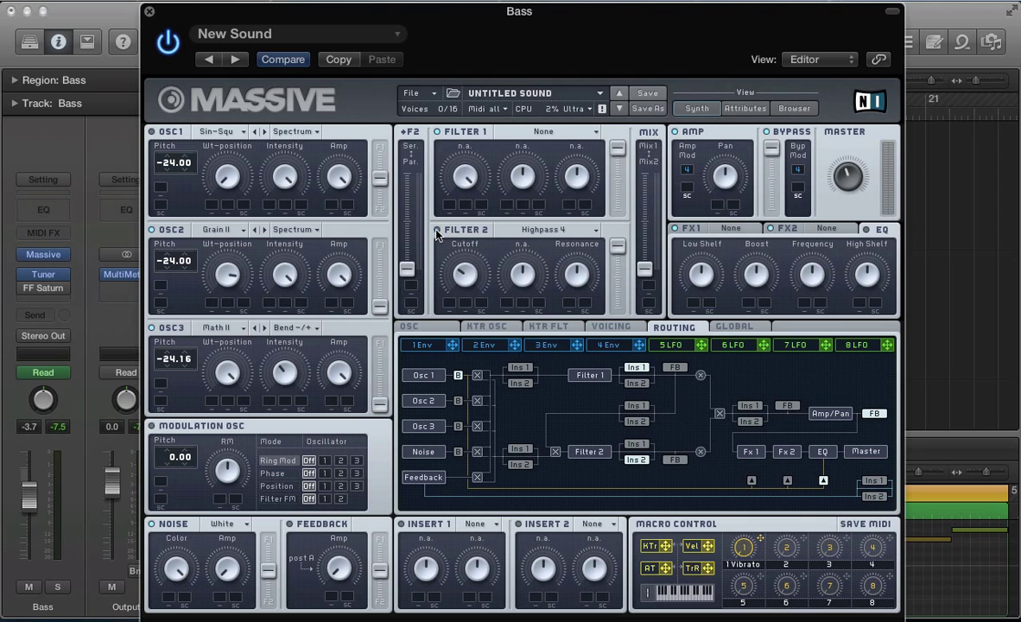
Step: Play the loop with OSC1 switched off and examine the low end of OSC2 and OSC3 in the Output channel's MultiMeter
click(121, 274)
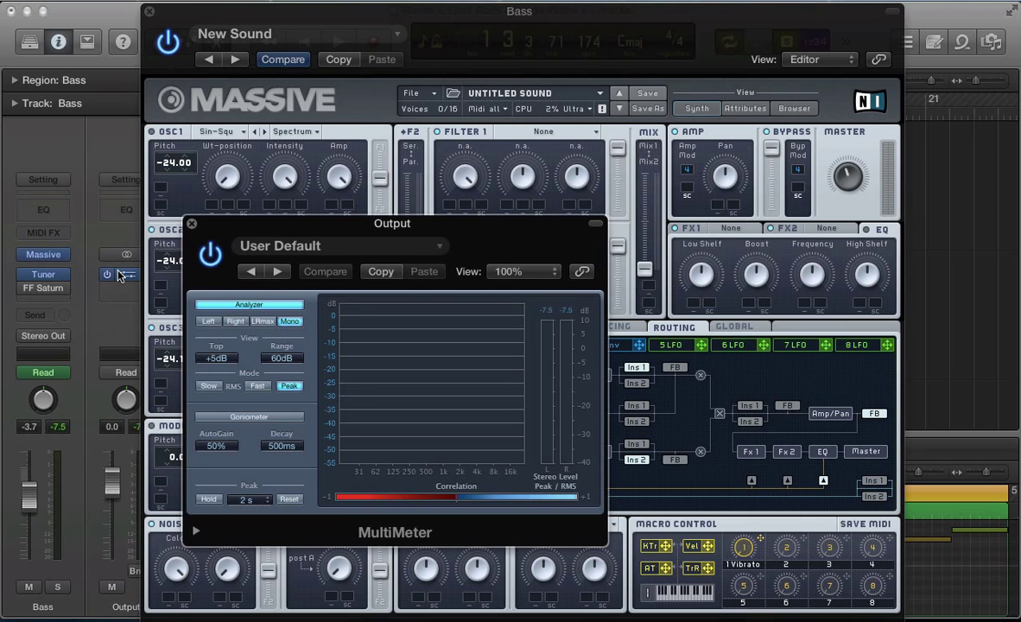
key(space)
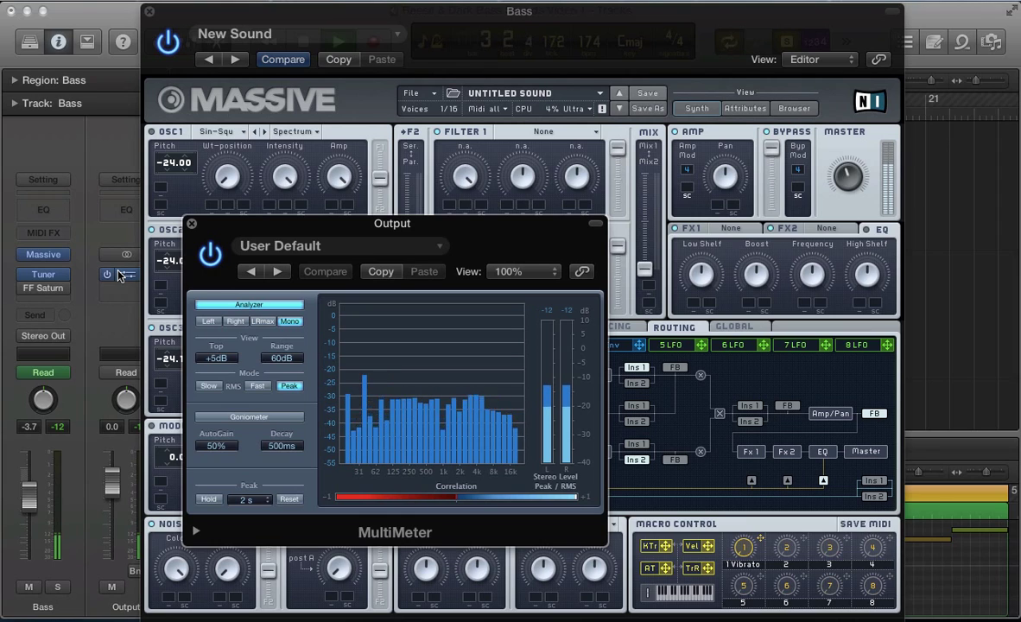
key(space)
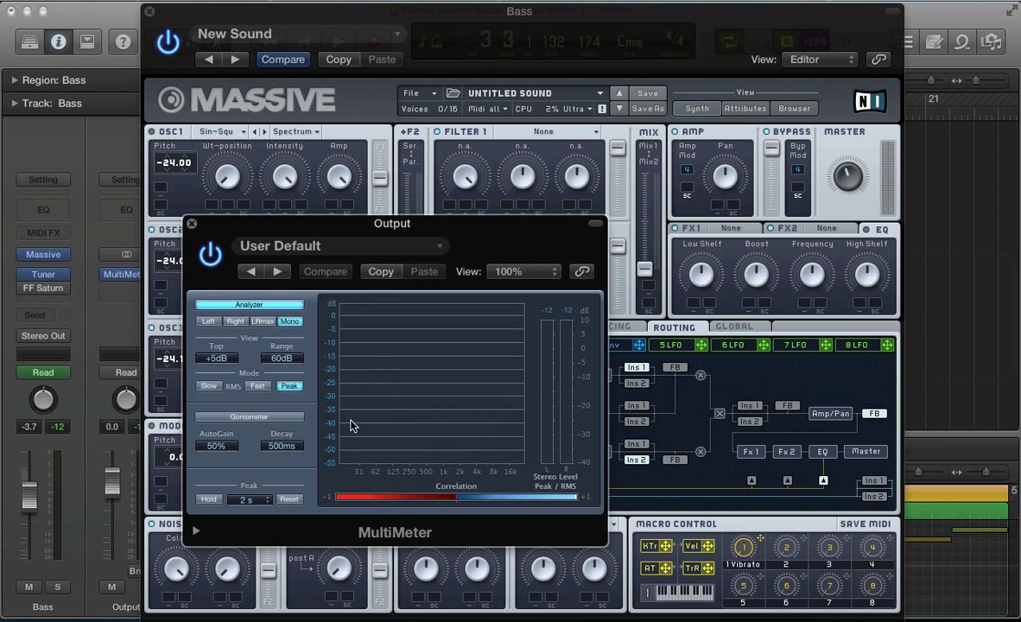
click(189, 225)
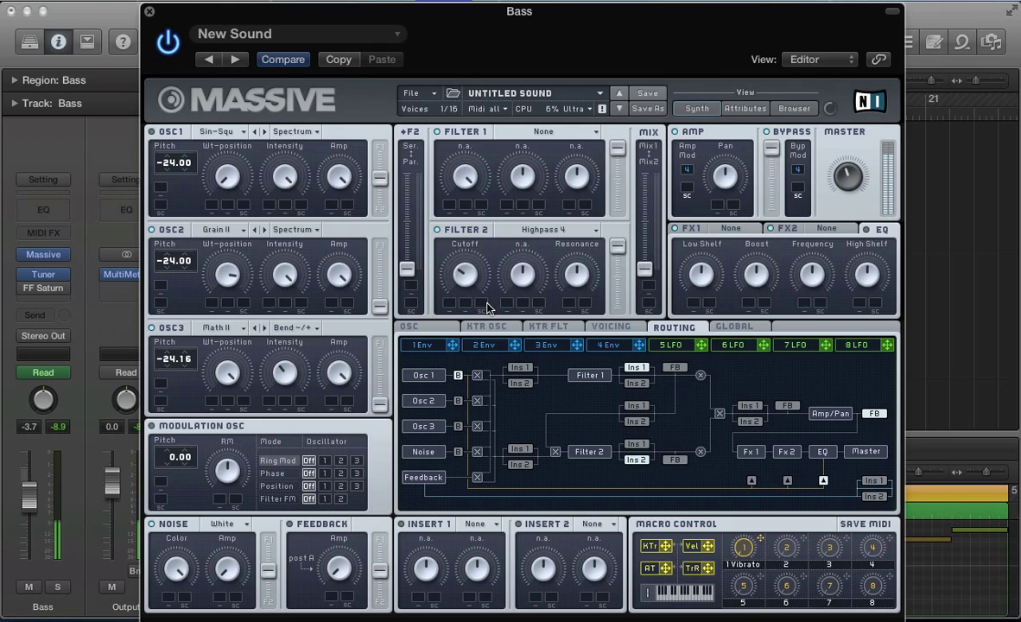
Step: Lower Filter 2's cutoff to about nine o'clock, checking the high-passed low end in the Output channel's MultiMeter
click(126, 276)
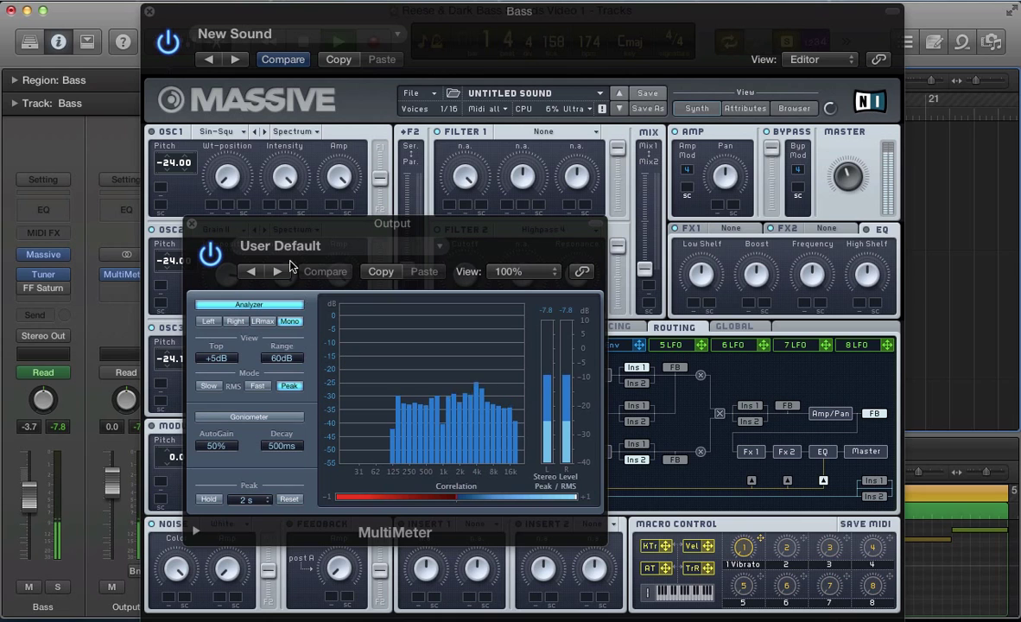
drag(287, 235, 165, 303)
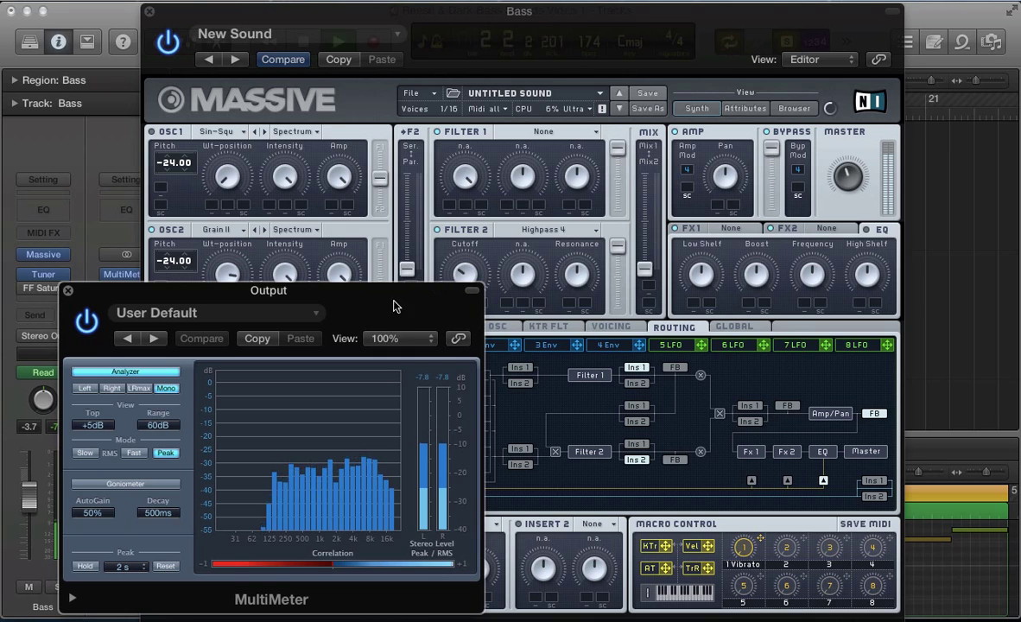
drag(376, 289, 308, 224)
drag(457, 275, 455, 298)
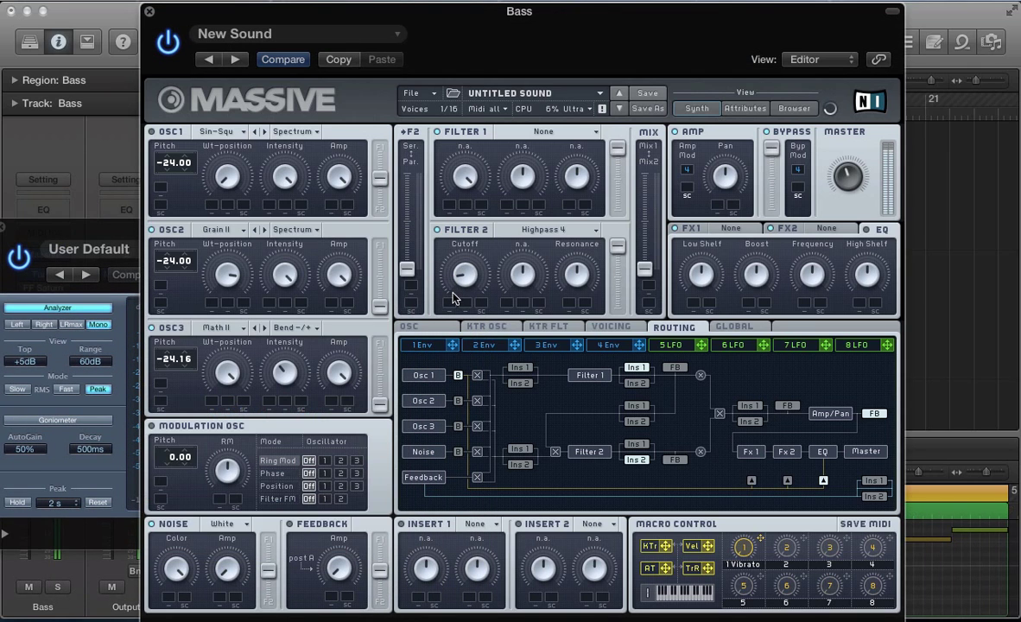
click(59, 223)
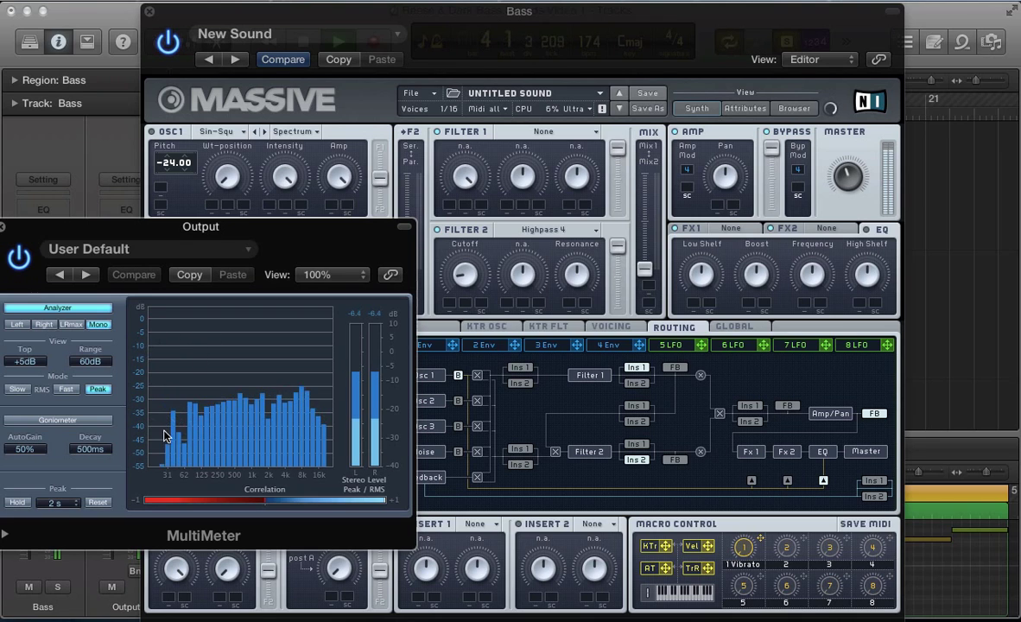
click(4, 227)
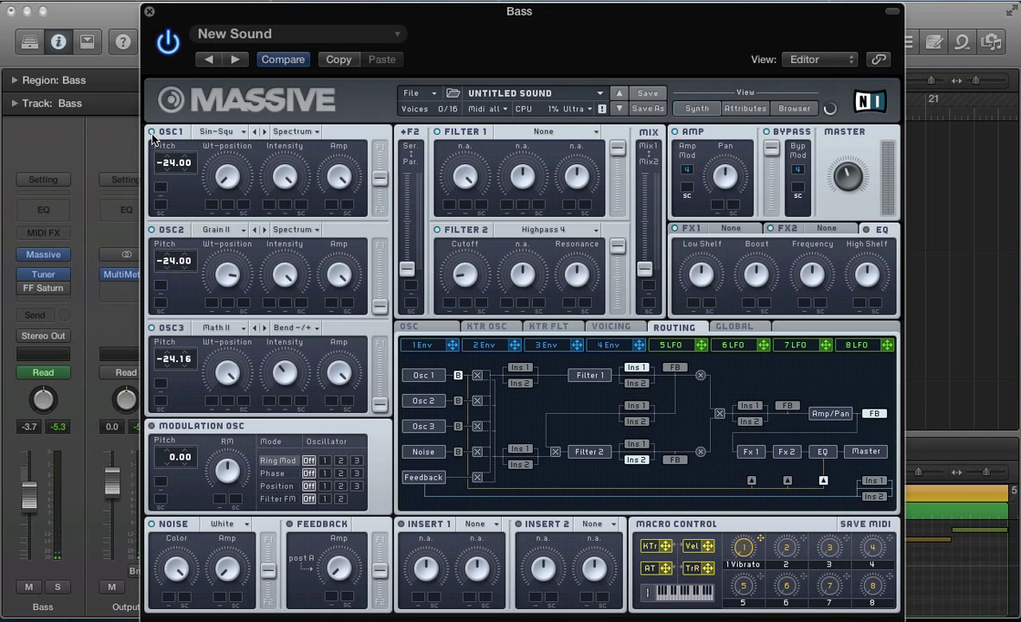
Step: Clear the Vibrato assignment from Macro 1
click(412, 327)
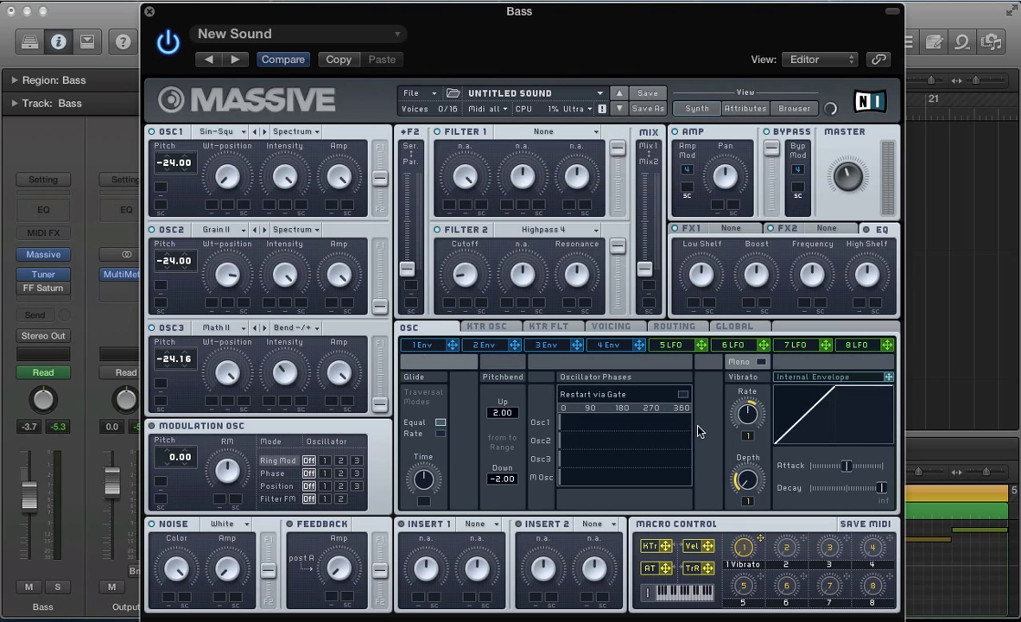
right_click(743, 547)
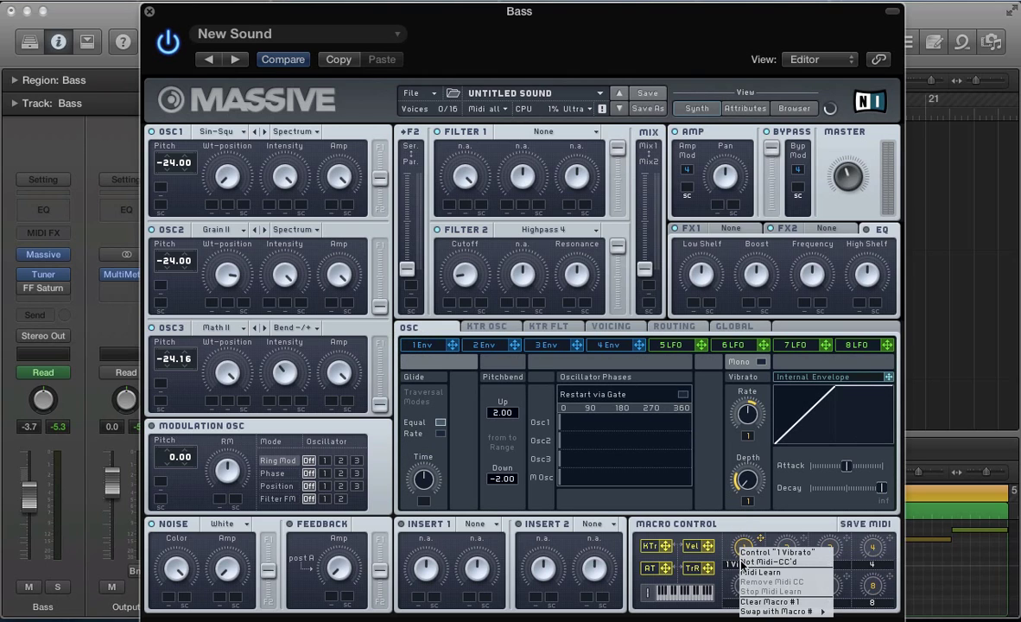
click(768, 602)
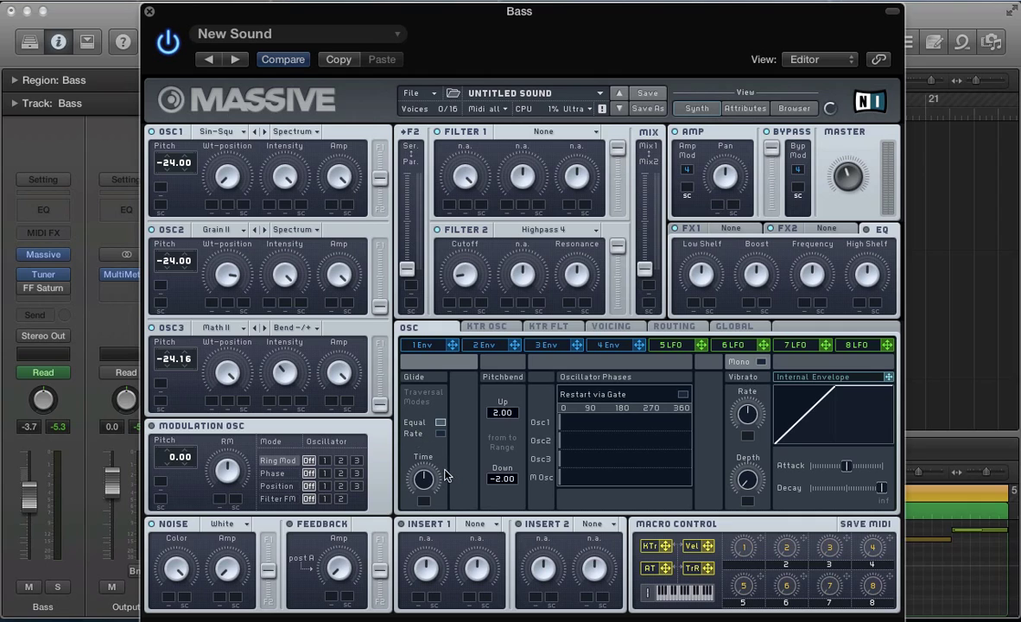
Step: Enable Restart via Gate for the oscillator phases, set pitchbend to 24.00 up and -24.00 down, and lower the glide time
click(682, 397)
drag(493, 418, 458, 409)
drag(497, 485, 462, 526)
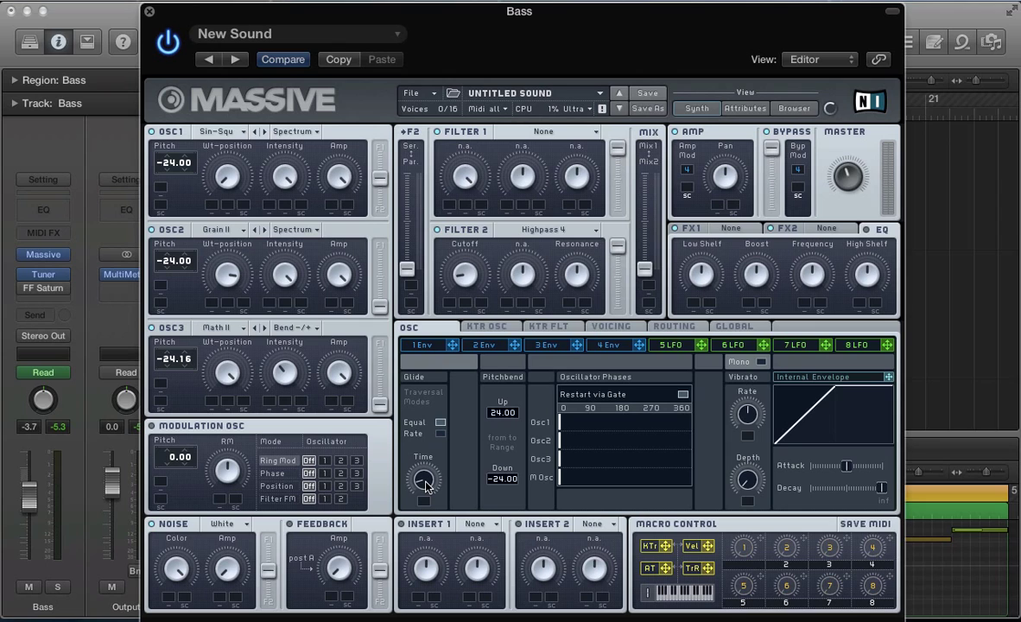
Step: Set the voicing to Monophon with a Unisono of 2
click(597, 330)
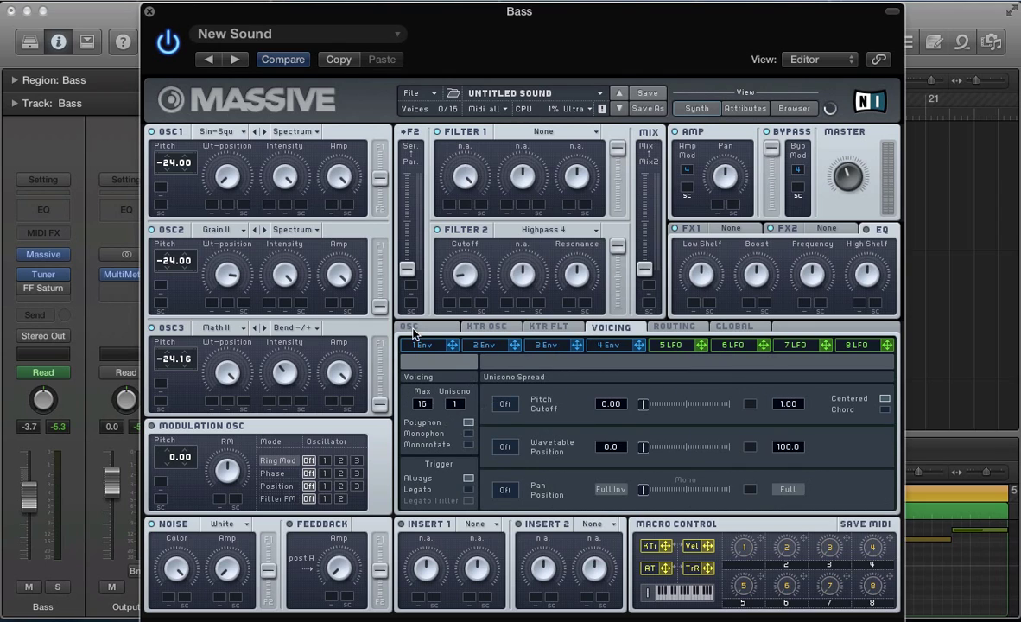
click(411, 329)
click(611, 327)
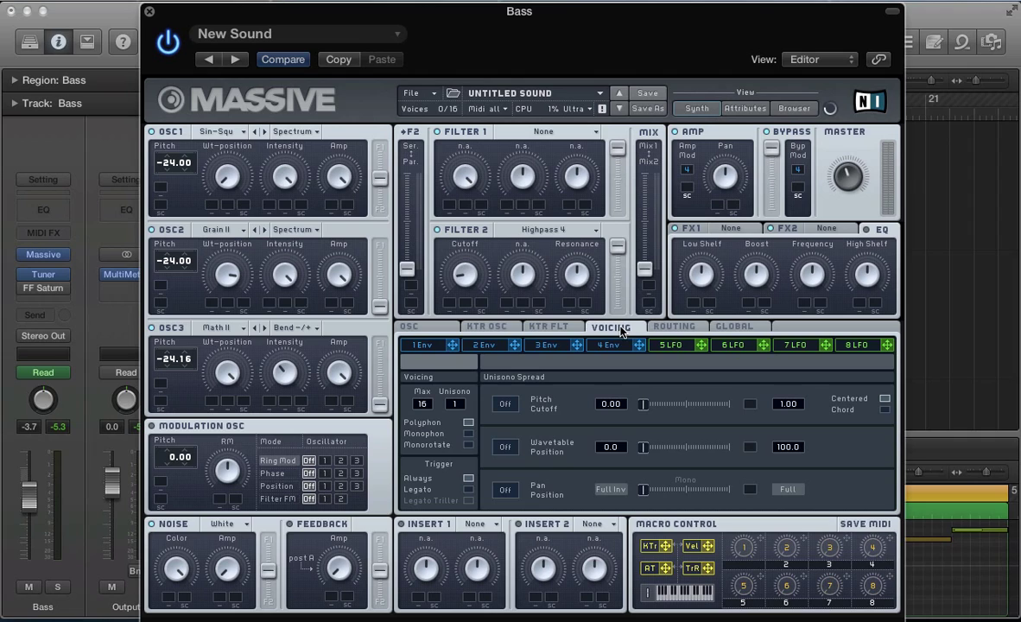
click(468, 434)
drag(460, 407, 460, 405)
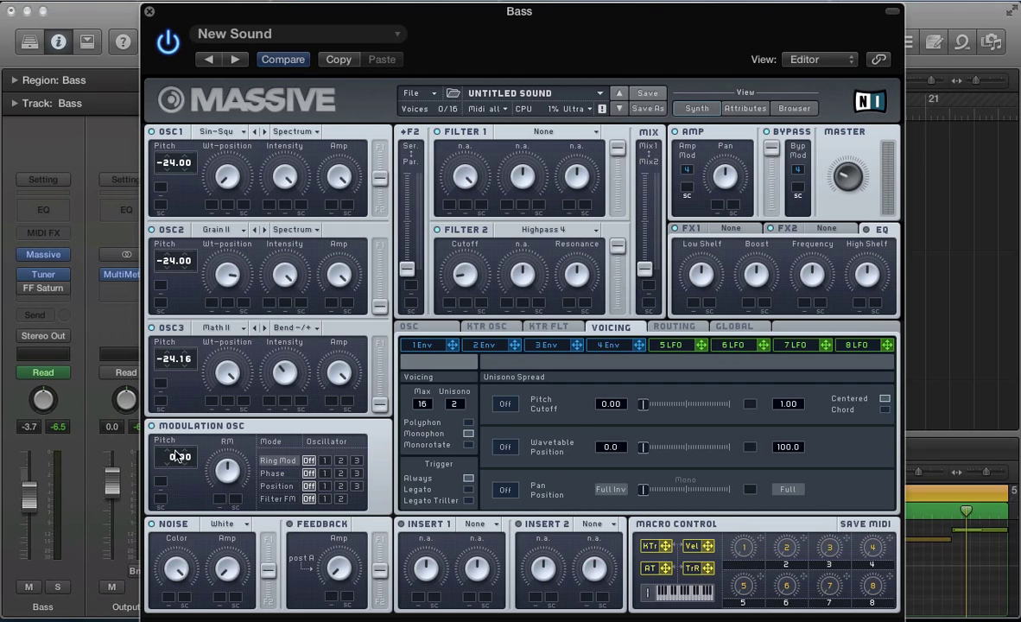
Step: Use the modulation oscillator for Phase modulation of OSC2, at pitch -24.00 with the Phase amount at about eight o'clock
click(273, 474)
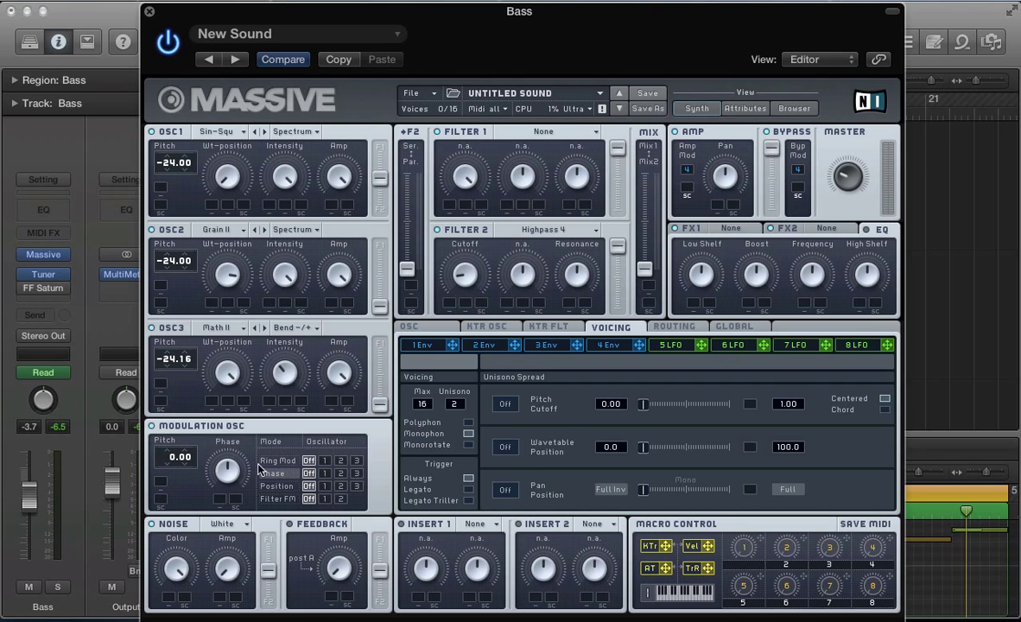
click(340, 474)
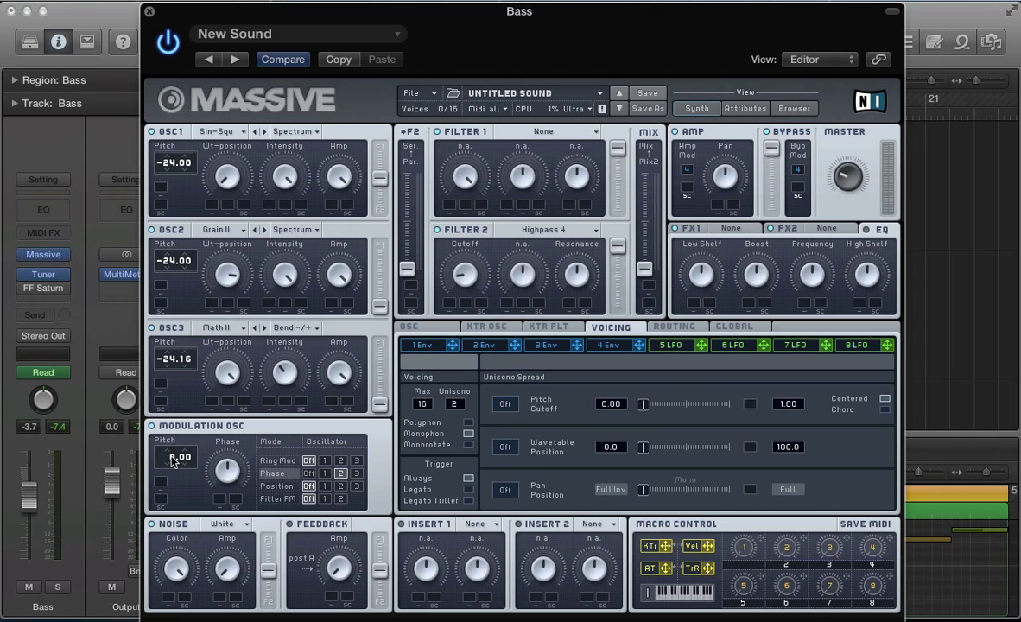
drag(172, 462, 172, 469)
Step: Turn on the Pan Position unisono spread in the voicing settings
click(409, 328)
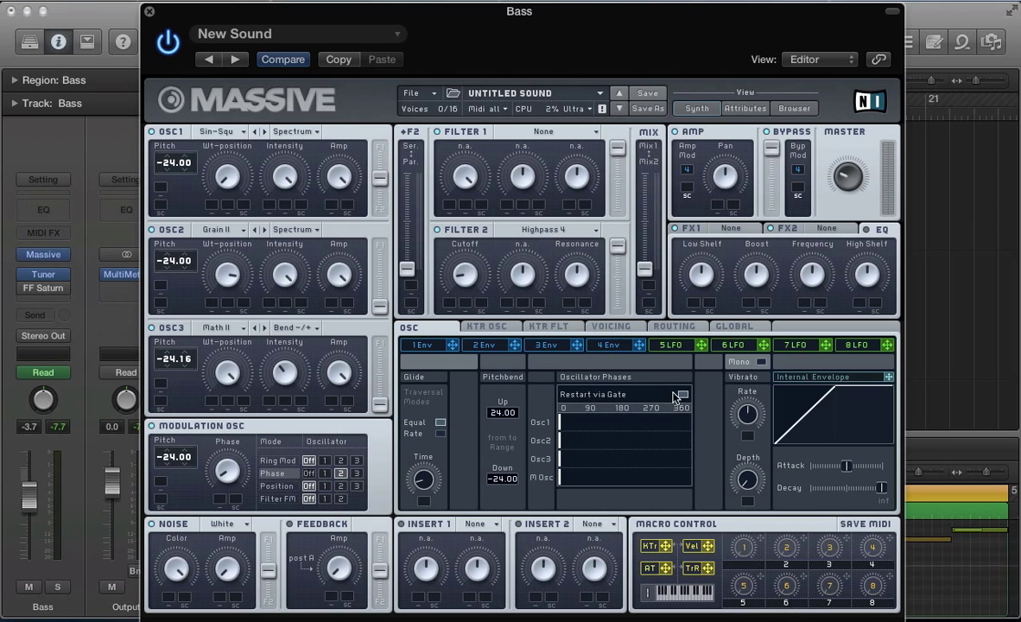
click(610, 327)
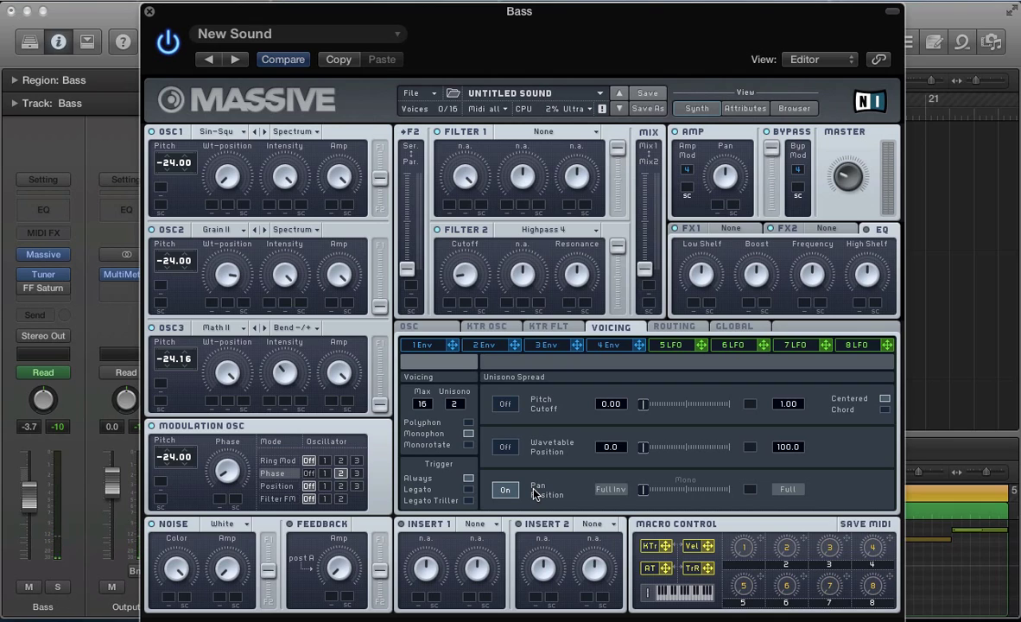
click(409, 327)
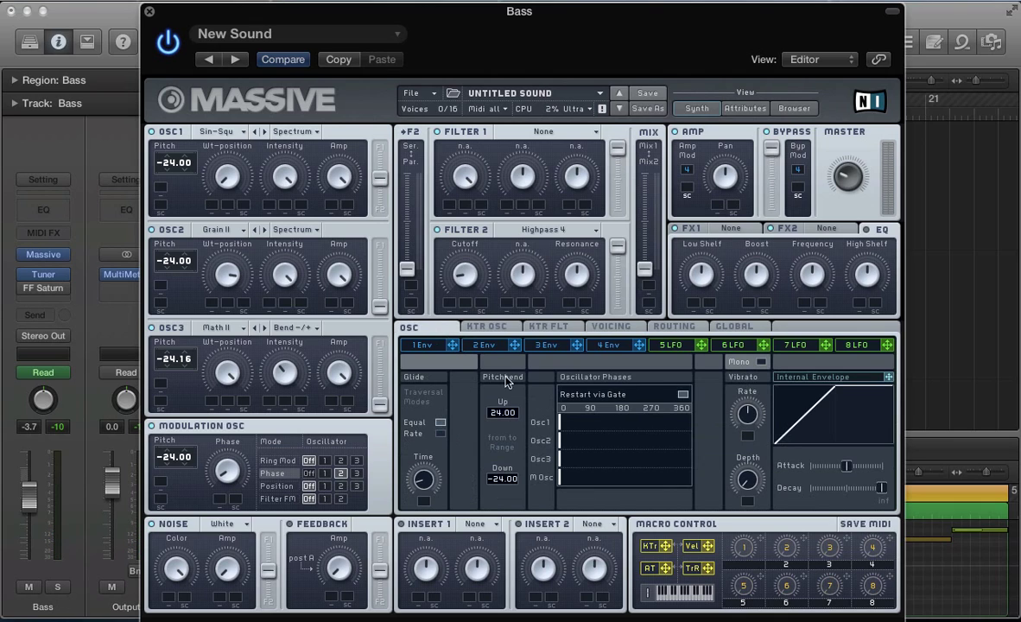
click(610, 334)
click(416, 333)
Step: Turn on the Pitch Cutoff unisono spread with a maximum of 0.05 and modulate it by just under half with macro 5
click(617, 332)
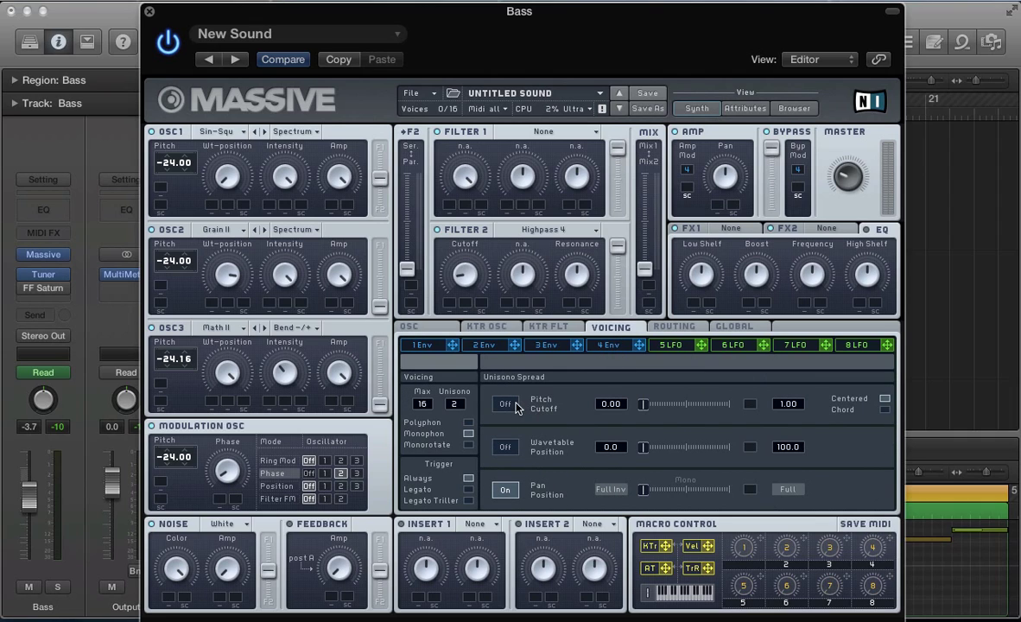
click(506, 406)
drag(798, 409, 807, 403)
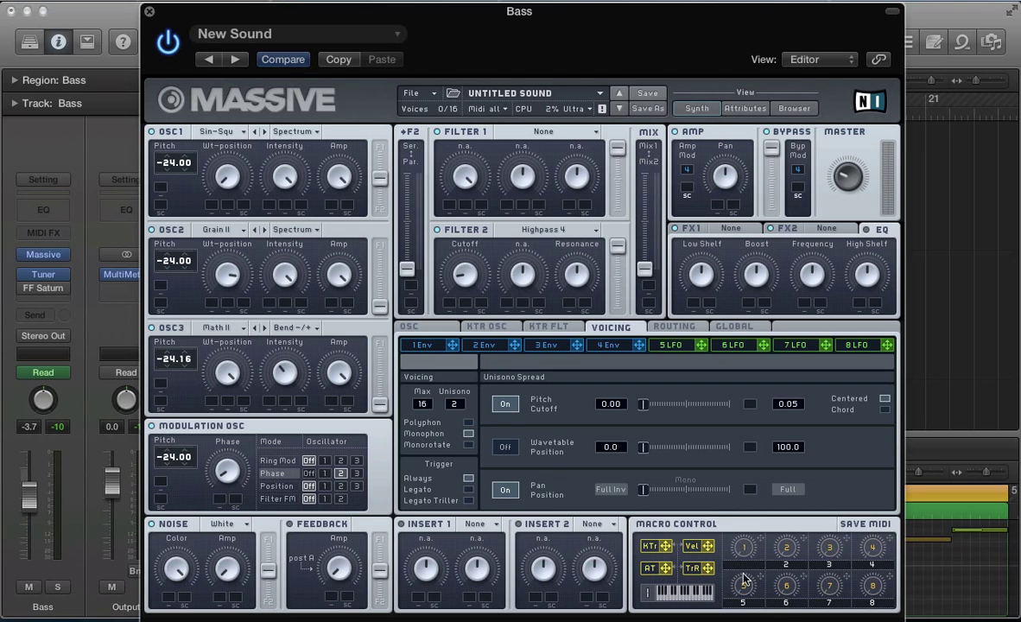
mouse_move(762, 576)
mouse_down()
mouse_move(736, 418)
mouse_move(750, 405)
mouse_up()
drag(752, 410, 761, 363)
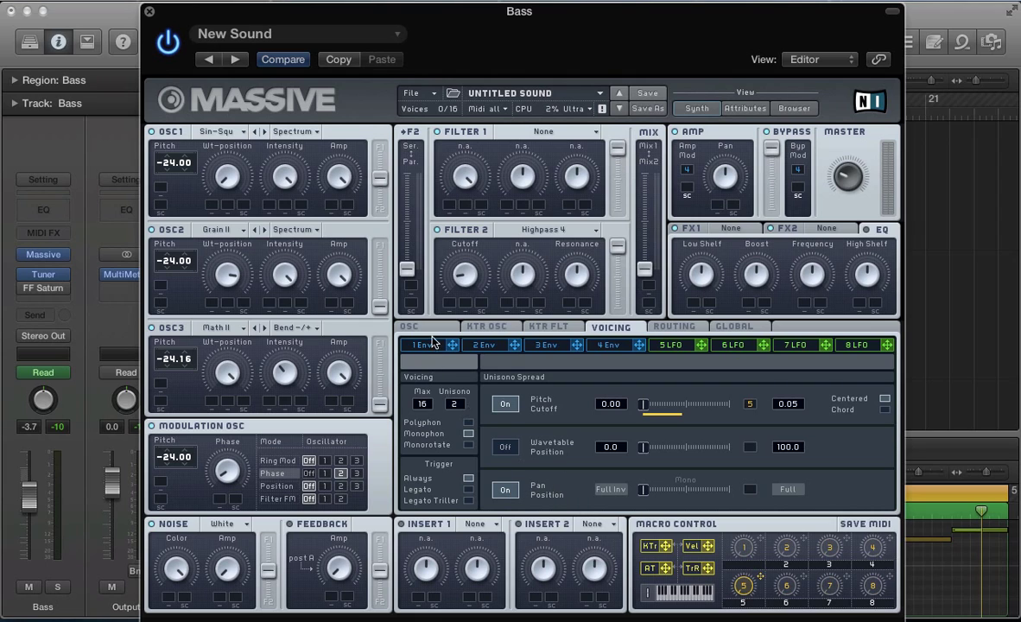
click(408, 328)
click(598, 330)
click(409, 327)
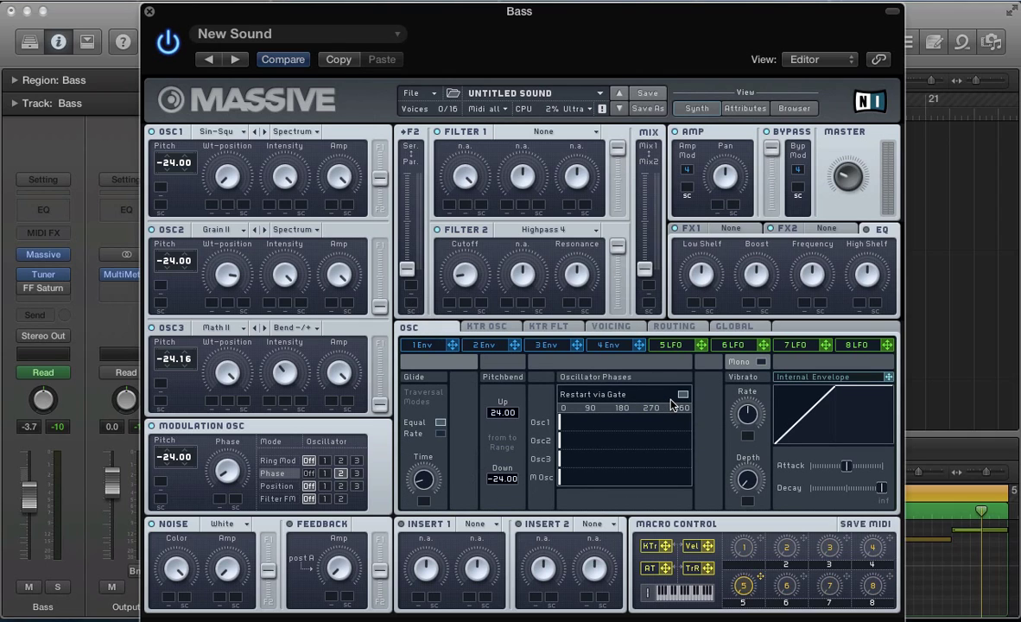
Step: Name macro 5 "UniWidth"
click(589, 328)
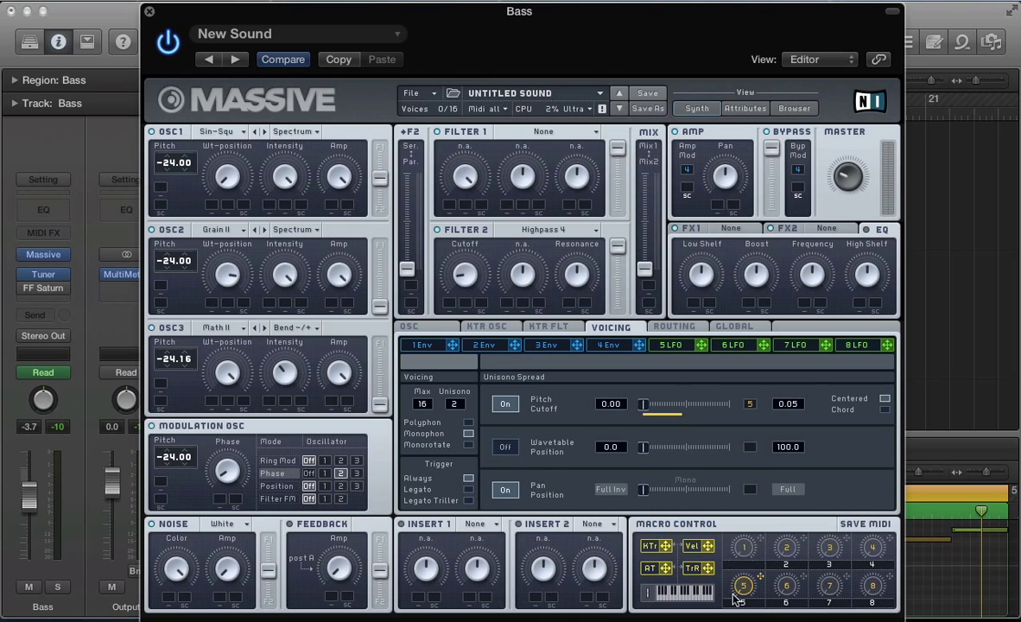
click(766, 603)
text(UniWidth)
Step: Raise envelope 2's attack time to about twelve o'clock and modulate OSC2's Wt-position with that envelope
click(482, 345)
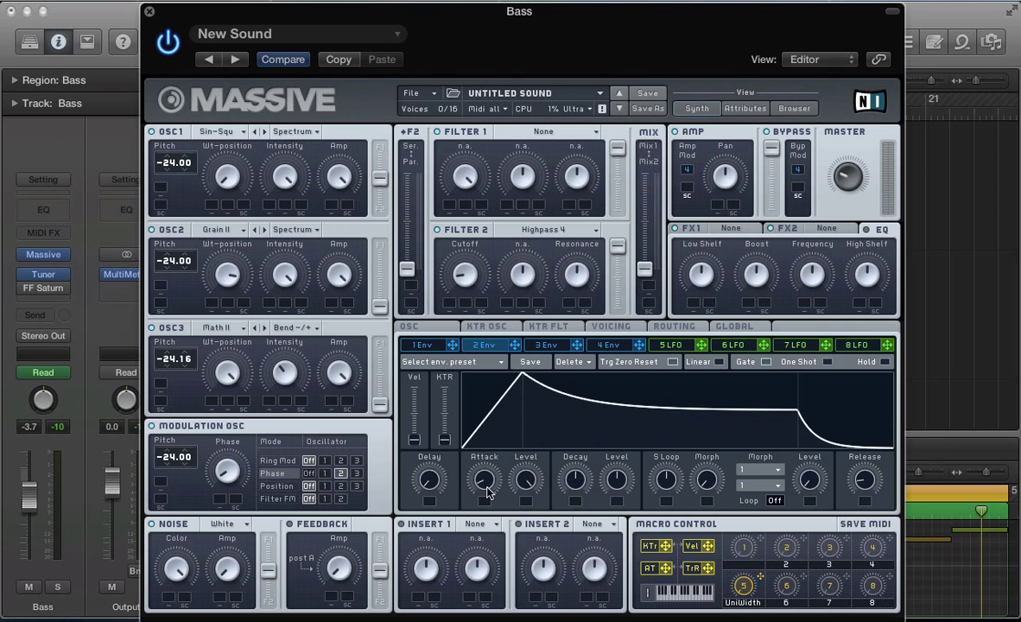
drag(489, 492, 482, 435)
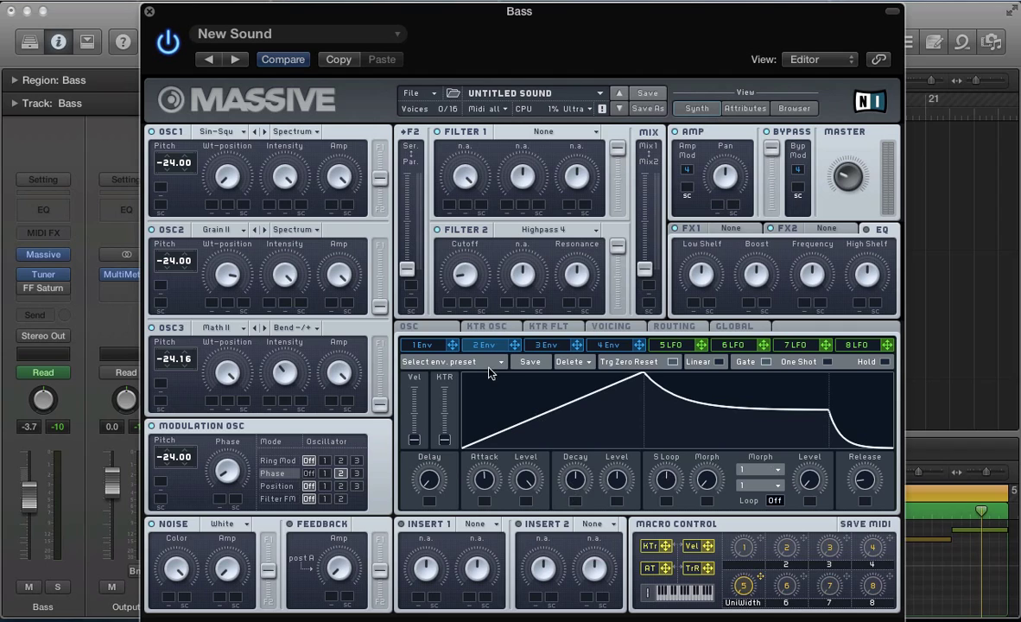
drag(517, 351, 216, 305)
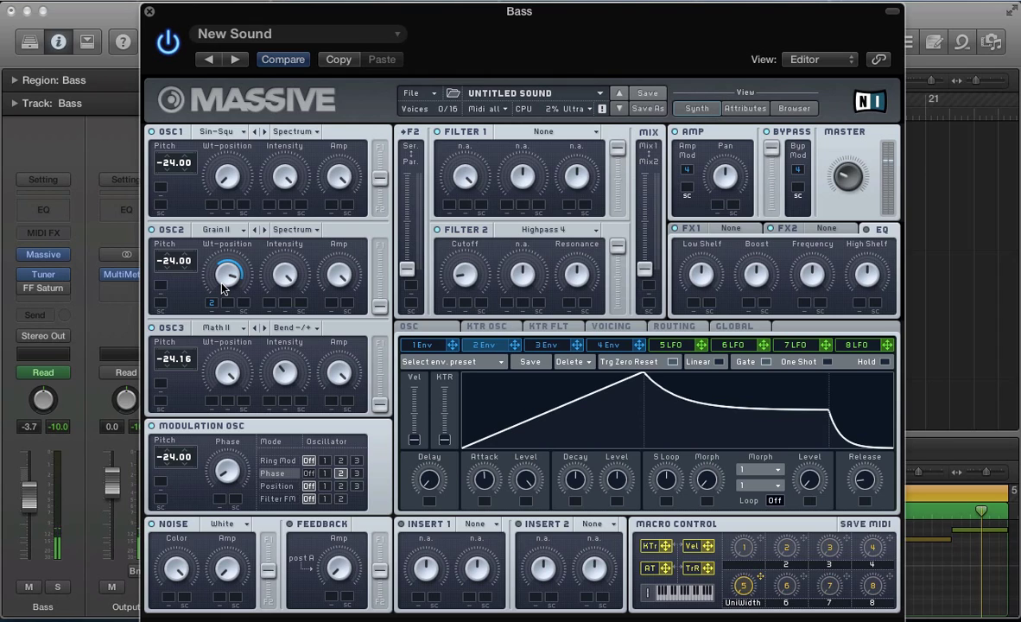
Step: Modulate OSC3's Wt-position with LFO 5 and turn on the LFO's tempo sync
click(655, 346)
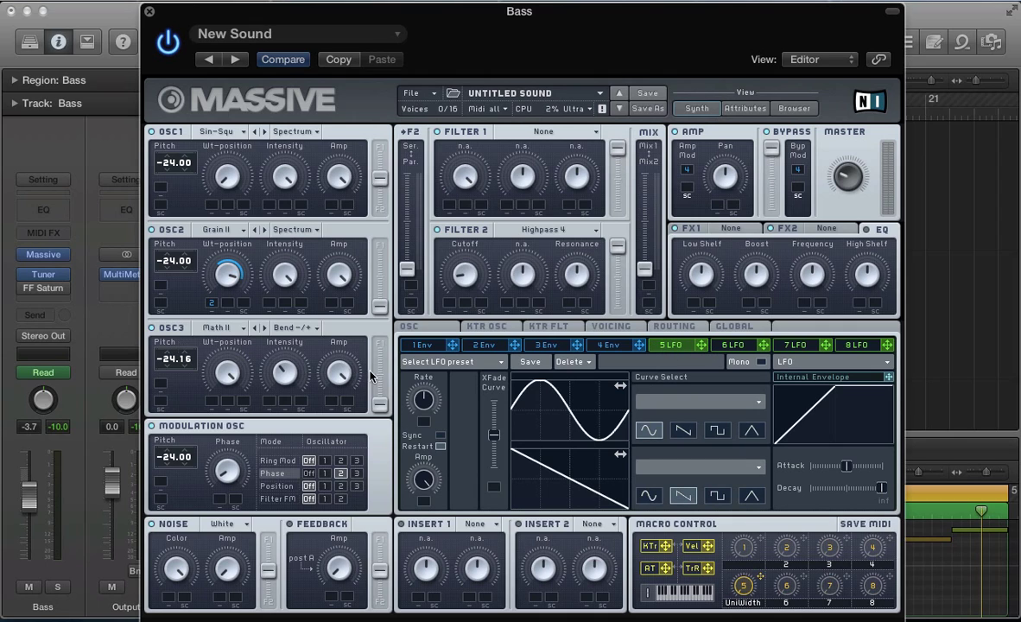
drag(704, 348, 212, 443)
click(441, 435)
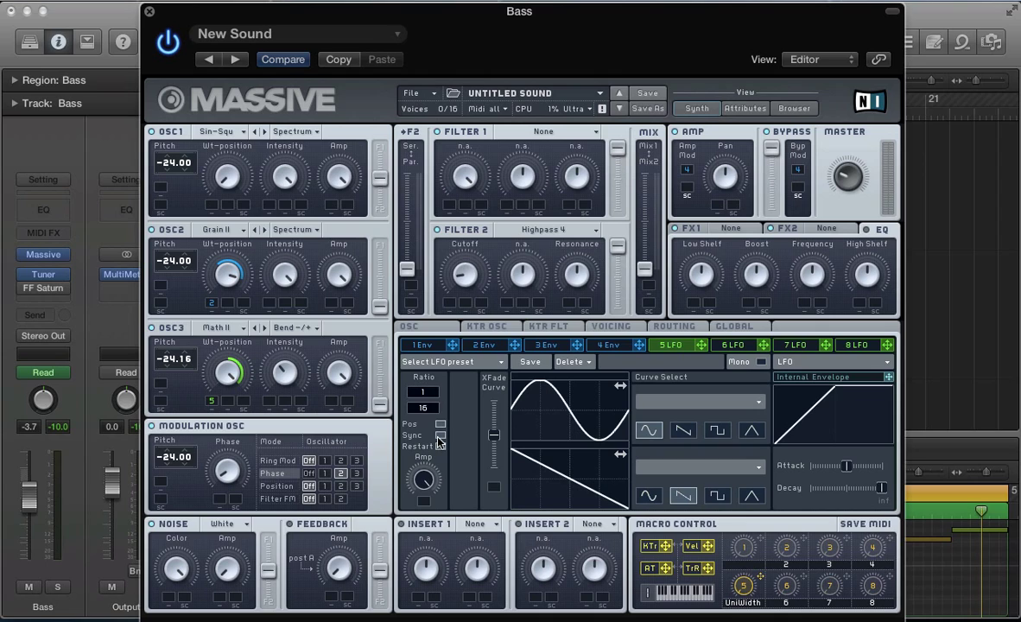
Step: Set LFO 5's ratio to 1/8, raise its XFade Curve slightly, and shift the phase of its sine curve
drag(424, 409, 429, 419)
drag(497, 439, 489, 416)
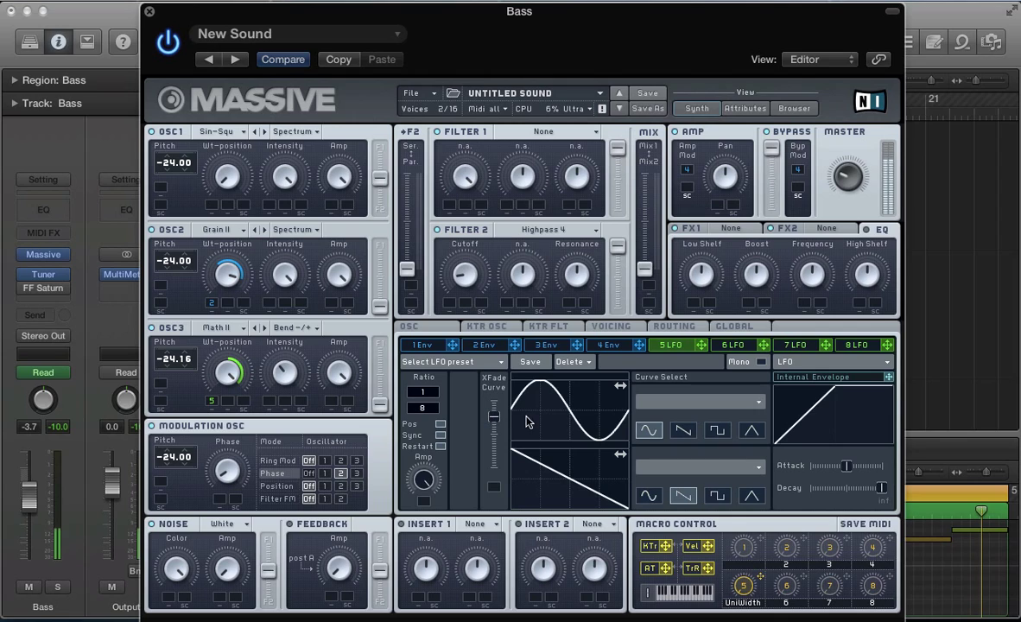
drag(533, 421, 573, 422)
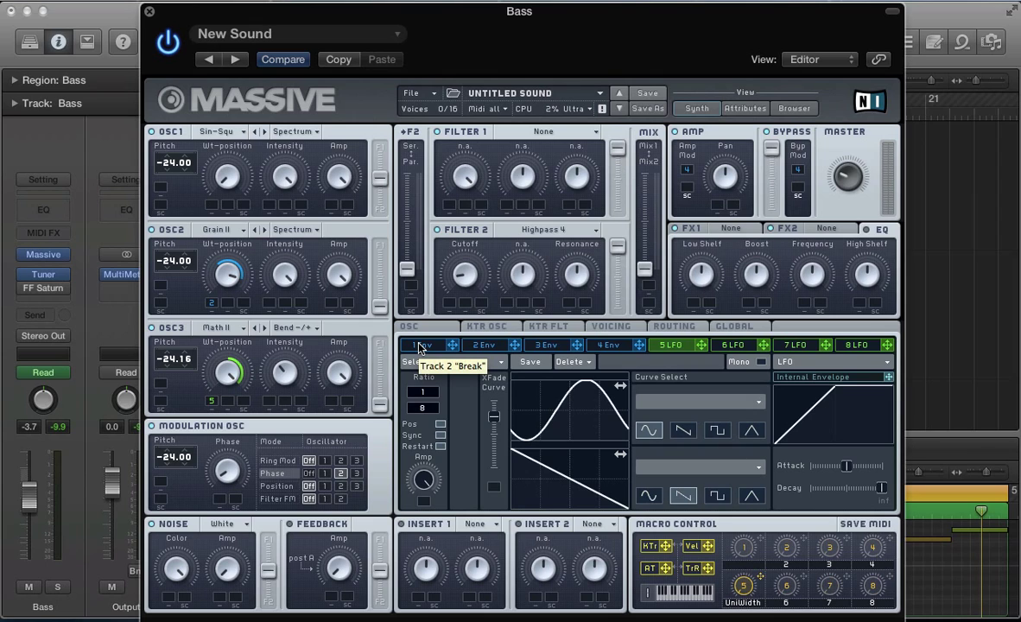
Step: Set envelope 1's decay level to zero and shorten its decay and attack times
click(420, 346)
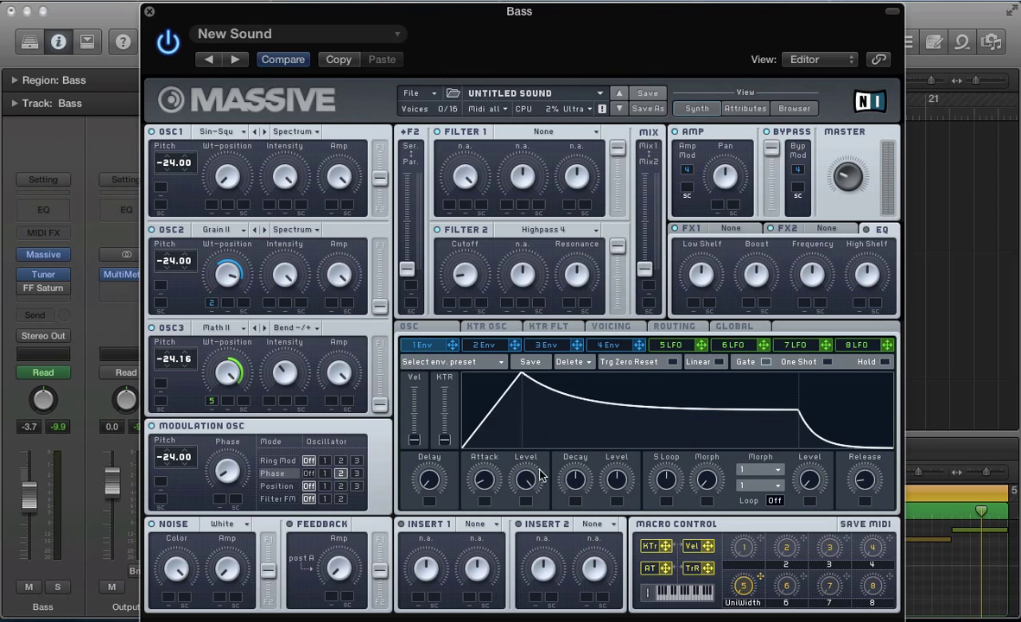
drag(574, 436, 570, 449)
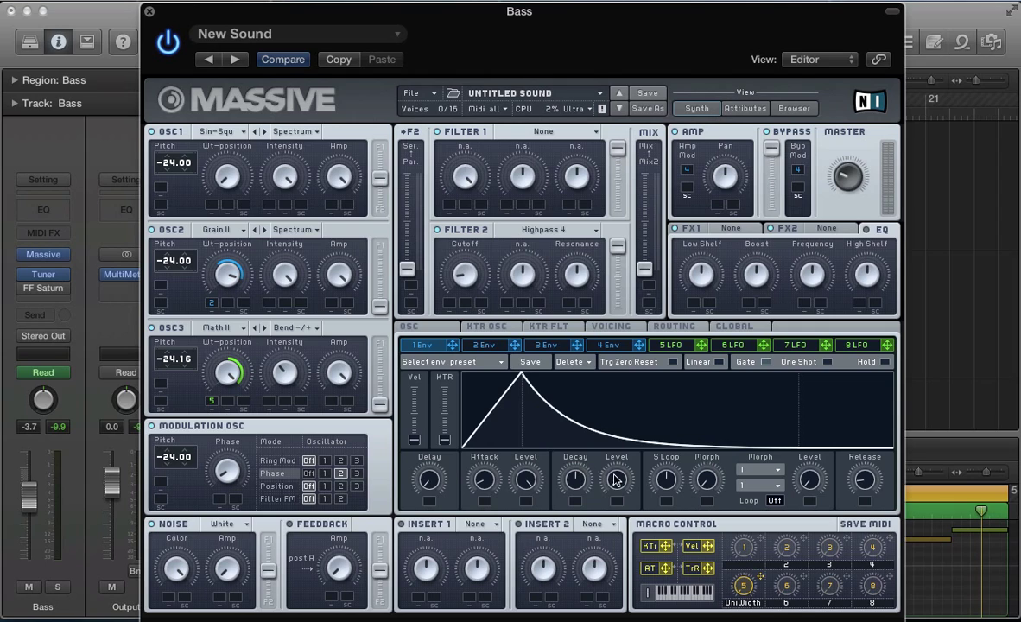
drag(581, 469, 489, 529)
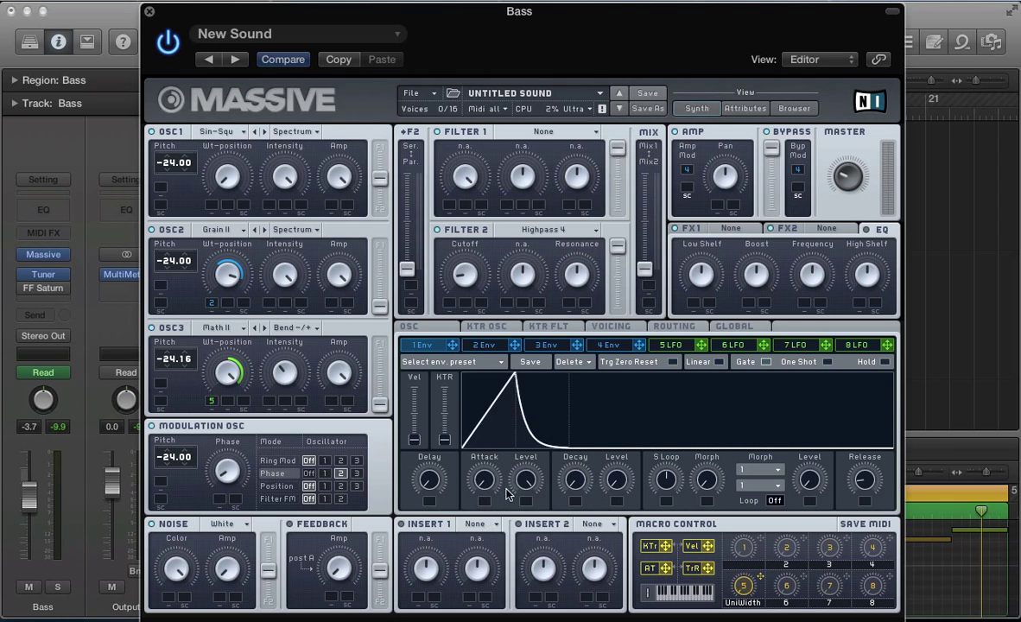
Step: Lower envelope 1's attack level to zero and modulate that level over the full range with macro 3
drag(547, 478, 521, 518)
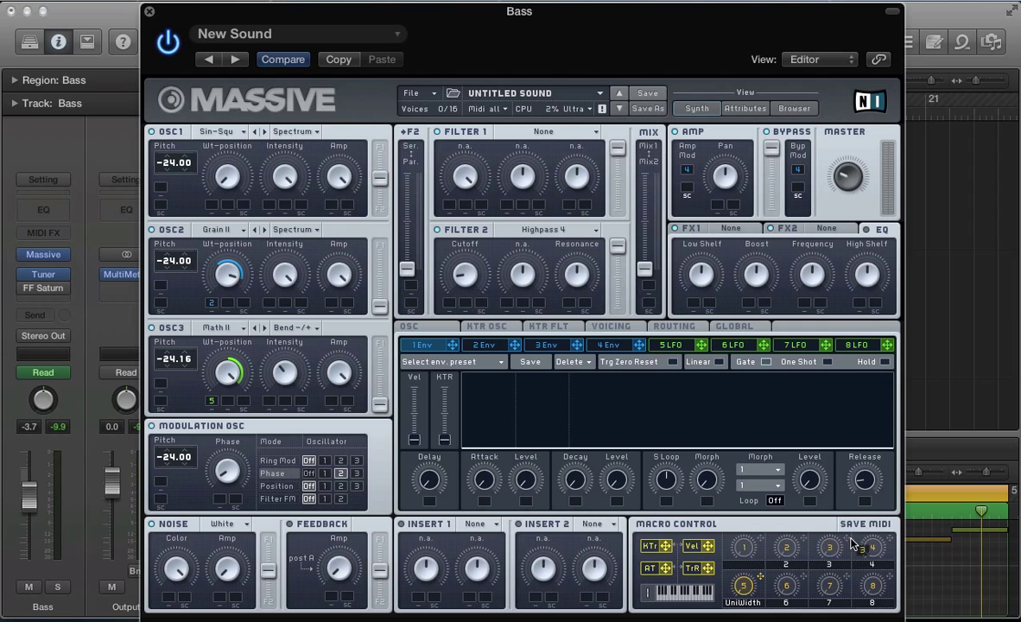
drag(850, 541, 523, 503)
drag(523, 504, 517, 282)
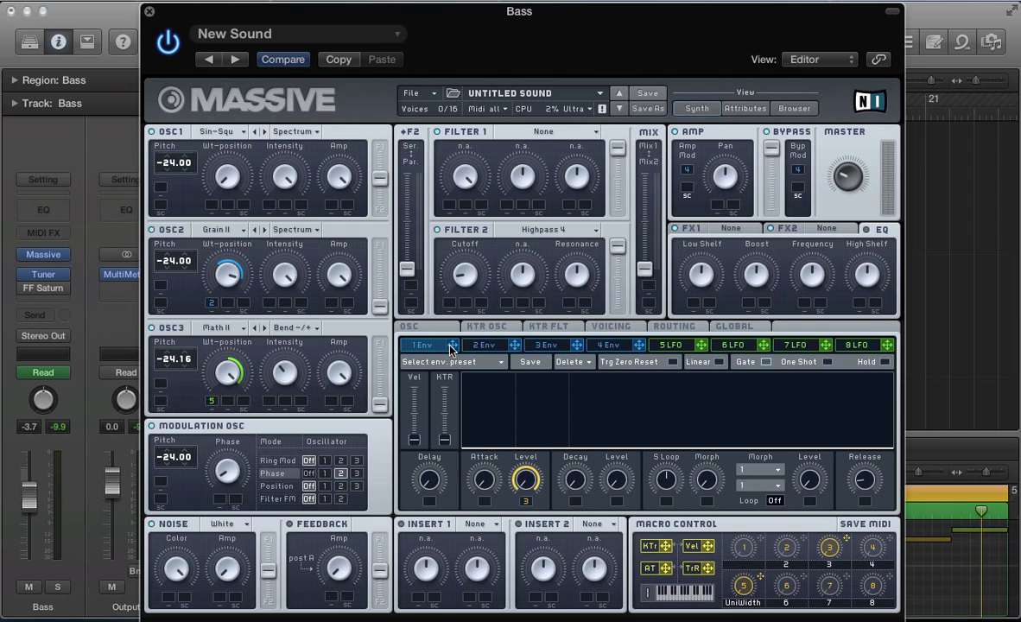
Step: Modulate the pitch of OSC1, OSC2 and OSC3 with envelope 1, each by 12.00 semitones
drag(452, 346, 161, 187)
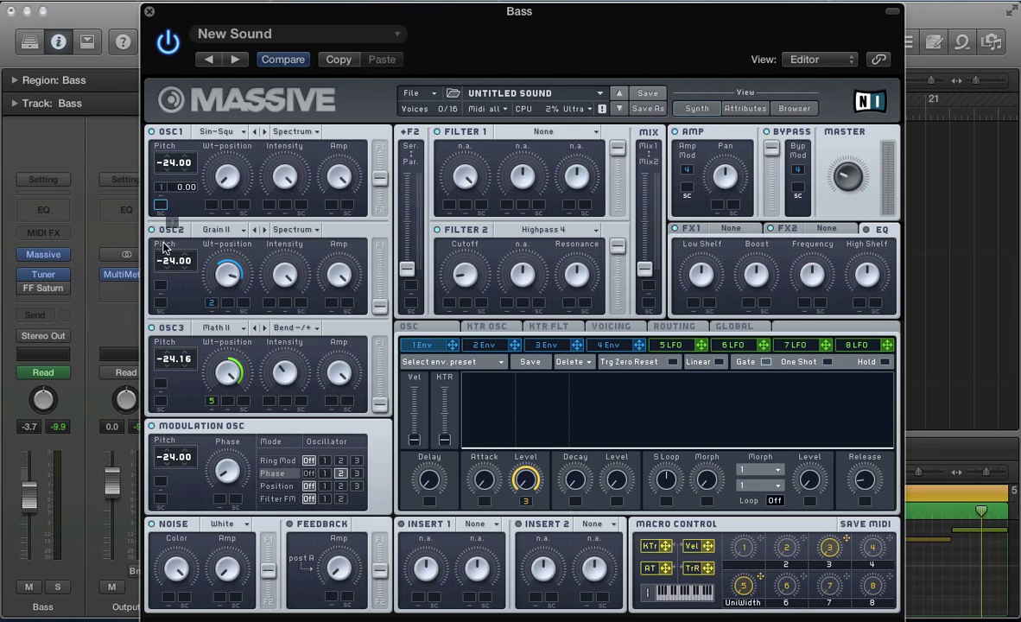
drag(166, 247, 158, 391)
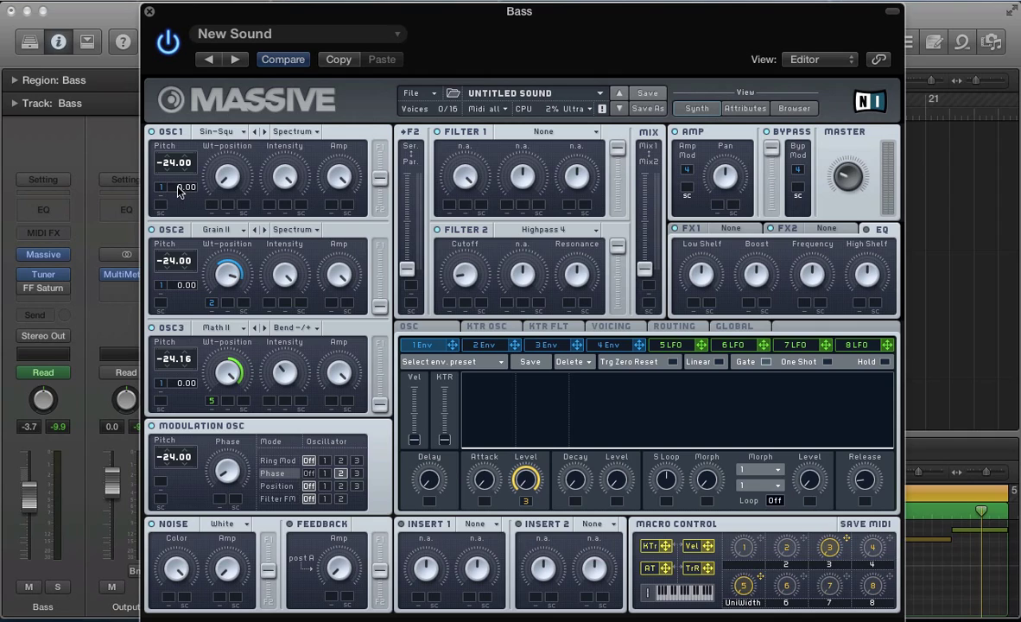
drag(179, 192, 175, 172)
drag(179, 286, 175, 264)
drag(177, 384, 188, 378)
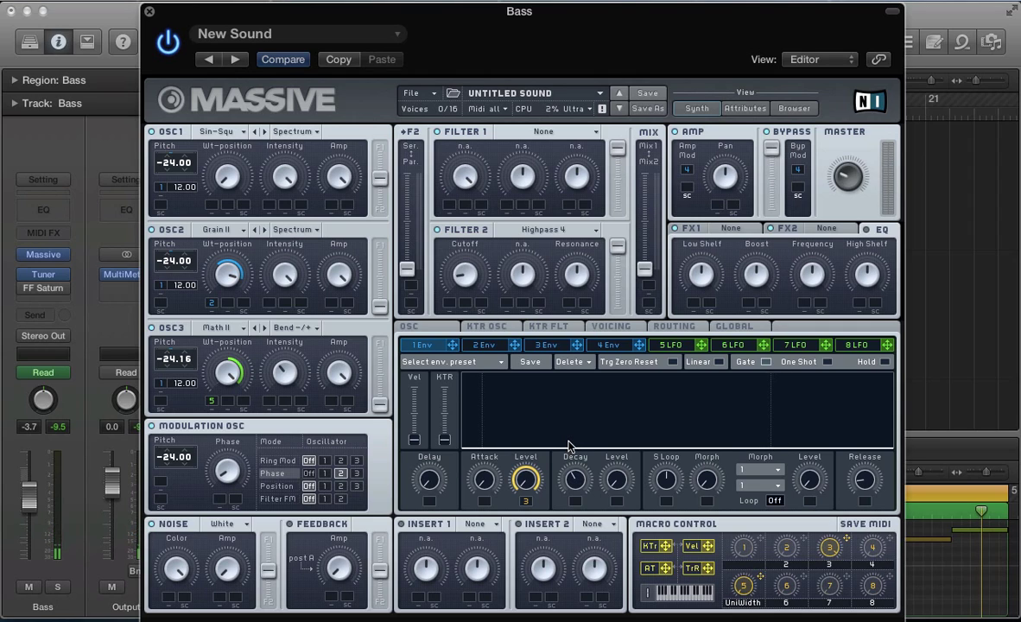
Step: Set envelope 1's decay time to about nine o'clock and name macro 3 "Punch"
click(573, 487)
click(575, 489)
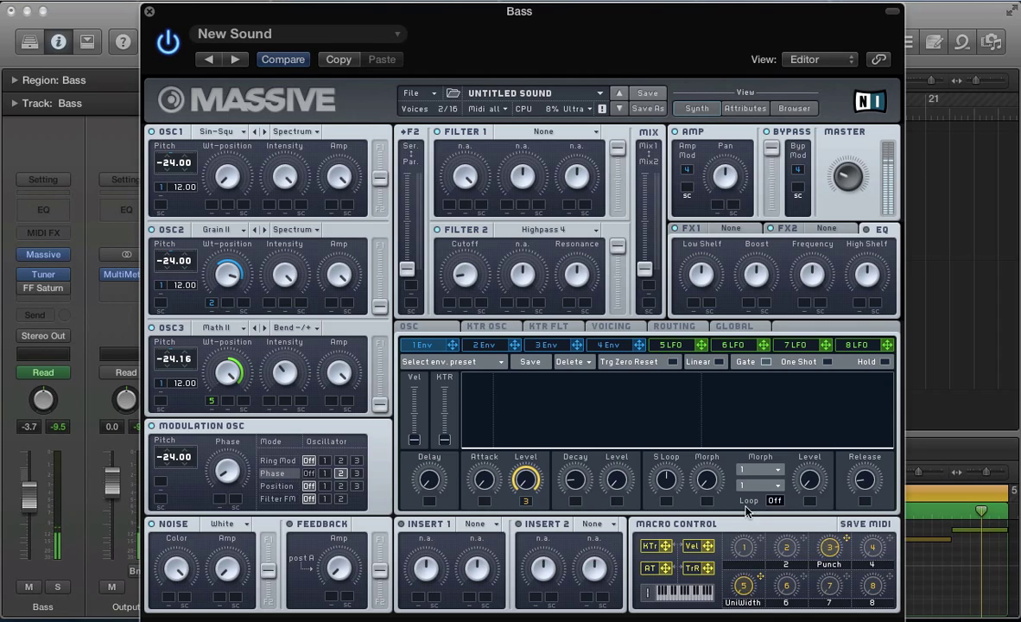
Step: Lower LFO 5's Amp, modulate it with the LFO's internal envelope, and lengthen that envelope's attack slightly
click(666, 352)
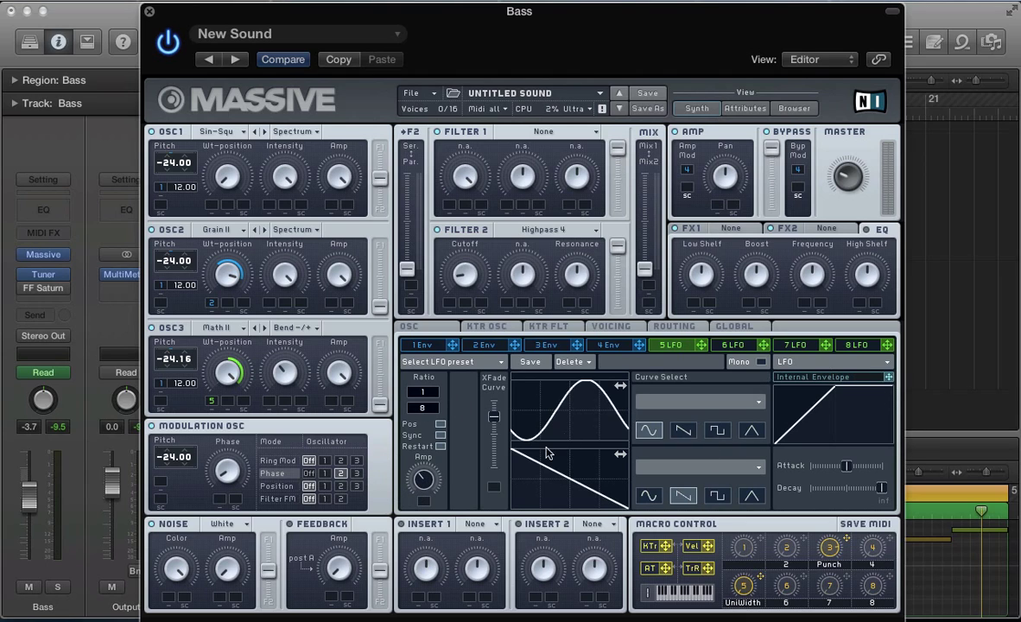
drag(889, 376, 423, 499)
drag(848, 472, 851, 471)
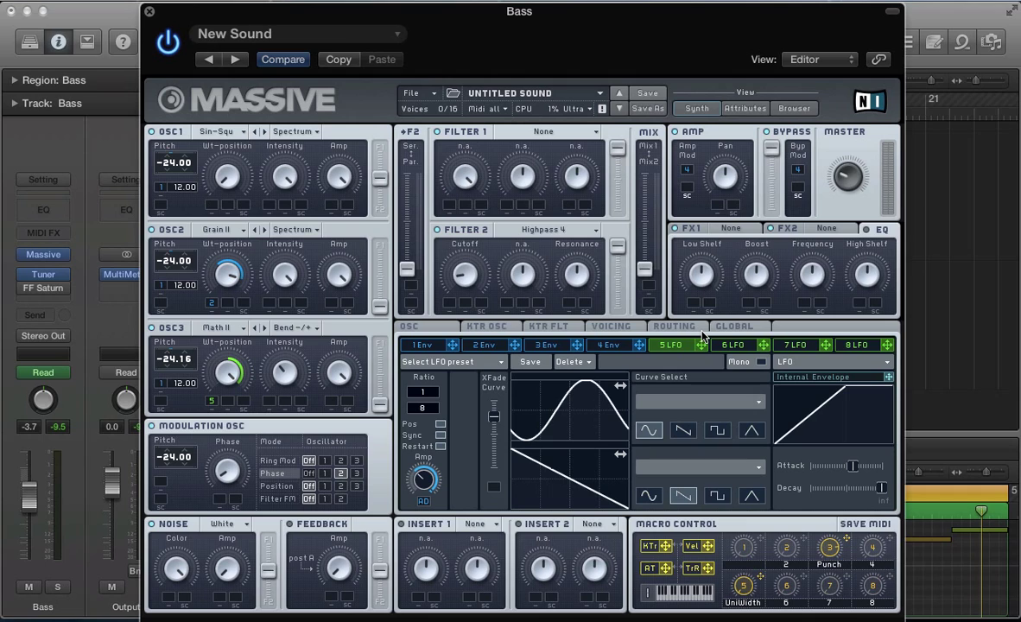
click(608, 328)
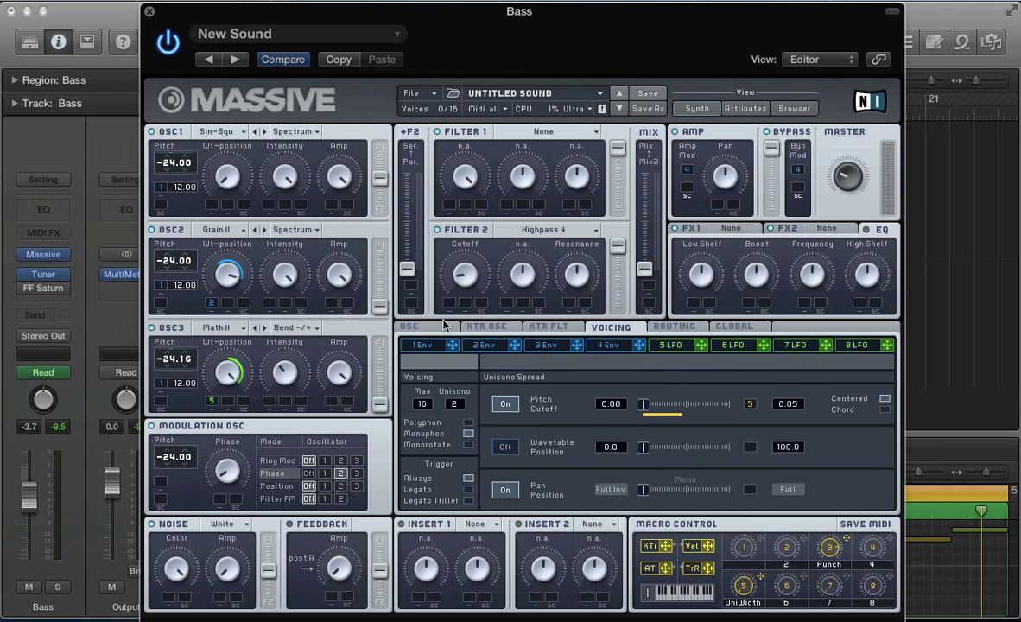
click(409, 327)
click(494, 329)
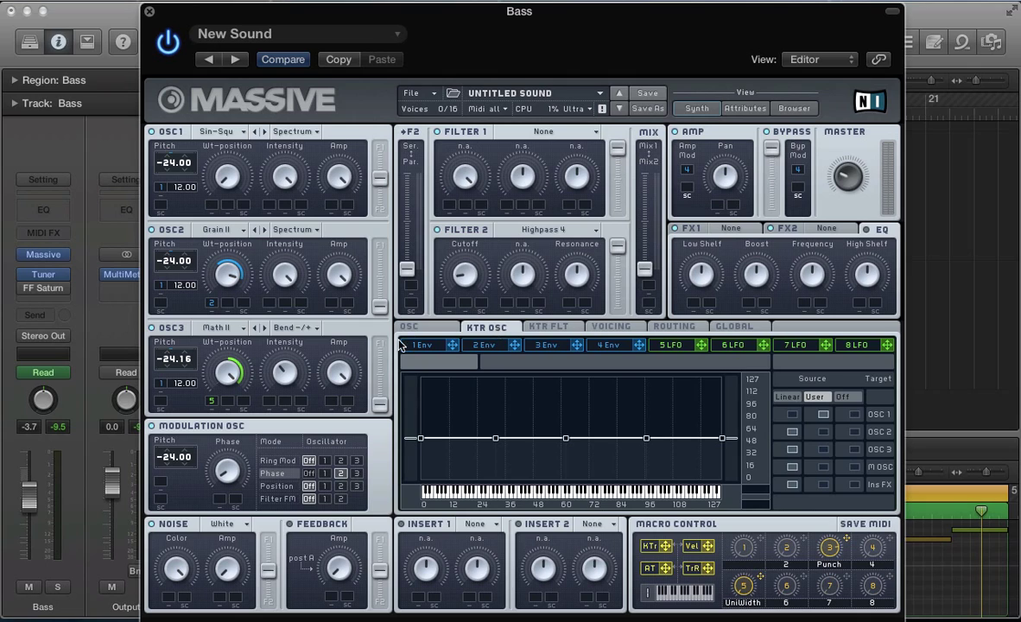
click(409, 327)
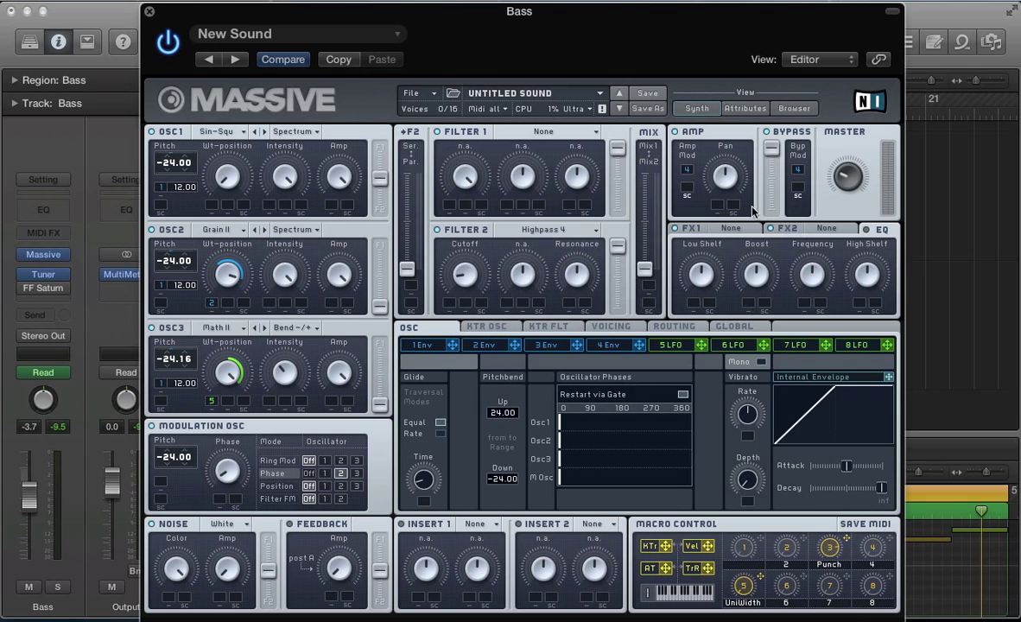
Step: Load Chorus in FX1 with Dry/Wet at about nine o'clock, and Bitcrusher in Insert 1 with Dry/Wet at about two o'clock
click(731, 228)
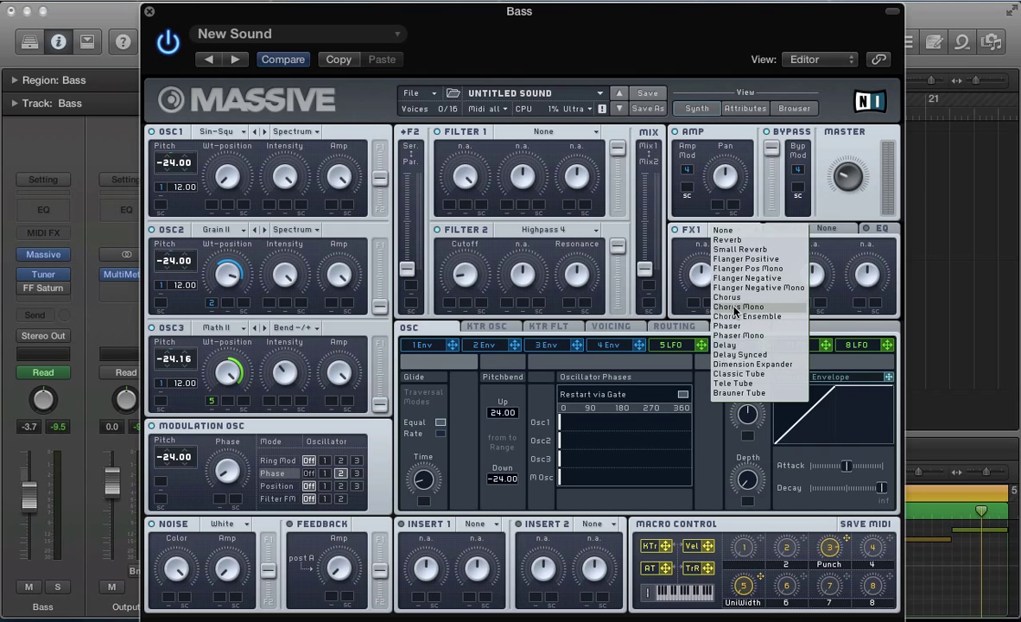
click(733, 296)
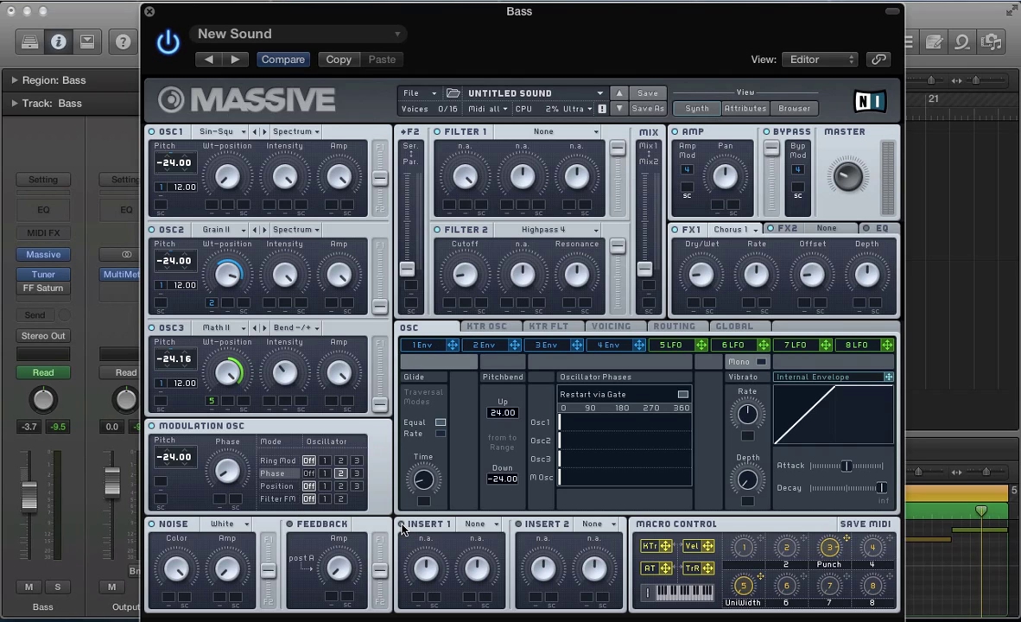
click(477, 524)
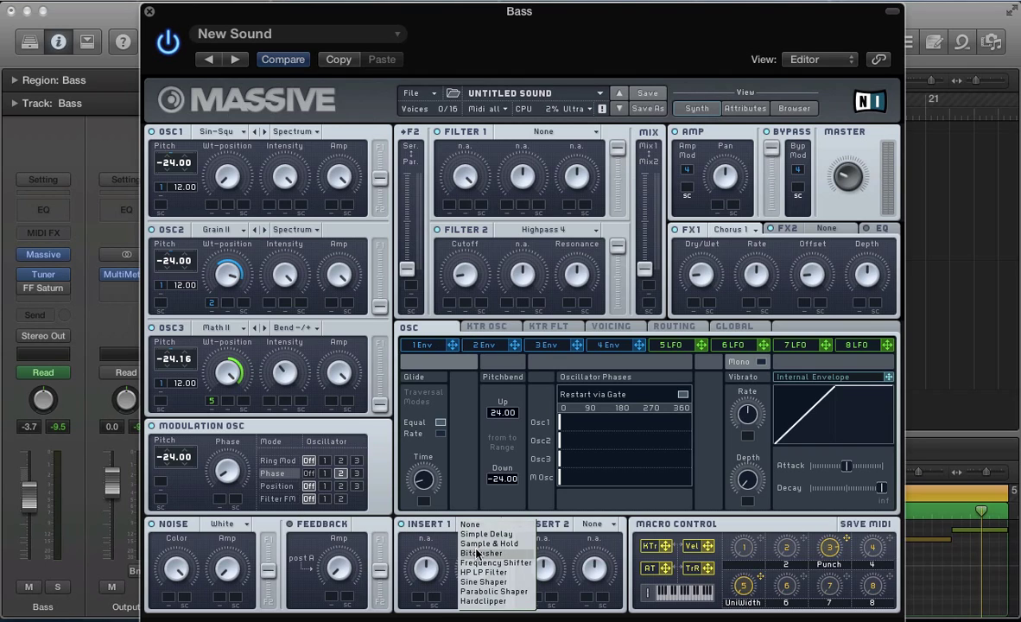
click(478, 553)
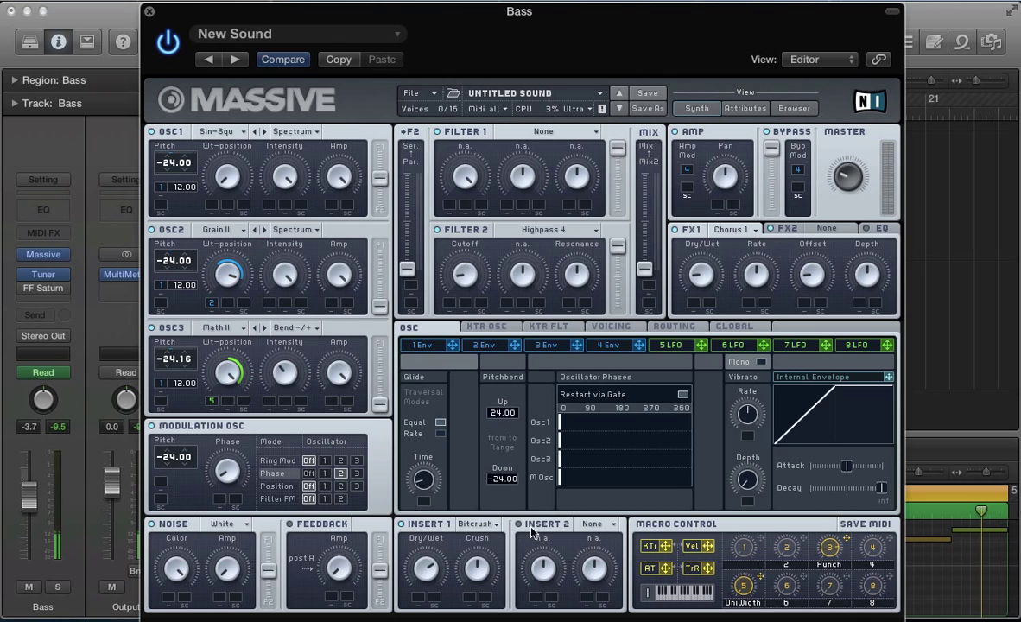
Step: Route Insert 1 after the filter mix and before Amp/Pan, comparing it with the position behind Filter 1
click(654, 329)
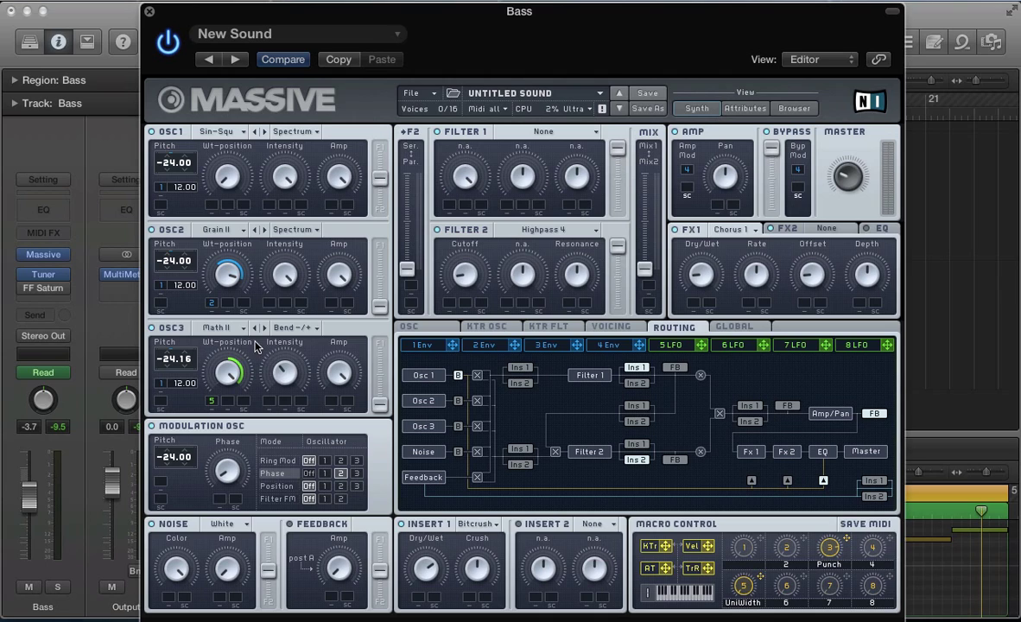
click(751, 407)
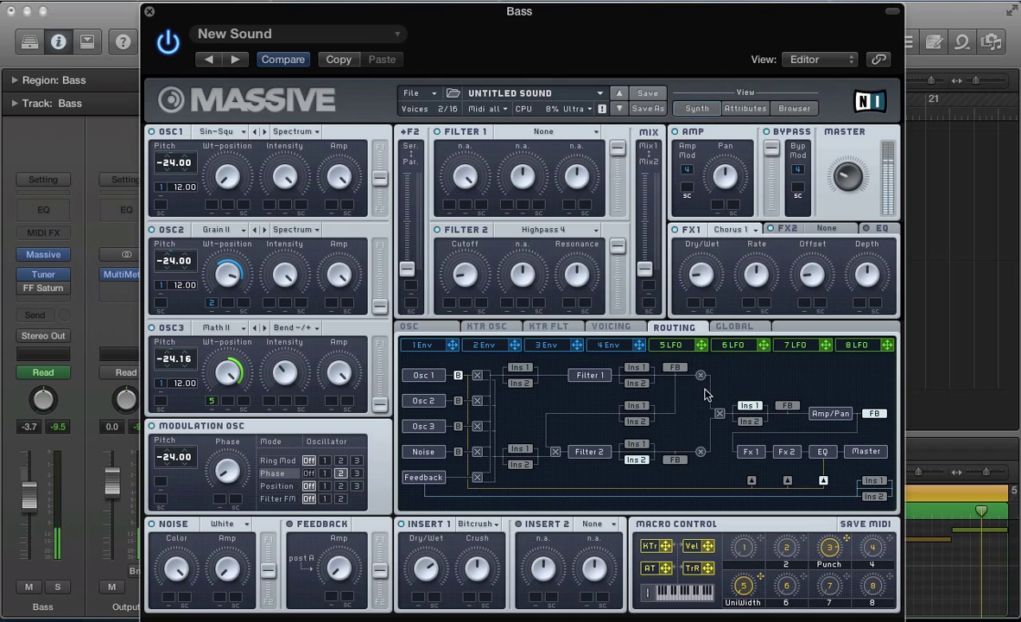
click(635, 369)
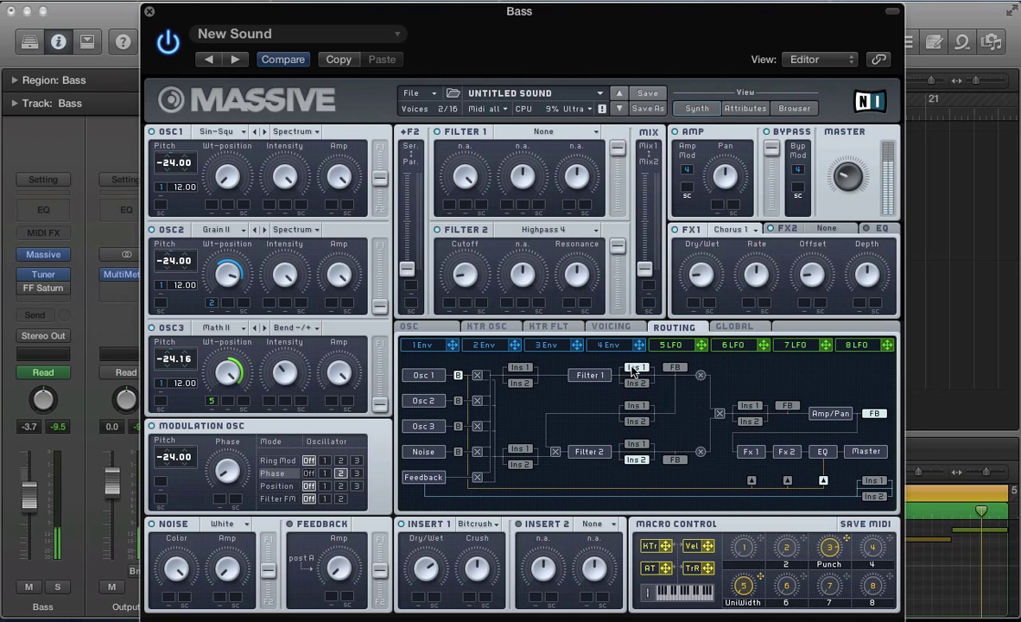
click(749, 408)
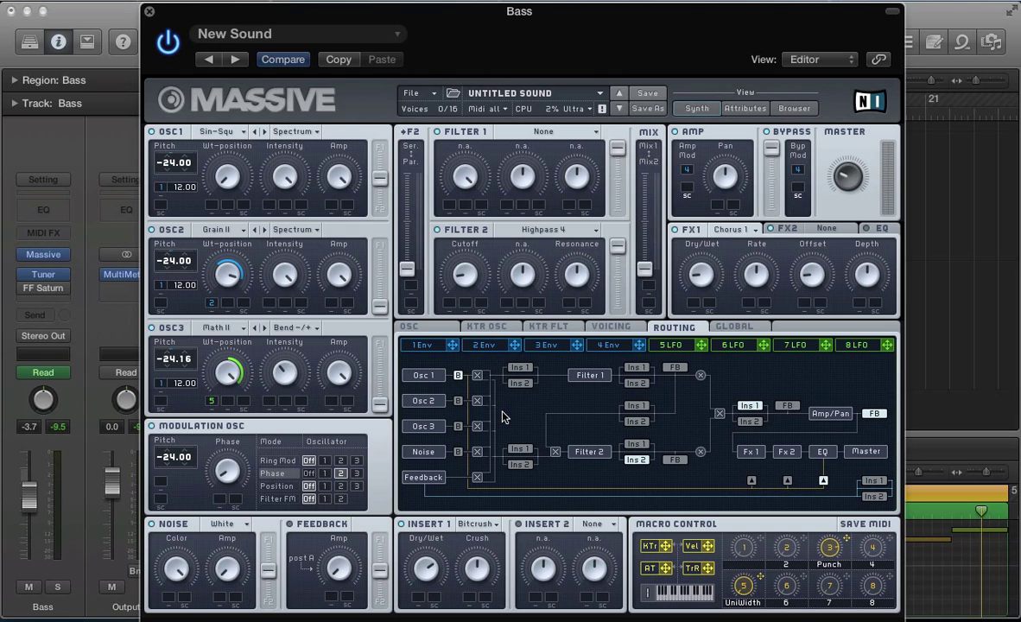
Step: Modulate the EQ's High Shelf with LFO 6 and raise that LFO's XFade Curve fully
click(733, 345)
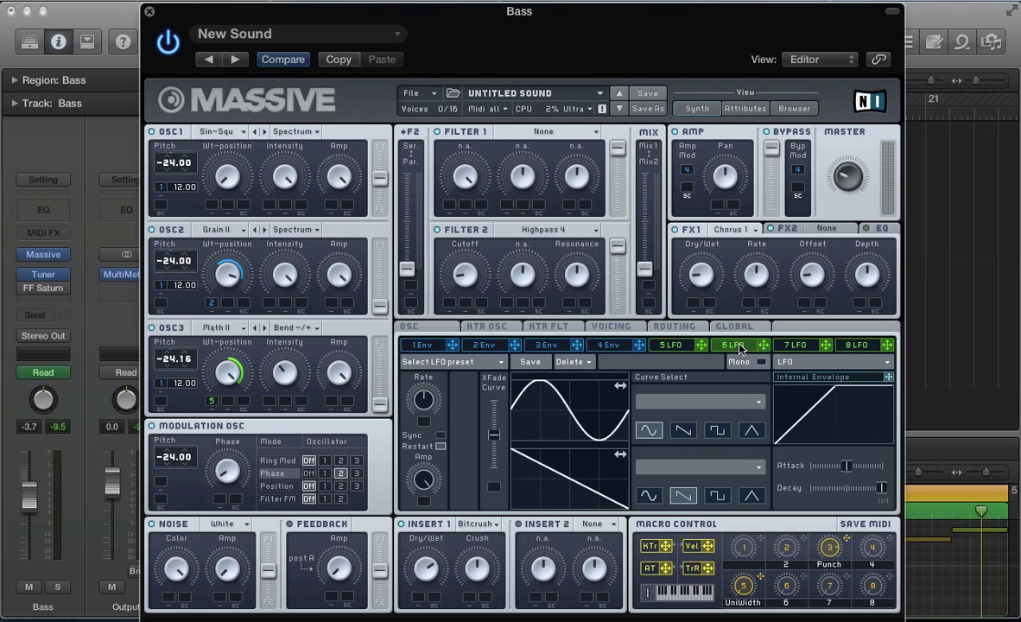
click(867, 229)
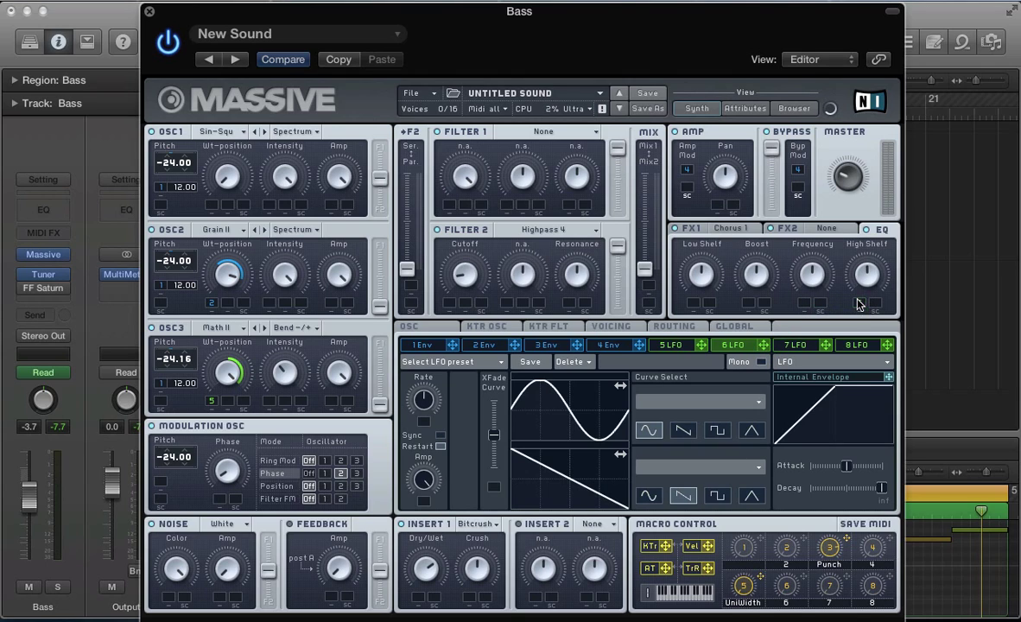
drag(860, 304, 852, 248)
drag(493, 442, 496, 333)
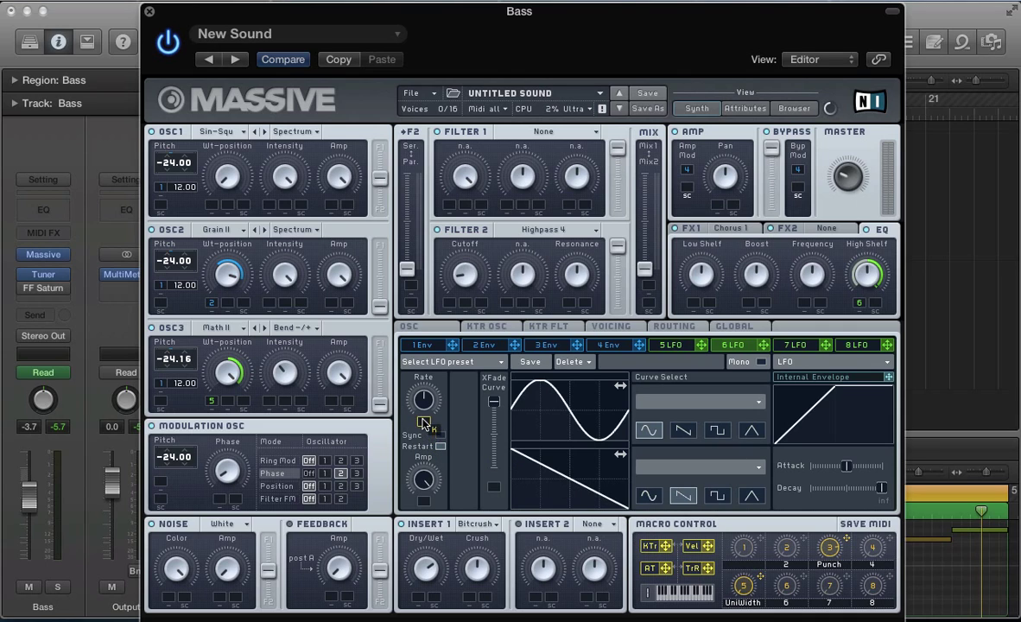
Step: Modulate LFO 6's Rate with key tracking, and assign macro 2 as the High Shelf modulation's sidechain, naming the macro "KTr LFO"
drag(423, 424, 417, 386)
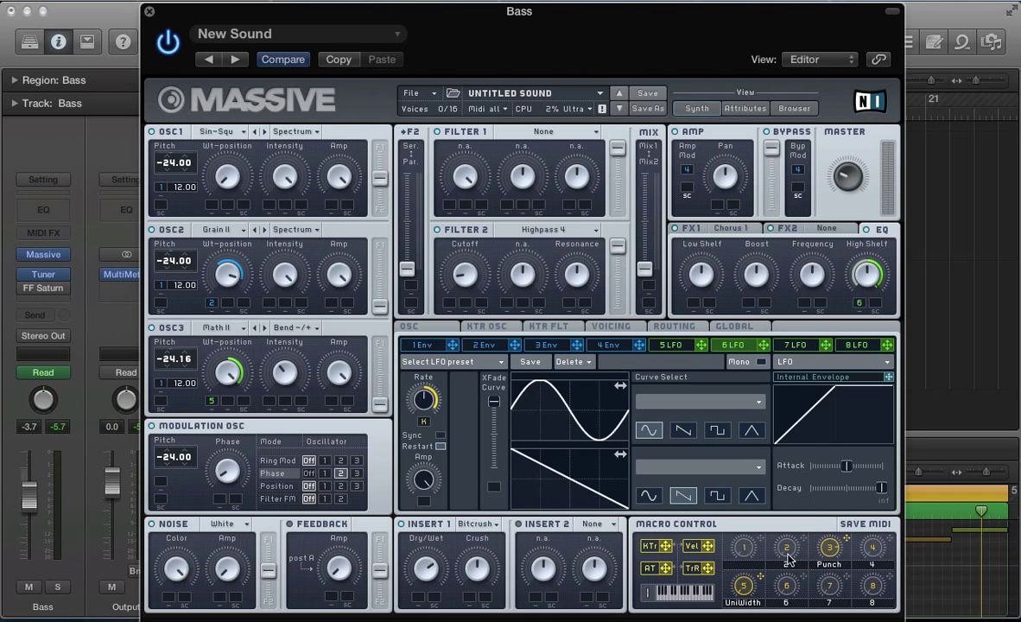
mouse_move(803, 540)
mouse_down()
mouse_move(866, 315)
mouse_move(878, 307)
mouse_up()
text(O)
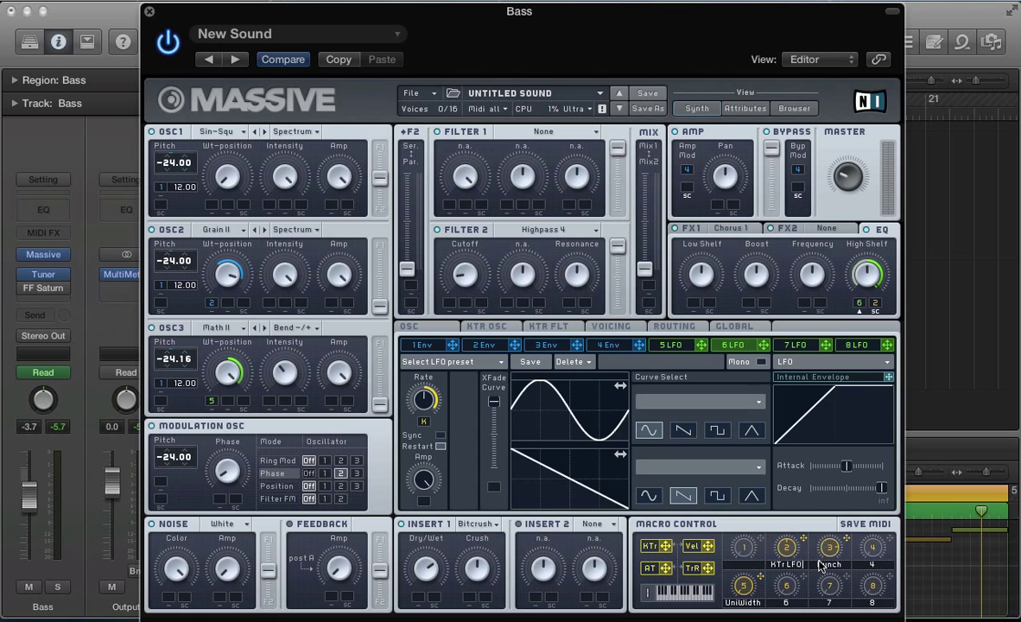
key(super+w)
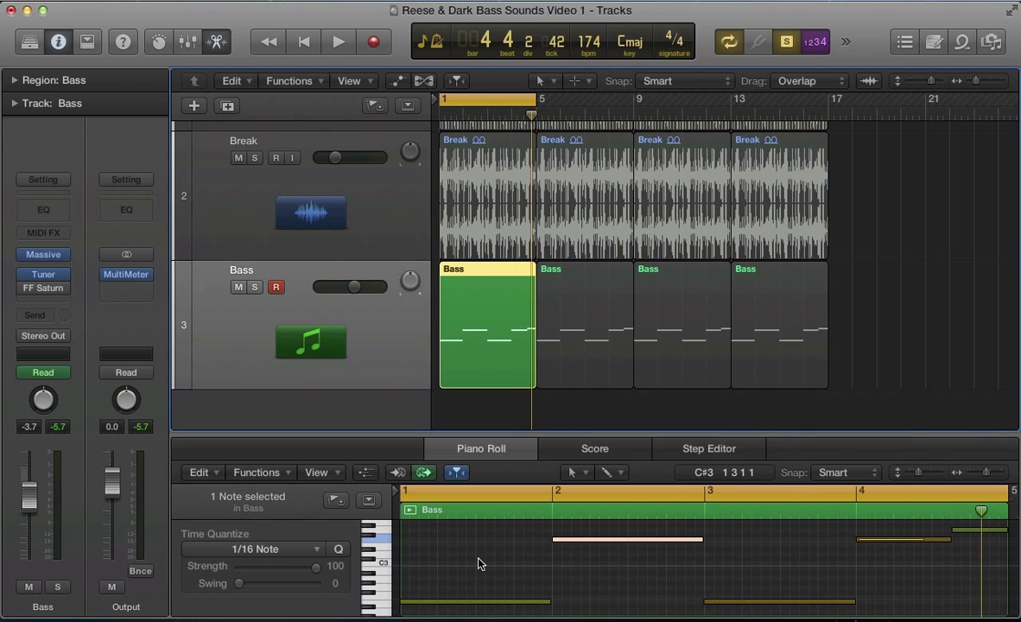
Step: Audition the soloed bass loop with the High Shelf modulation, switching between the arrangement and the synth
key(space)
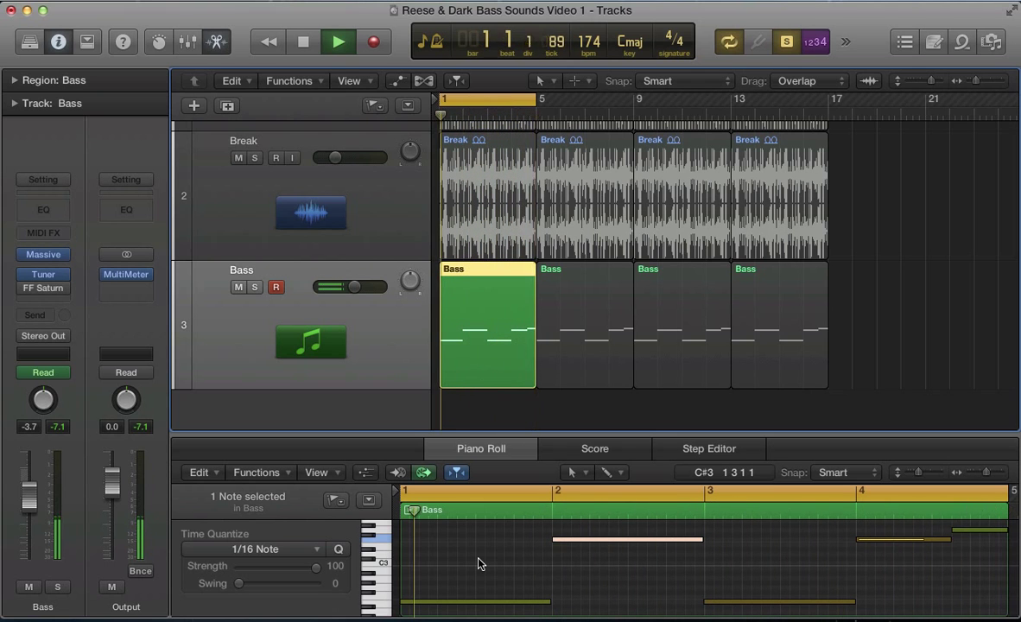
key(v)
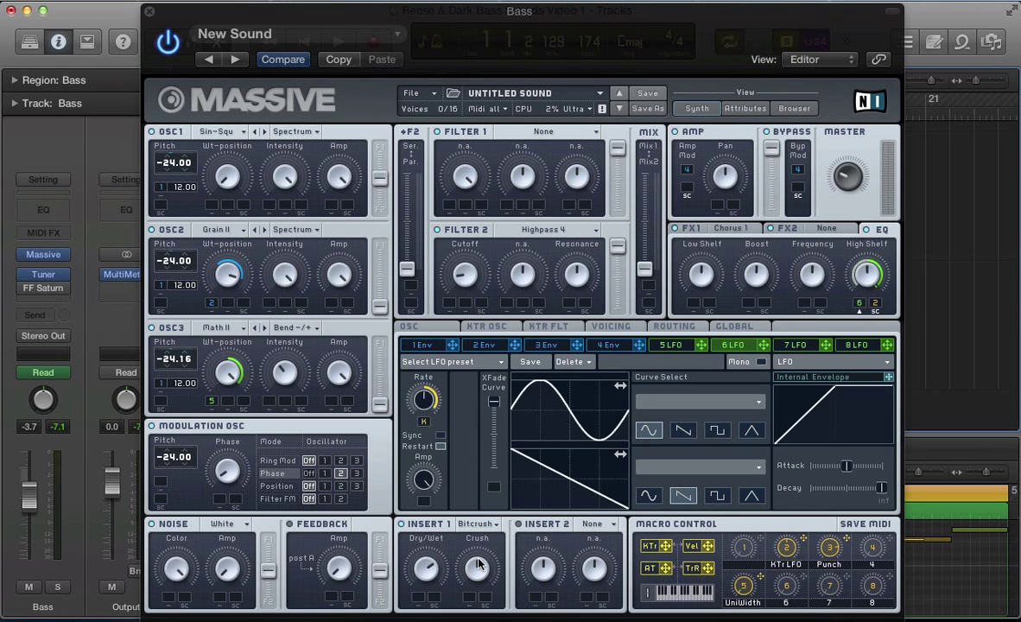
key(v)
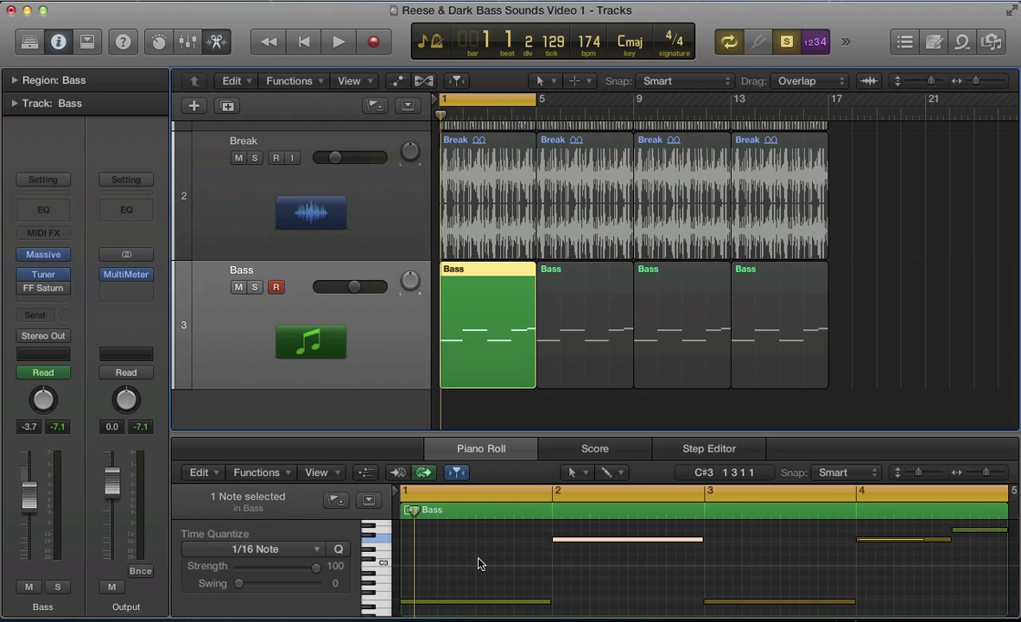
key(v)
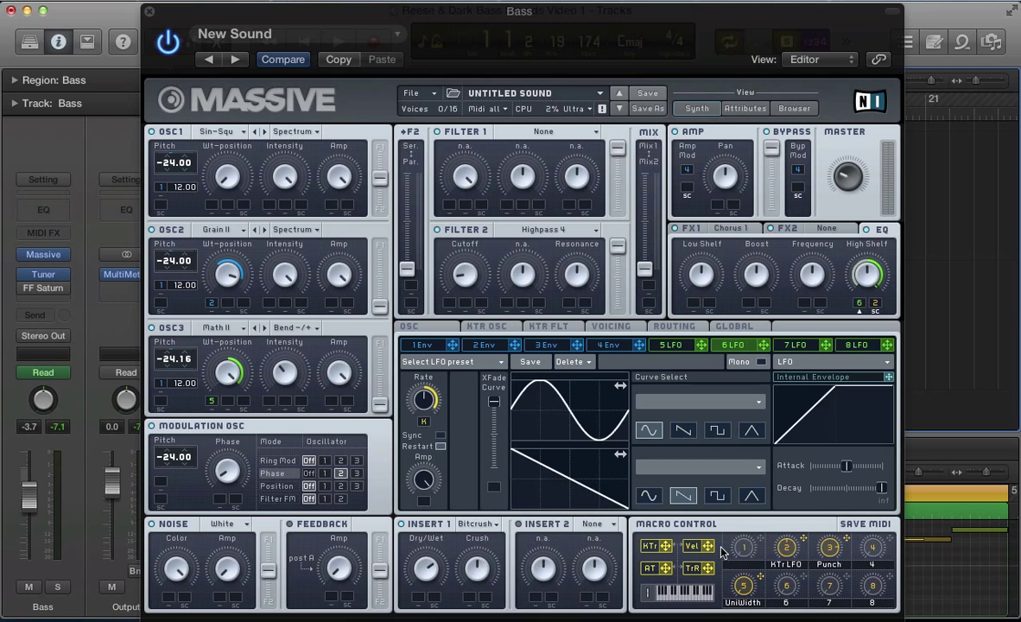
key(super+w)
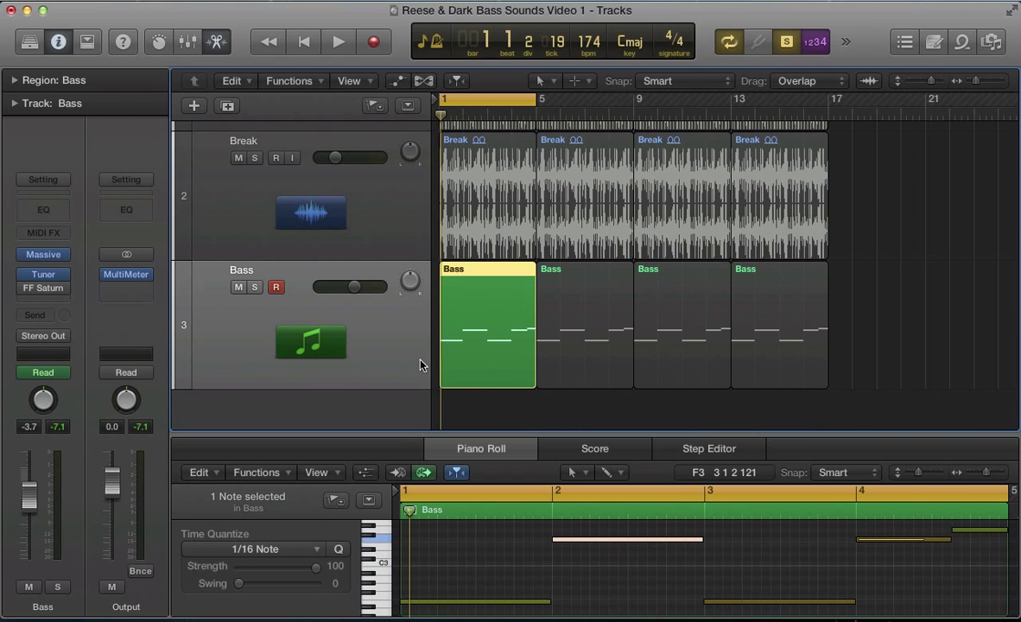
Step: Extend the cycle range to bar 17, select the Bass track and show its Massive parameter 7 automation, checking the available parameters
drag(536, 102, 828, 118)
click(382, 360)
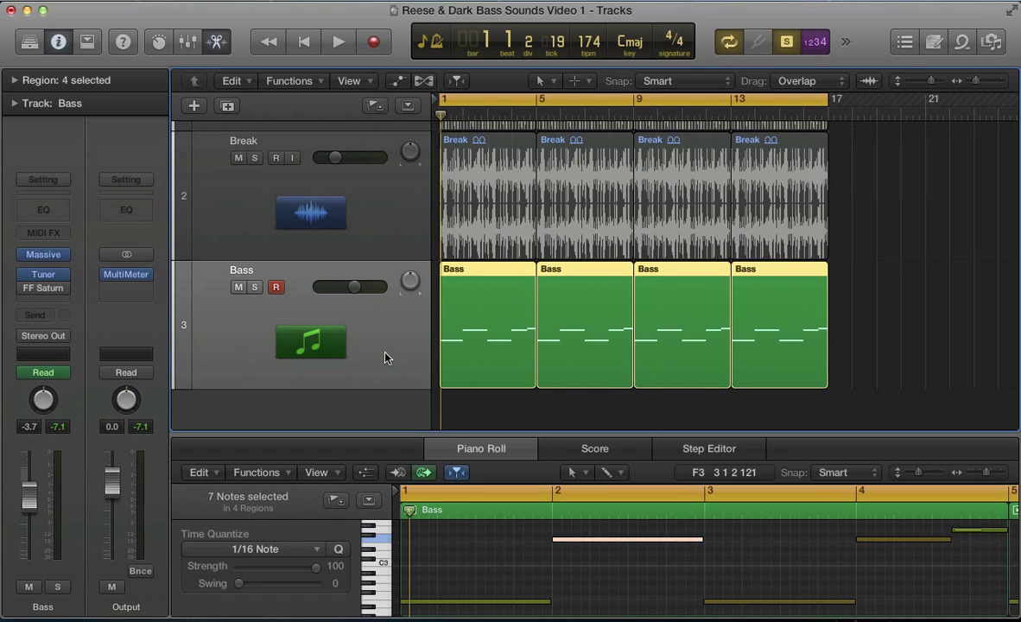
key(a)
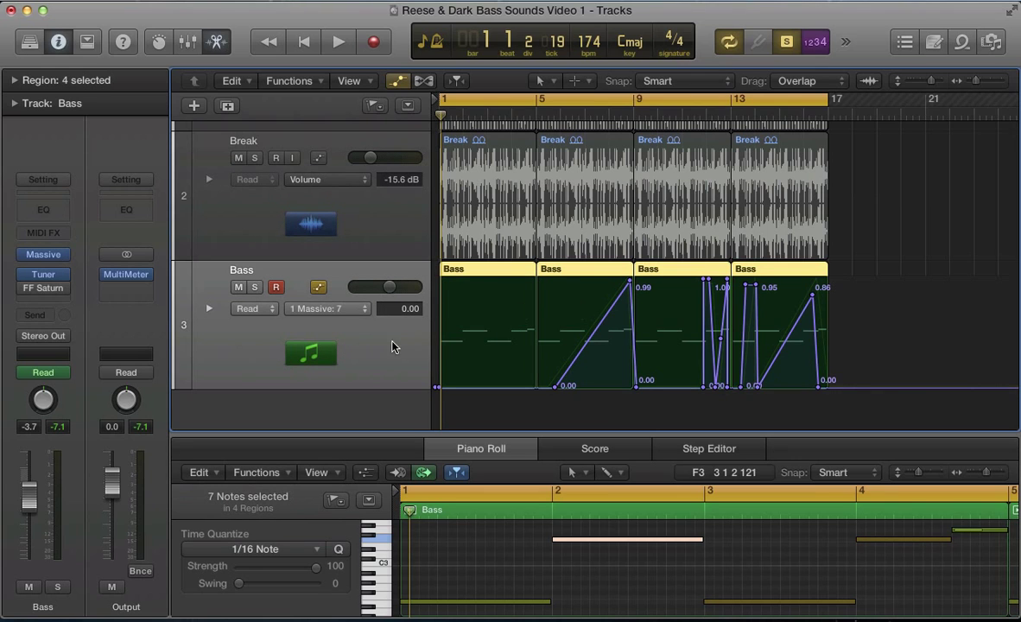
click(326, 309)
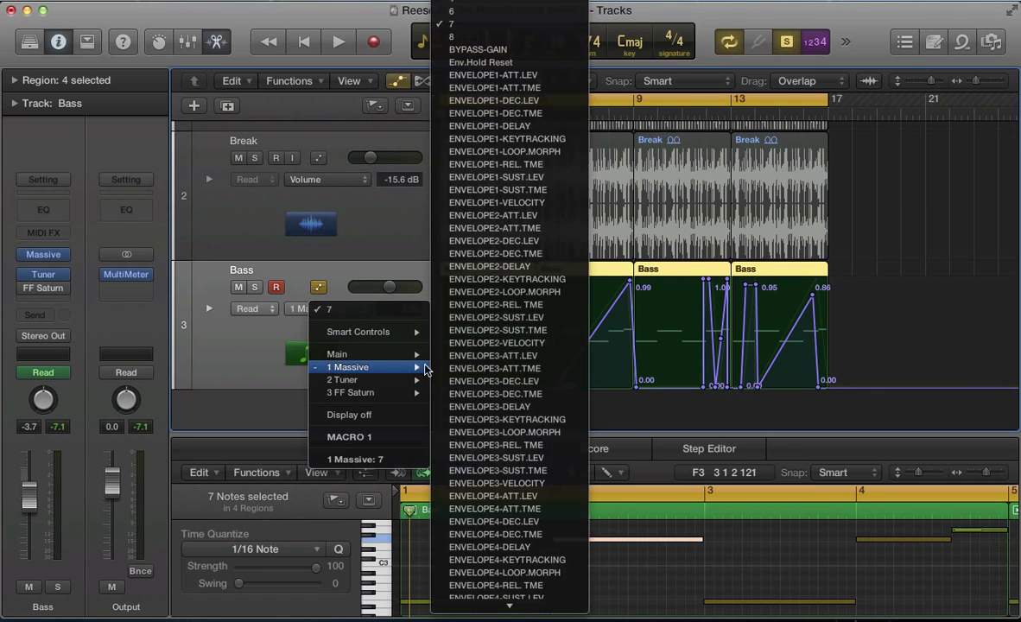
key(Escape)
click(329, 359)
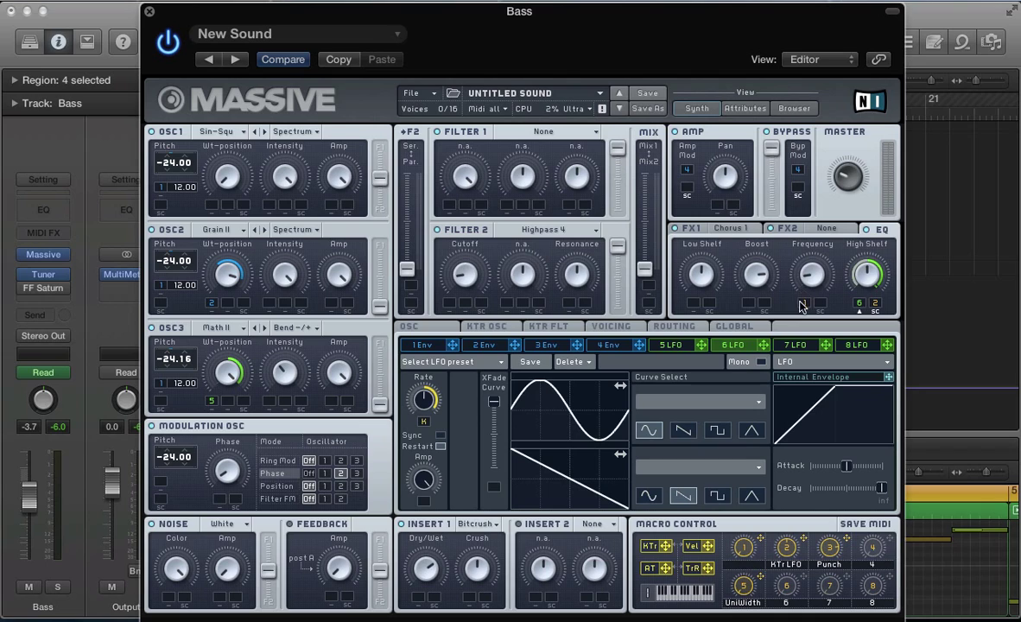
Step: Boost the EQ at a lowered Frequency, modulate that Frequency upward with macro 1, and name the macro "FreqSweep"
drag(806, 306, 797, 255)
key(super+w)
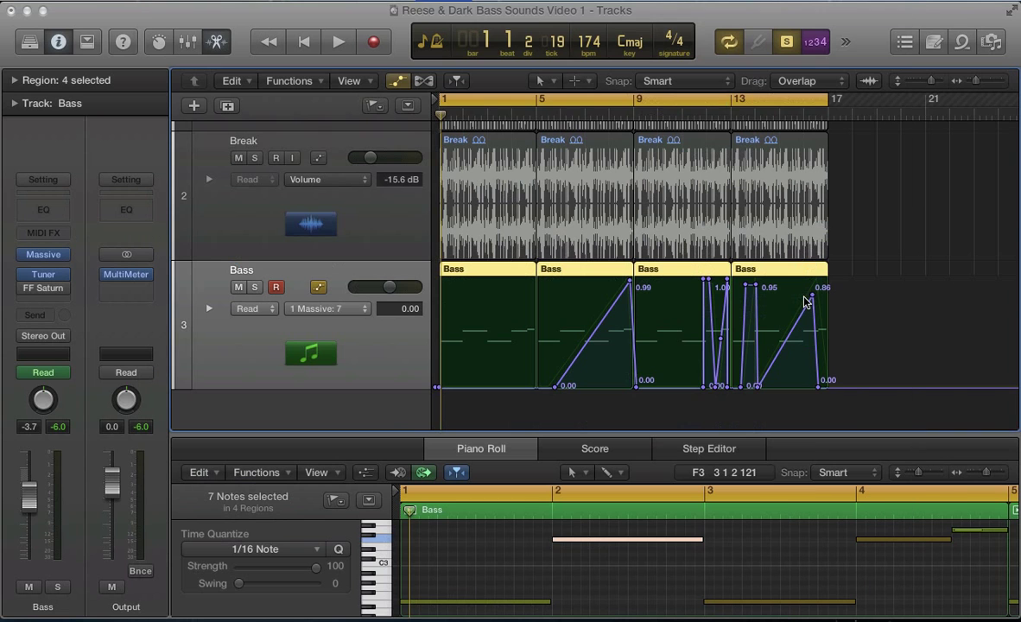
key(v)
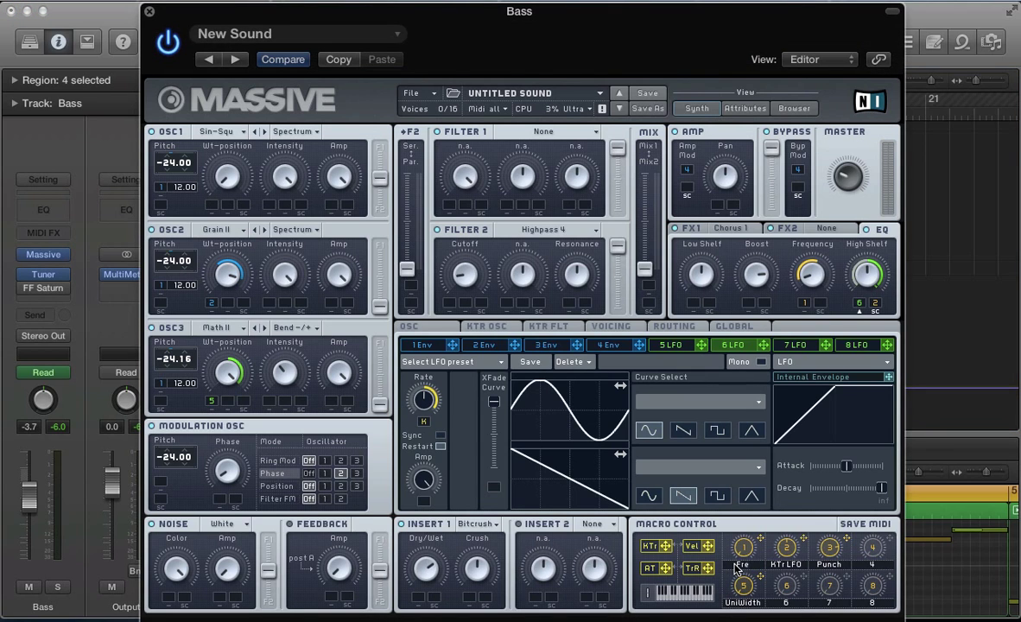
double_click(735, 566)
Step: Play the soloed bass through all four regions to hear the automated modulation, and look over the patch
key(v)
key(space)
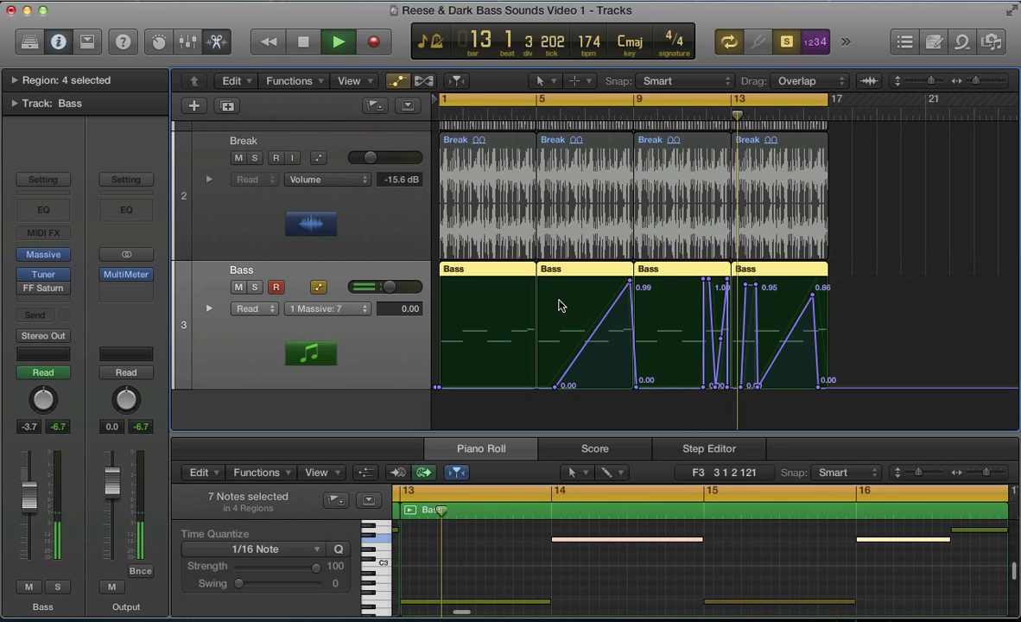
key(space)
key(v)
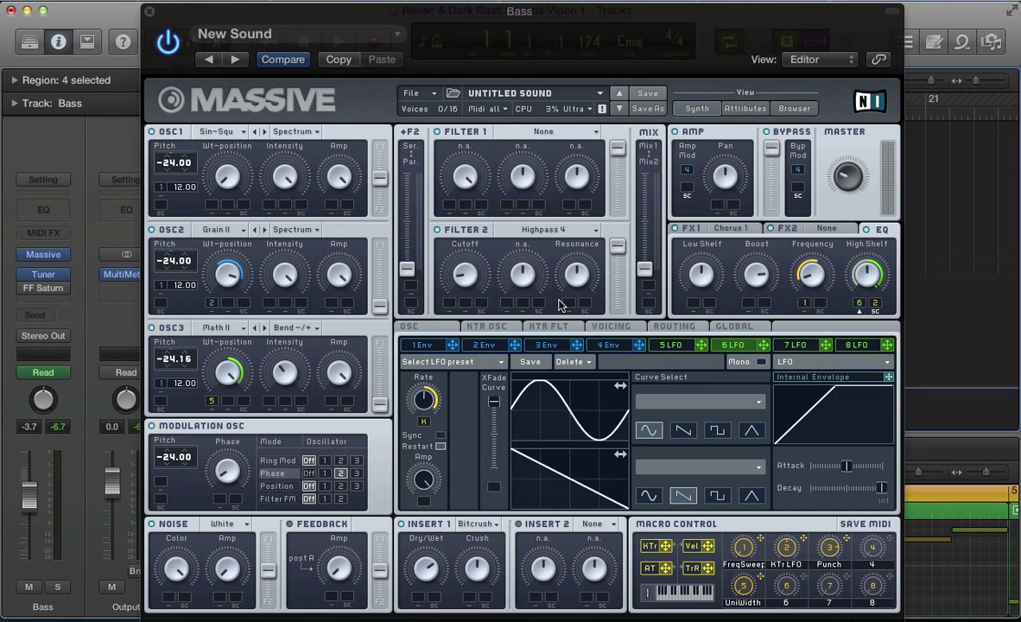
key(v)
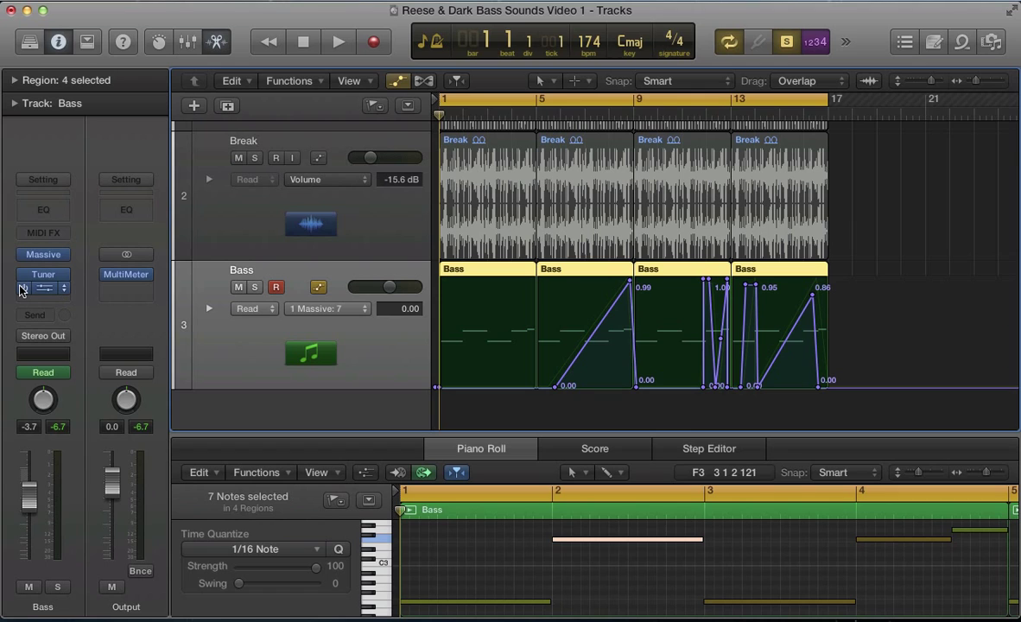
Step: Enable the FF Saturn insert on the Bass track, comparing it during a short playback, and hide the automation
key(space)
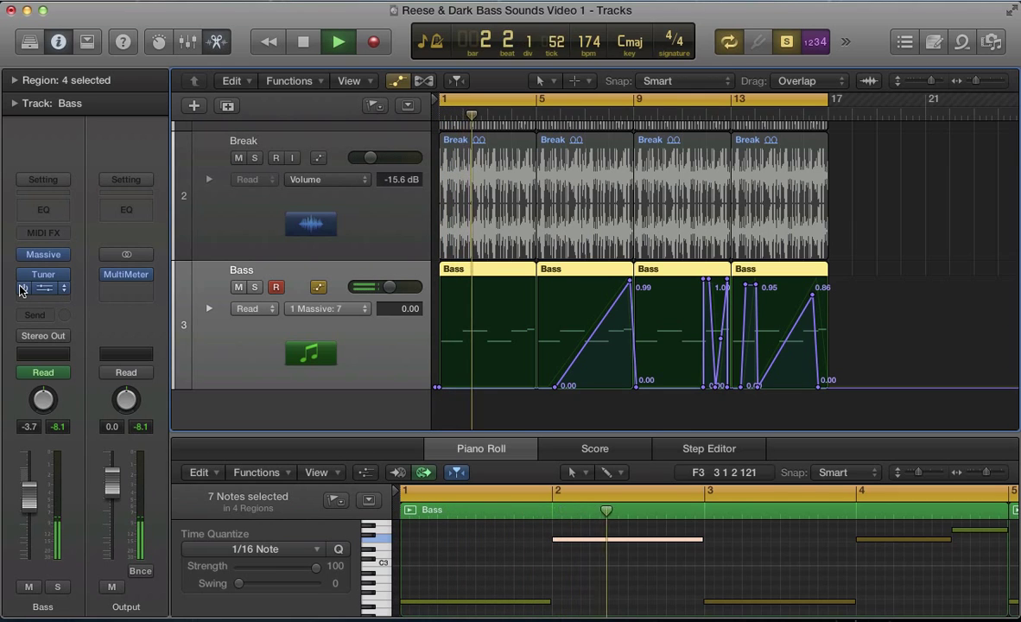
key(space)
key(a)
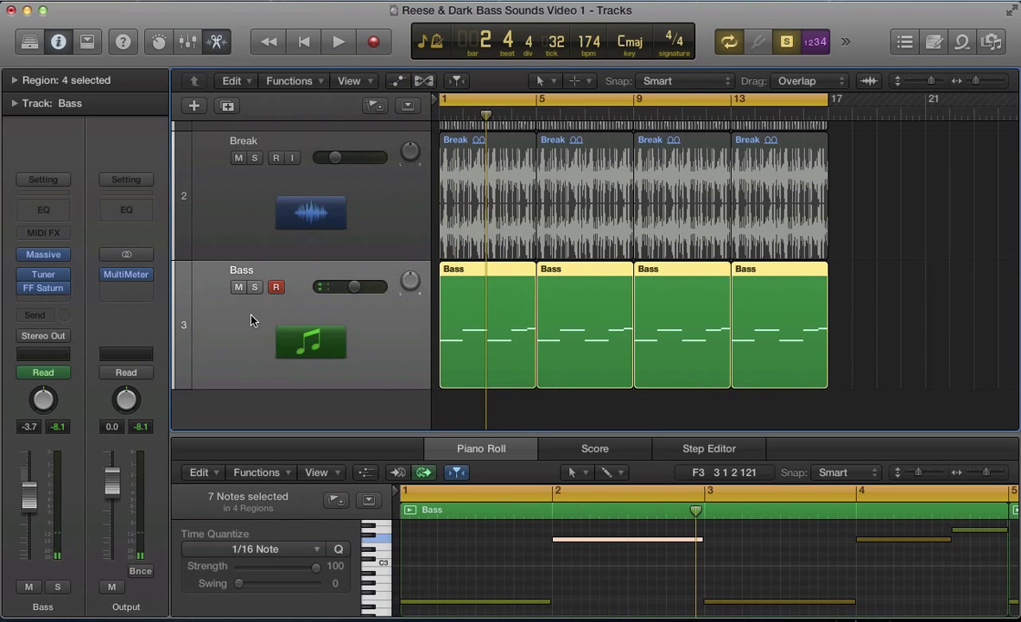
Step: Turn off solo and play the full arrangement from bar 1 with the Drums and Break tracks
scroll(356, 291, up, 3)
key(ctrl+s)
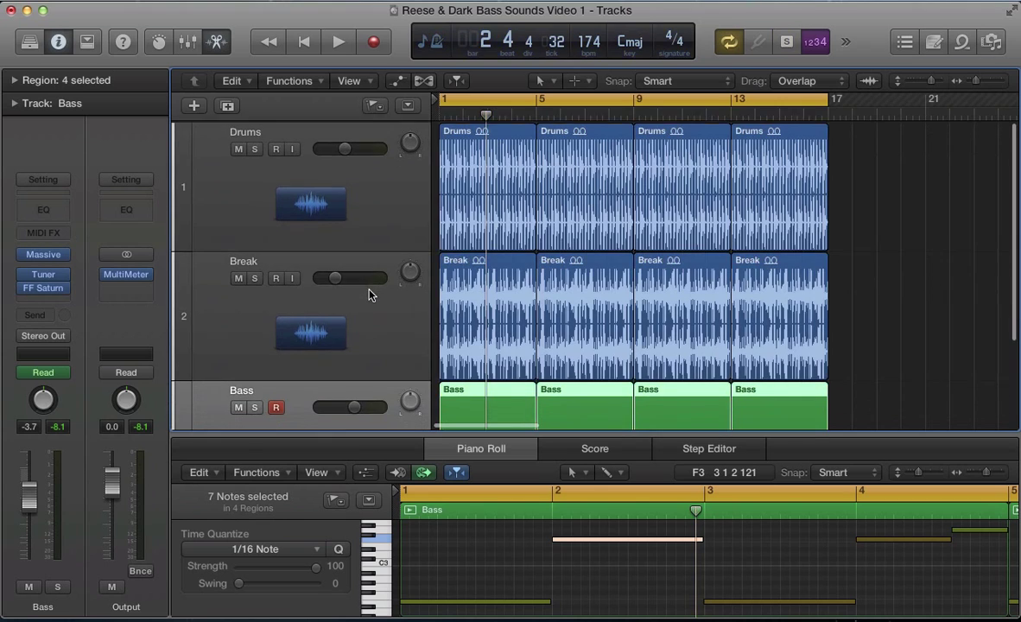
key(Return)
key(space)
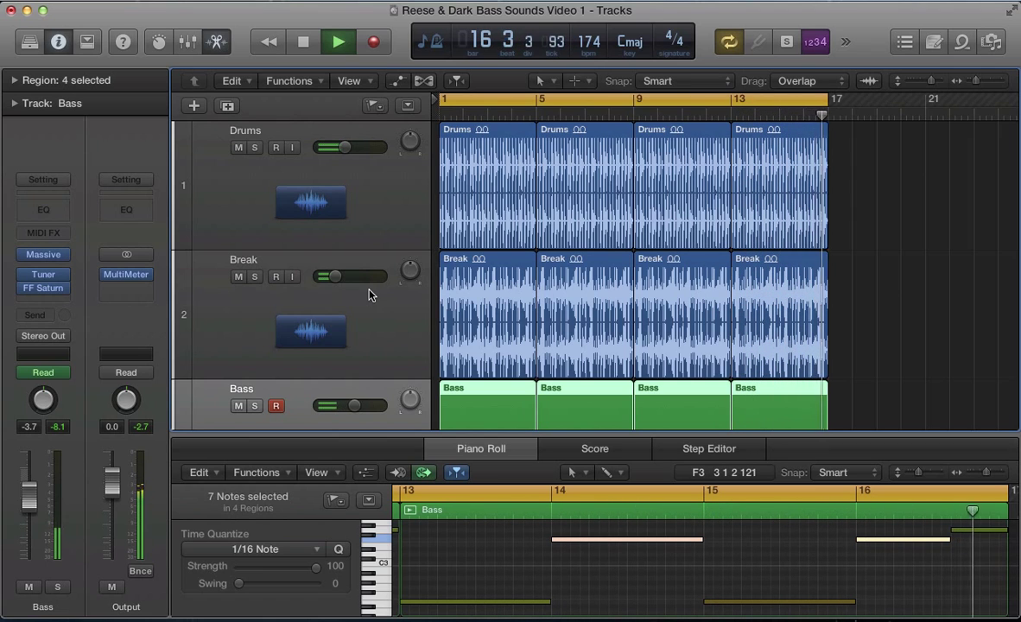
key(space)
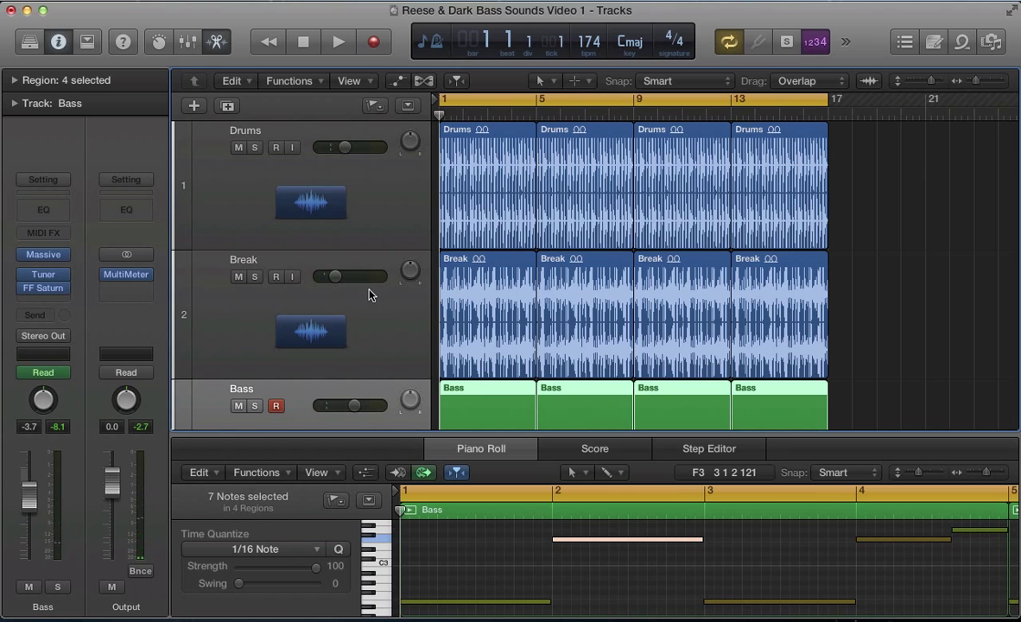
Step: Look over the Break and Drums tracks and inspect the FF Saturn settings on the Bass track
click(369, 296)
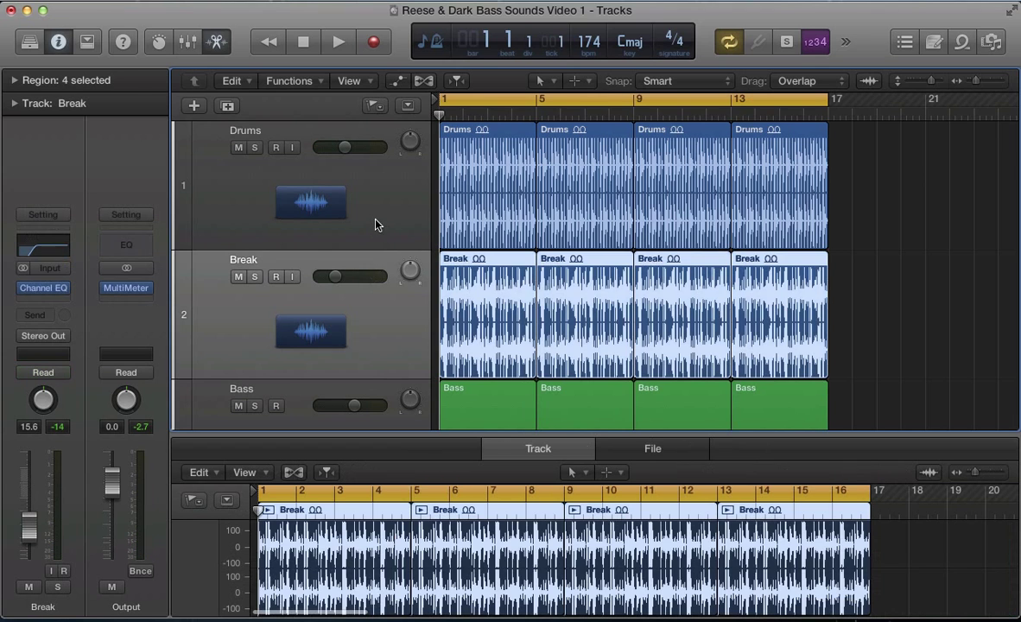
click(350, 207)
scroll(329, 388, down, 3)
click(302, 389)
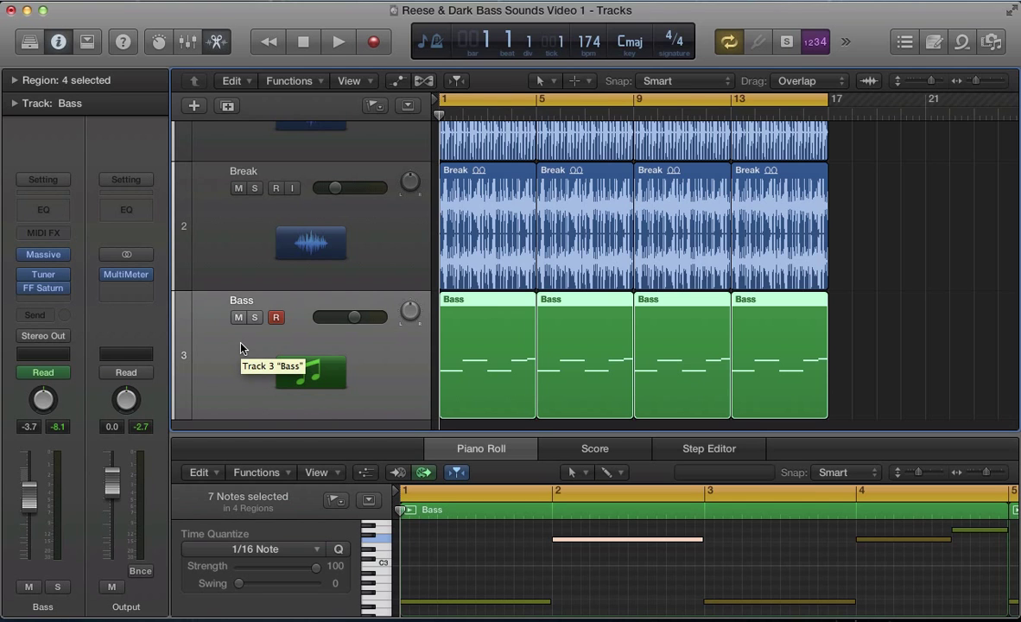
click(40, 288)
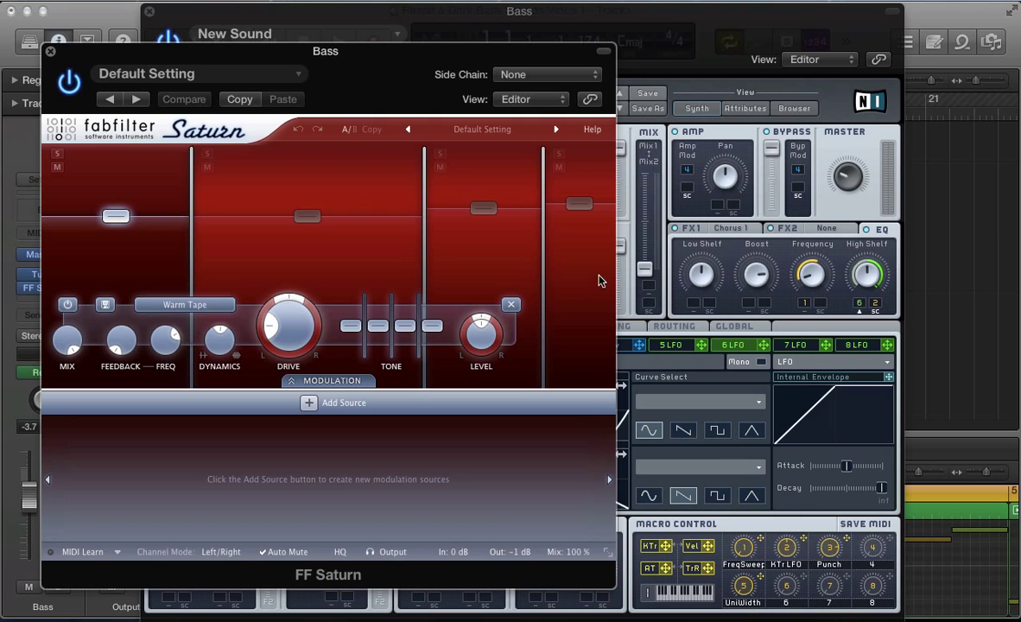
click(50, 54)
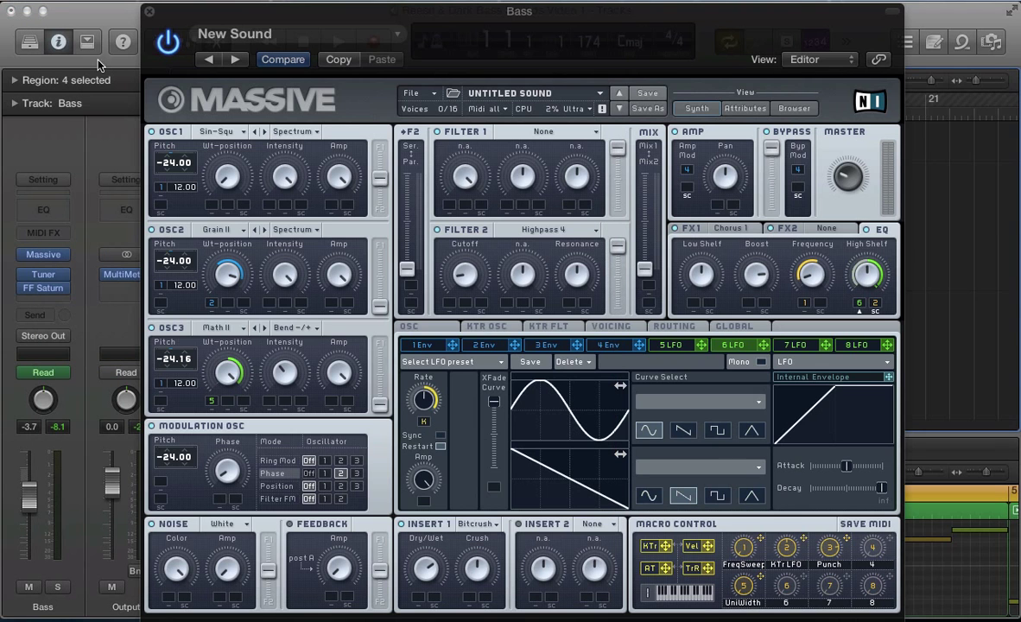
click(148, 12)
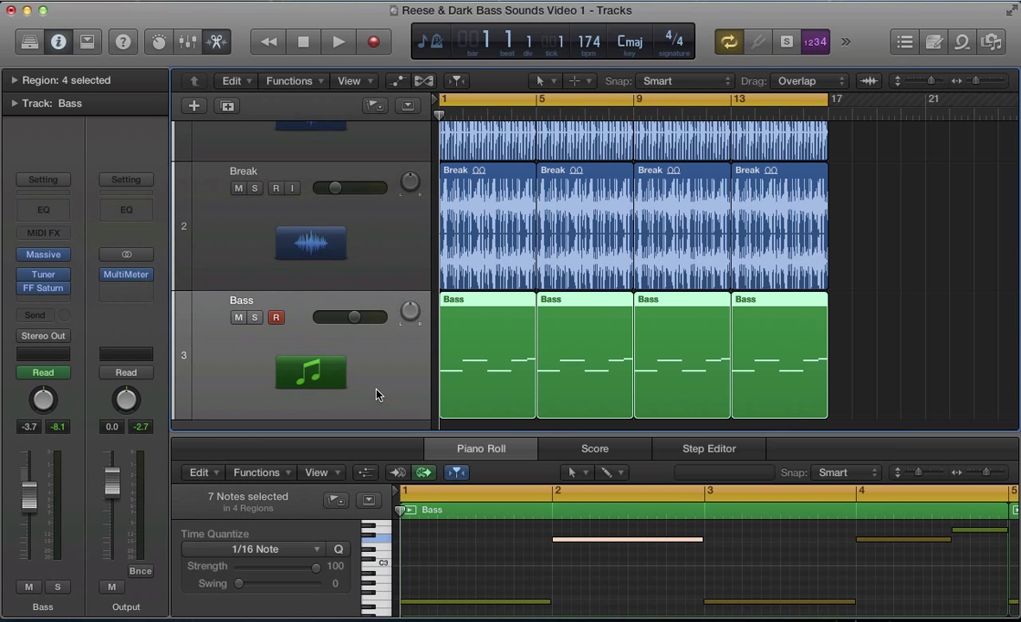